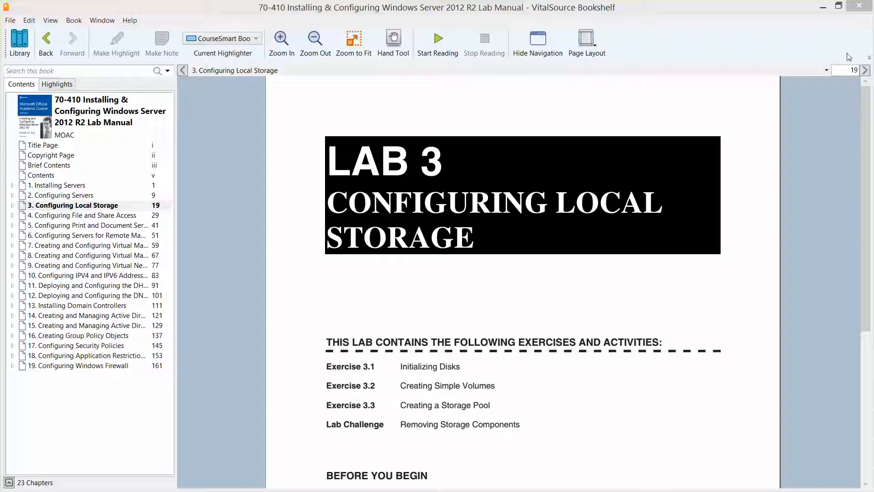
Minimize the VitalSource Bookshelf Lab 3 manual so the desktop is visible
left_click(824, 5)
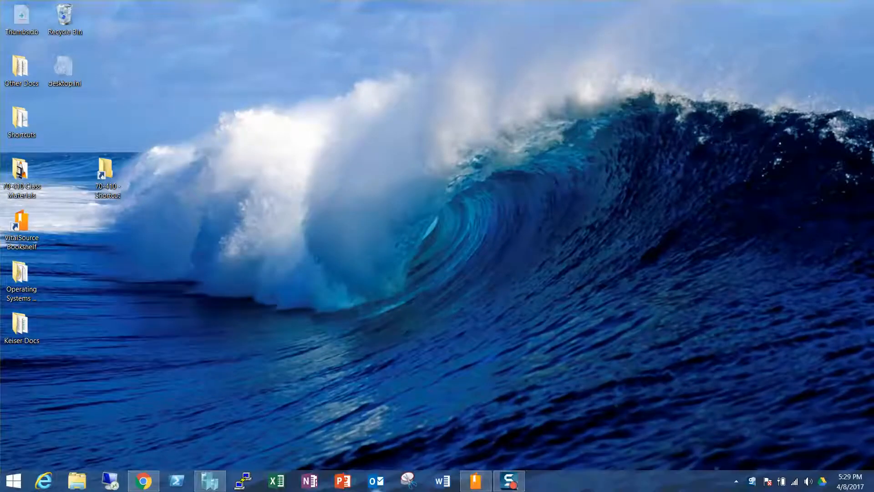
Take checkpoints of the ServerA and ServerB virtual machines in Hyper-V Manager
left_click(209, 481)
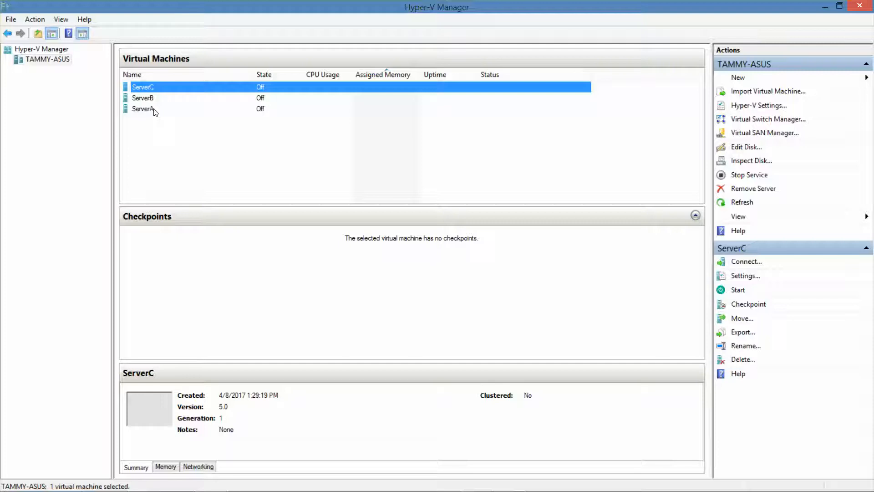
left_click(153, 110)
right_click(154, 109)
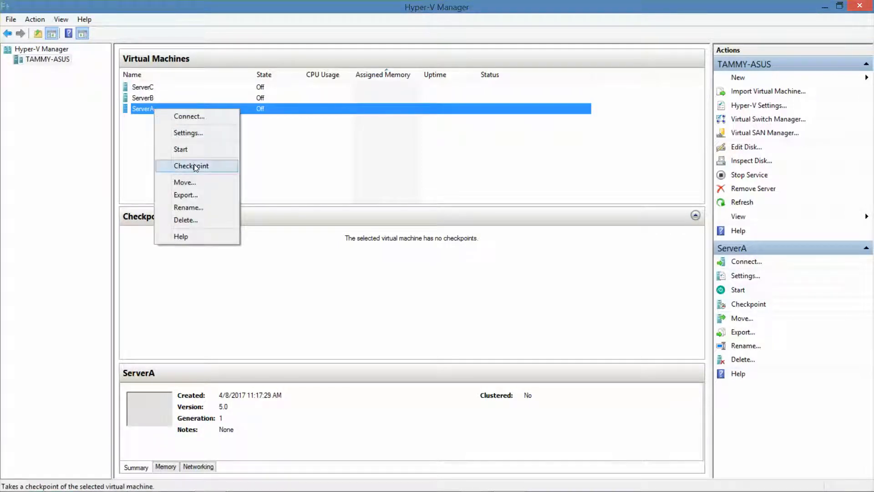
left_click(194, 166)
left_click(149, 98)
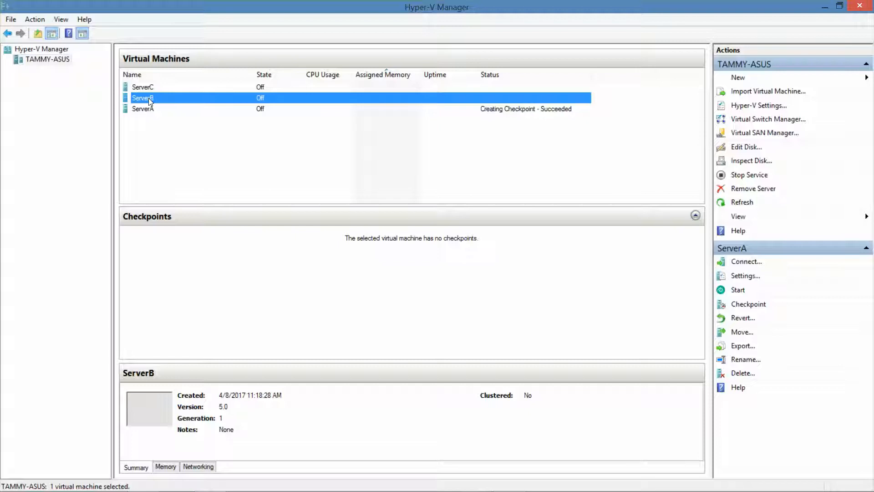
right_click(149, 98)
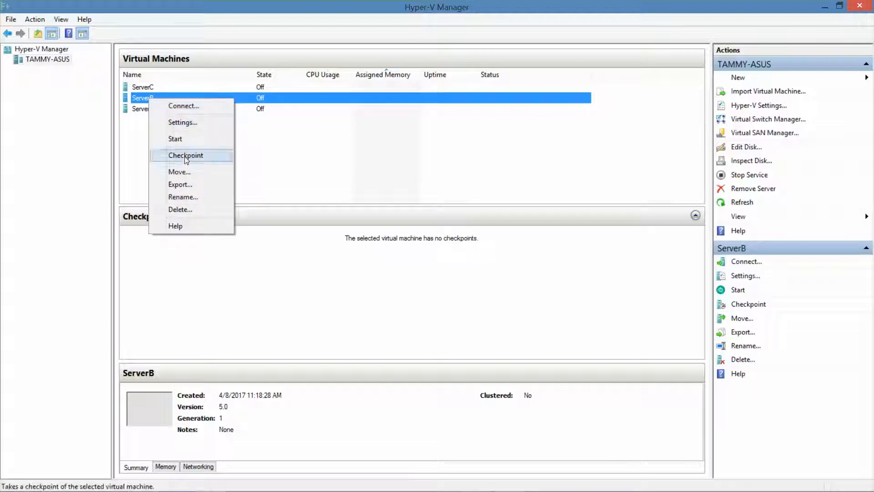
left_click(194, 155)
Take a checkpoint of ServerC and open its Settings dialog
left_click(146, 88)
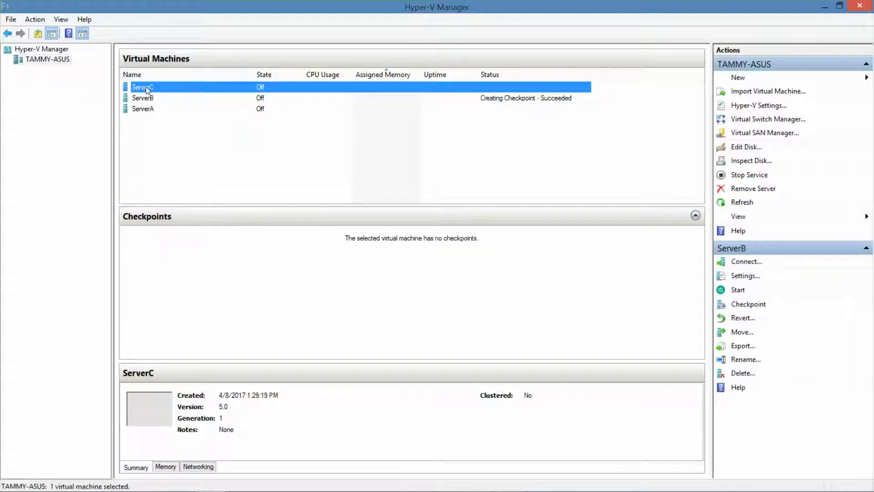
right_click(147, 87)
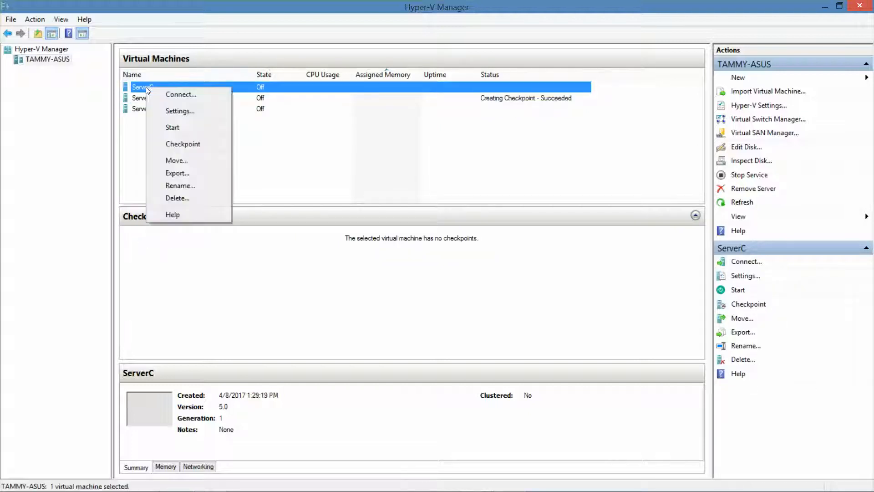
left_click(202, 144)
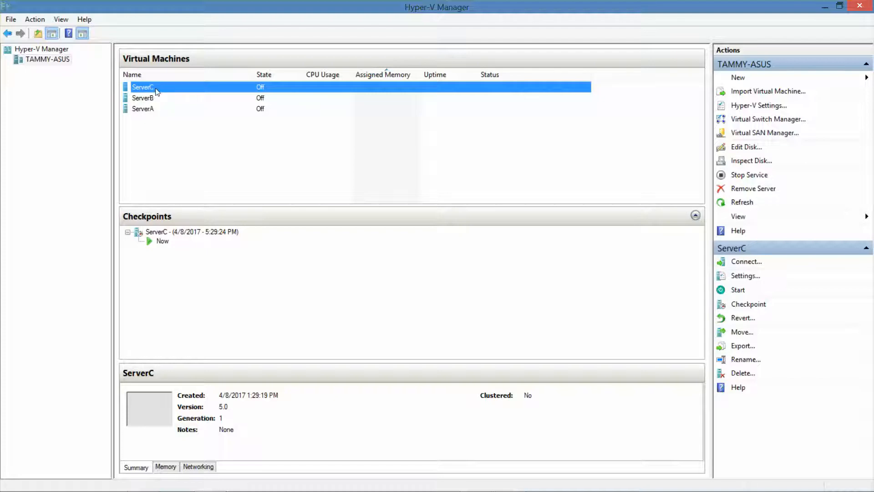
left_click(745, 276)
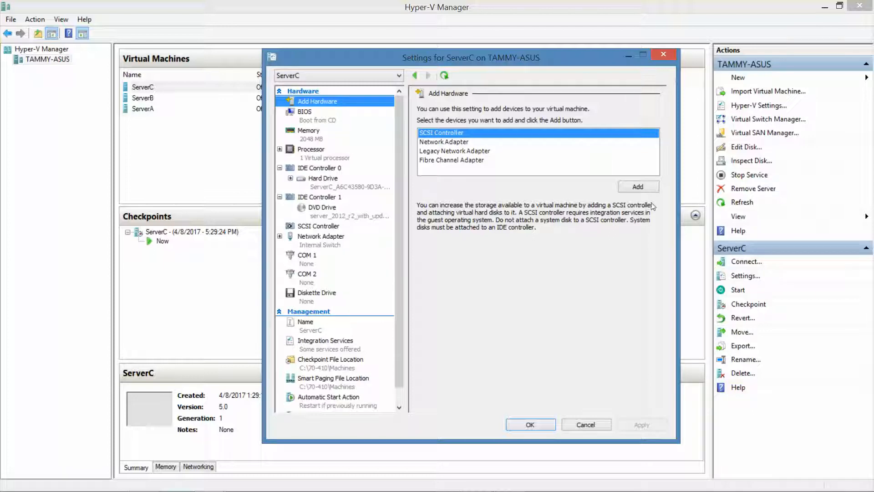
Set ServerC's DVD drive media to None and add a SCSI controller with a new hard drive
left_click(364, 218)
left_click(428, 167)
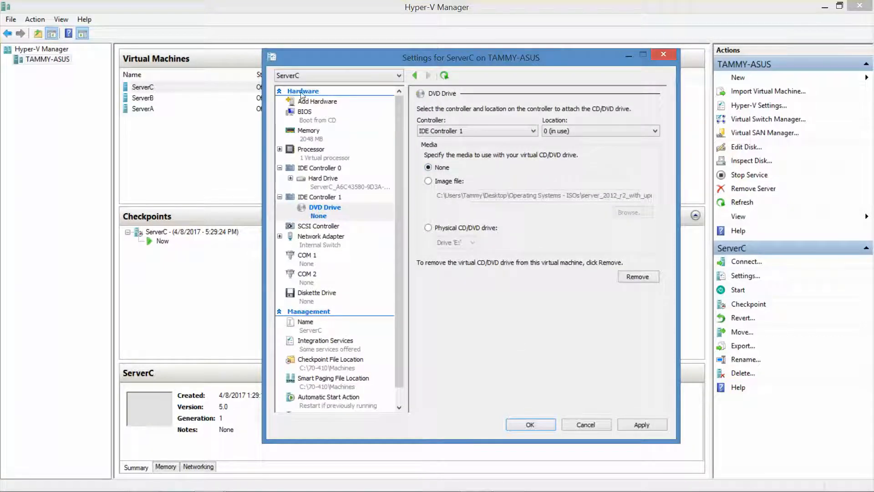
left_click(314, 103)
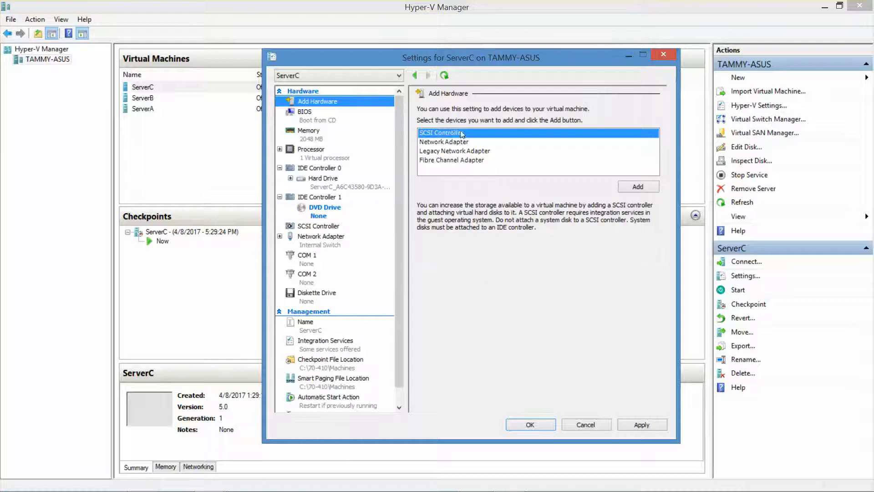
left_click(636, 188)
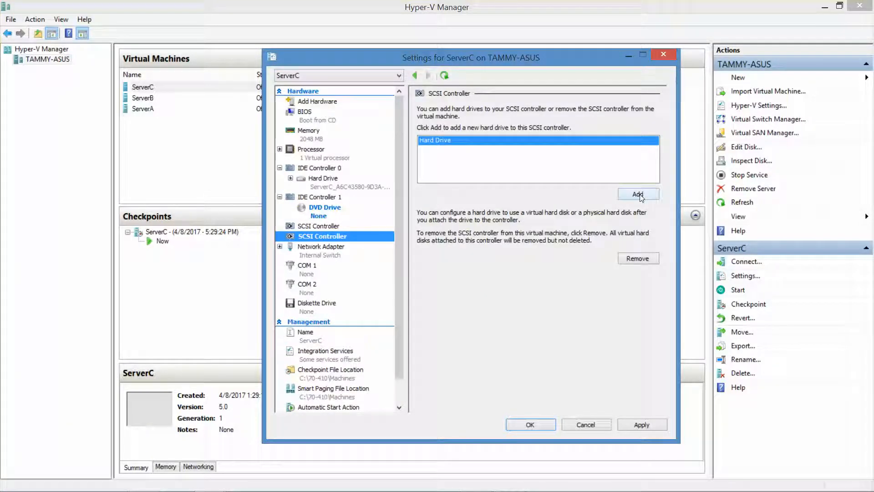
left_click(638, 195)
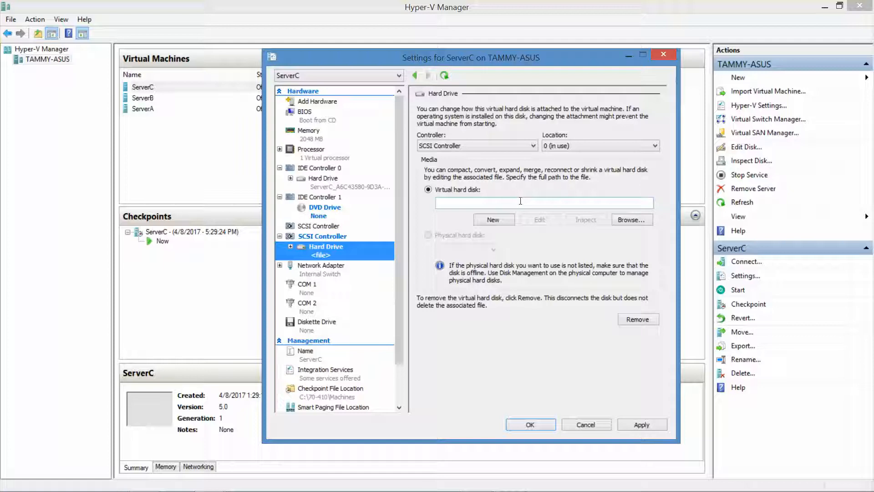
left_click(497, 219)
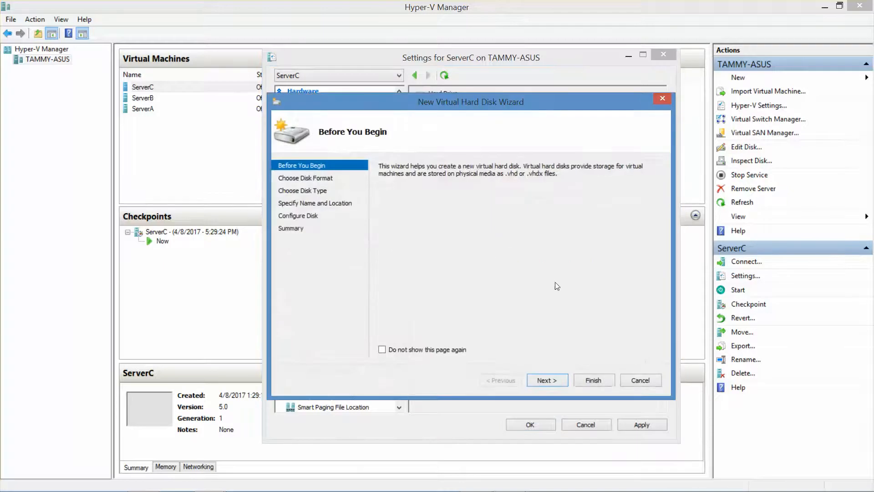
Choose VHDX as the disk format in the New Virtual Hard Disk Wizard
left_click(548, 381)
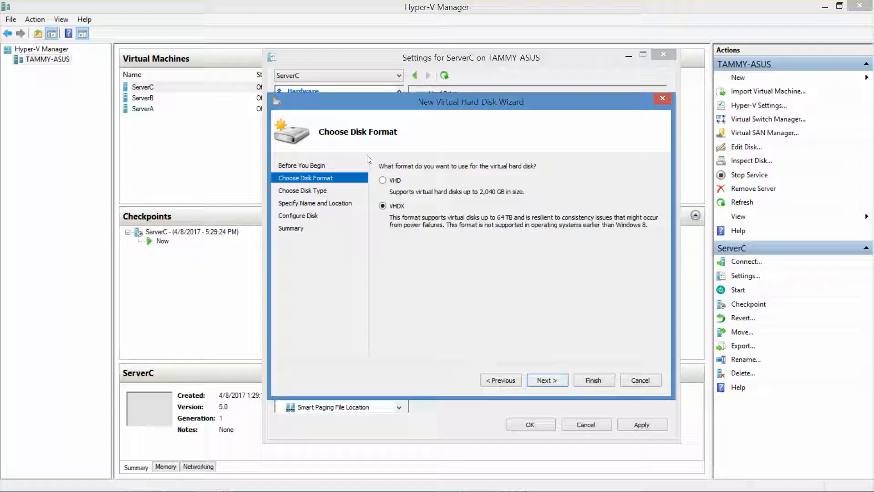
left_click(382, 180)
left_click(557, 382)
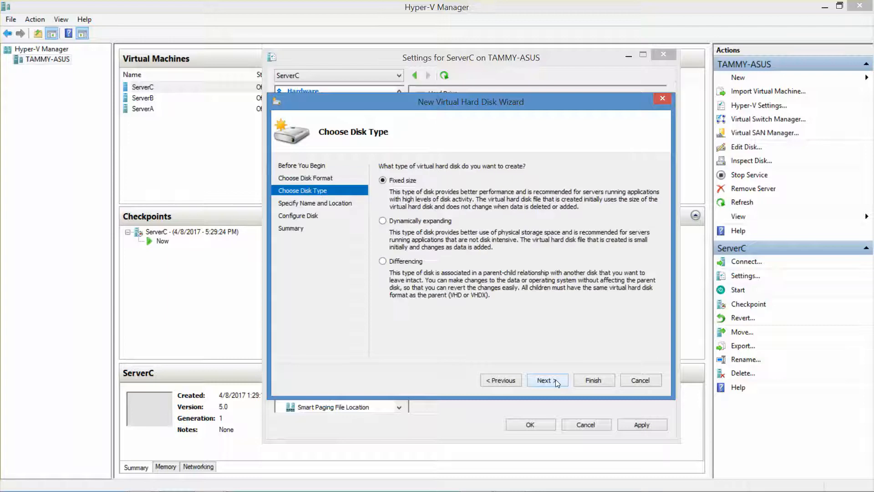
left_click(500, 381)
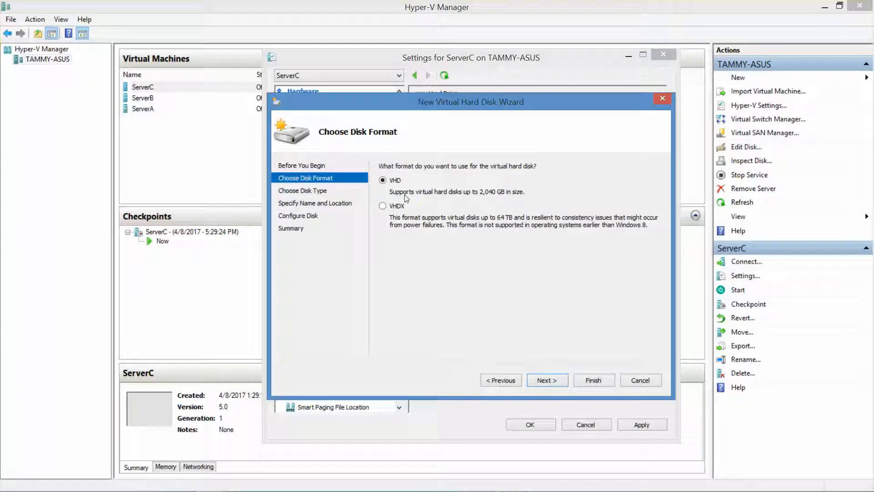
left_click(382, 205)
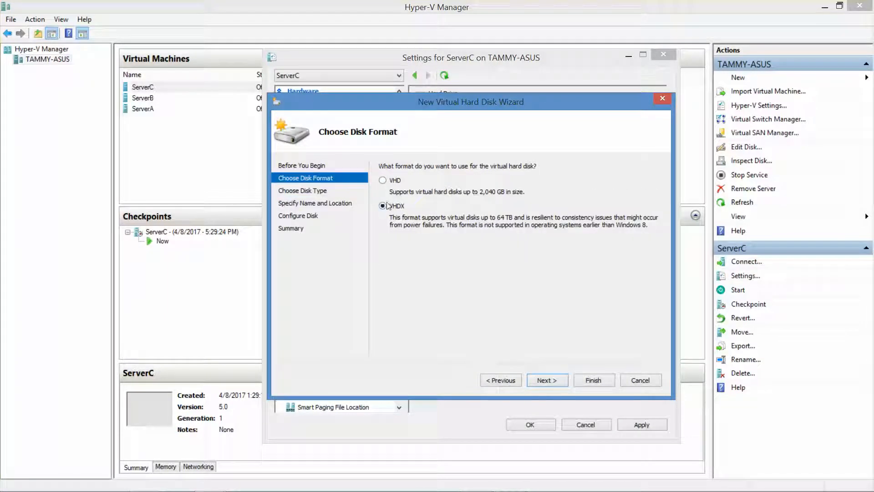
left_click(565, 381)
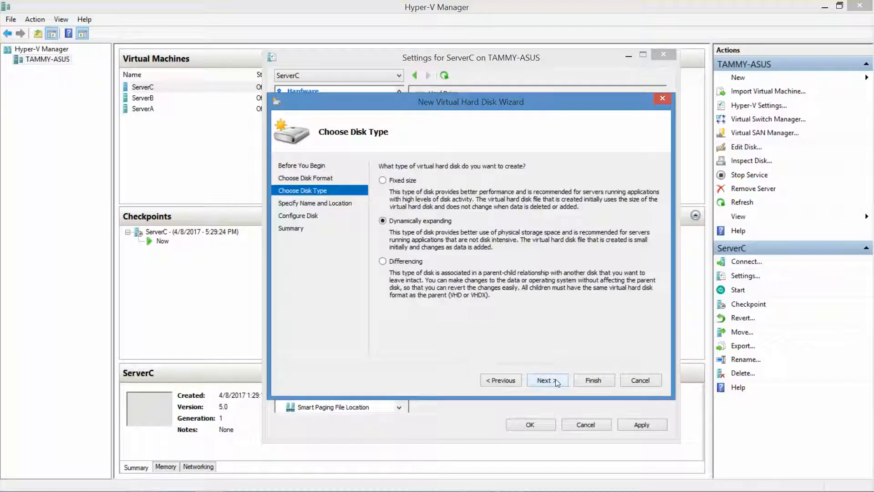
Name the dynamically expanding disk Disk1, size it 20 GB, and finish the wizard
left_click(556, 379)
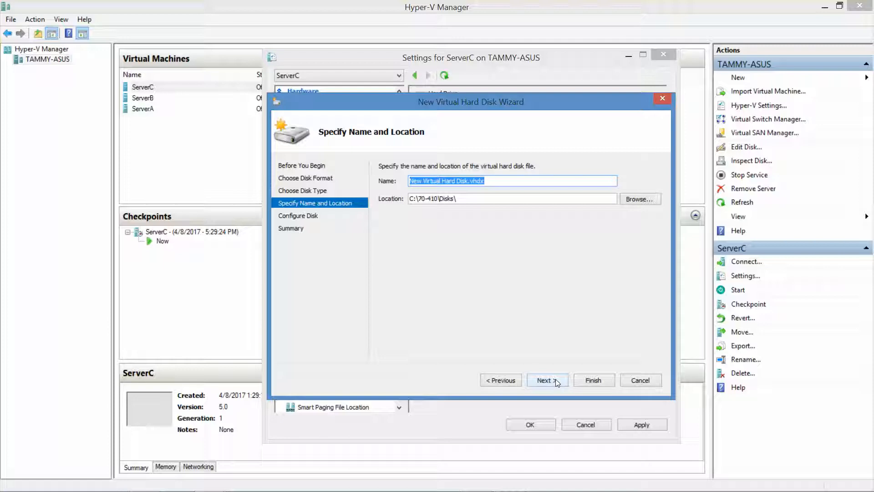
type("Disk1")
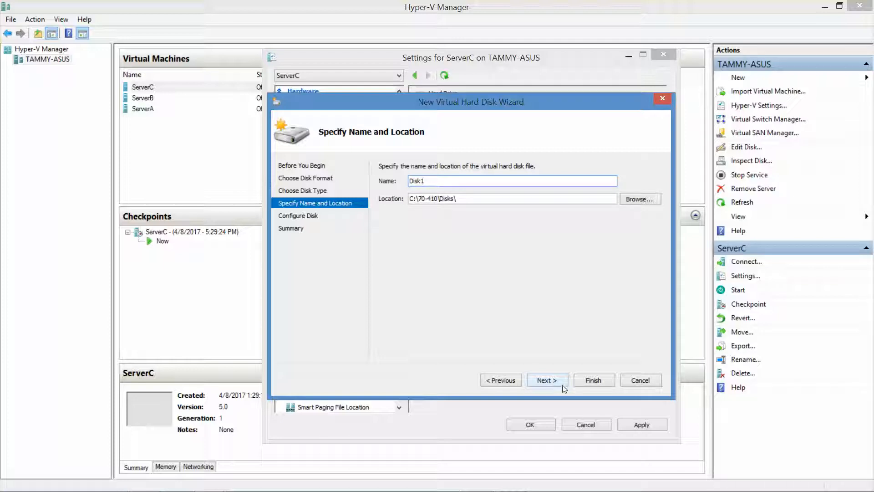
left_click(545, 379)
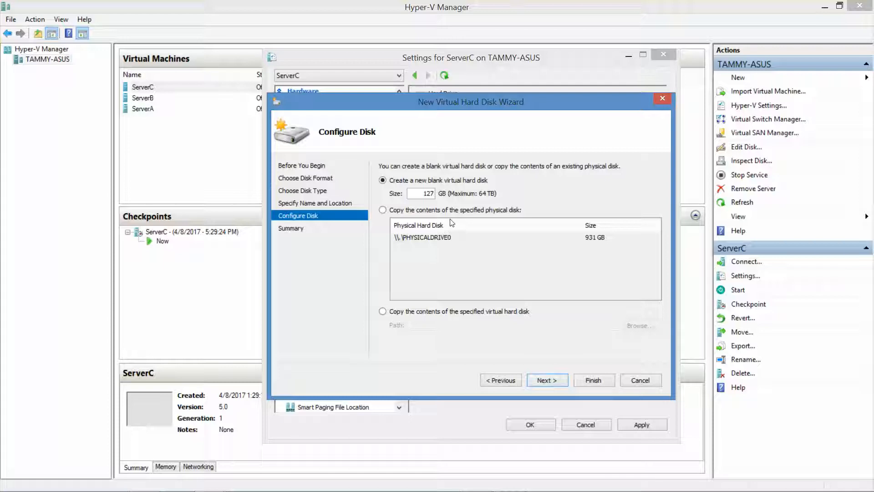
double_click(418, 195)
type("20")
left_click(548, 380)
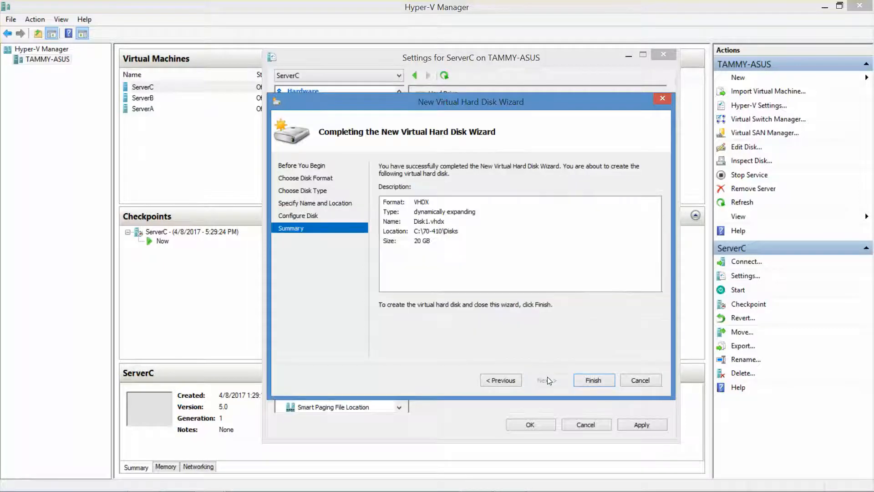
left_click(587, 382)
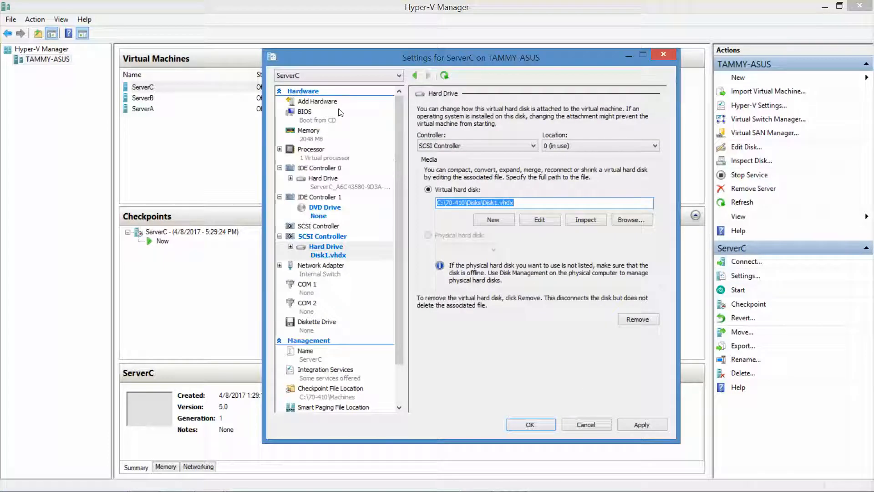
Add a second SCSI controller to ServerC with a new hard drive
left_click(333, 103)
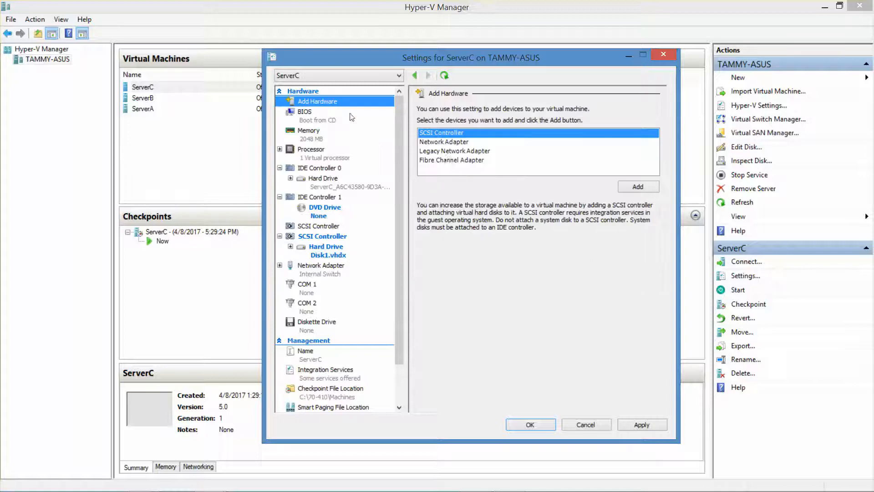
left_click(638, 187)
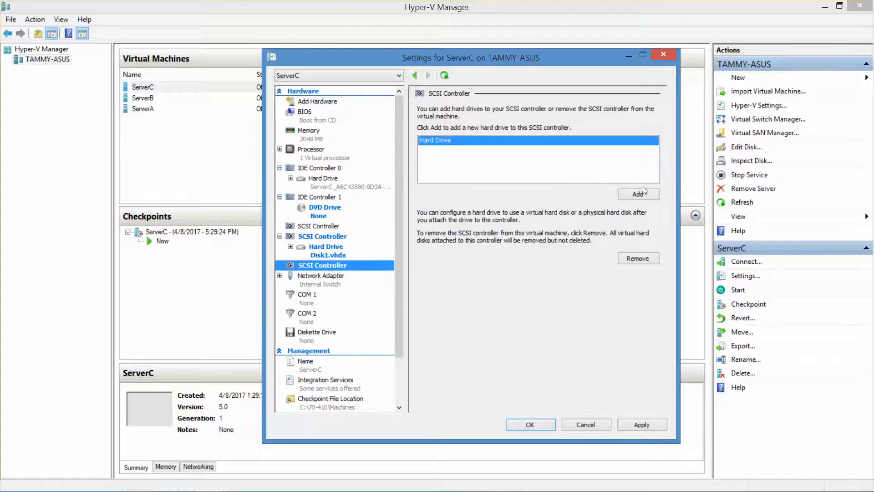
left_click(642, 192)
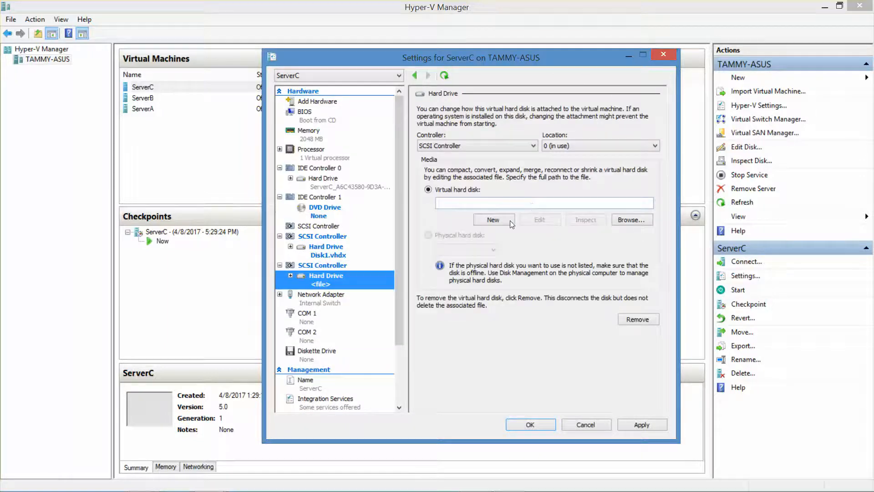
left_click(494, 220)
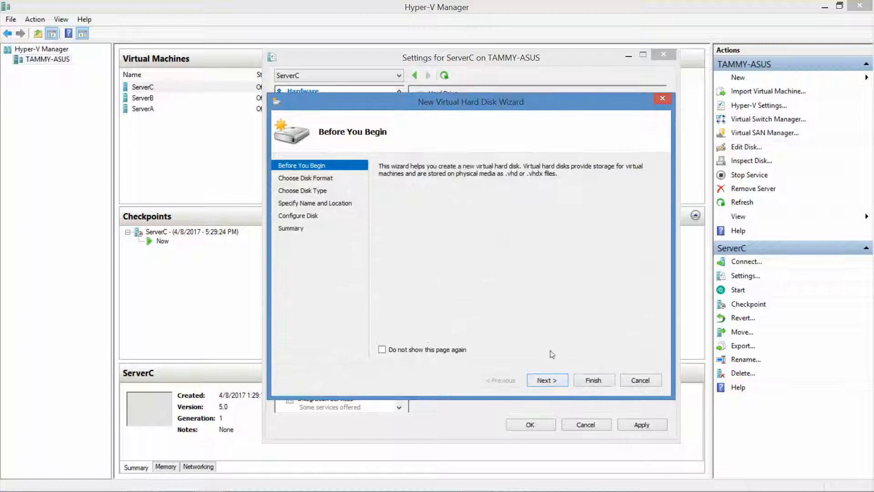
Create Disk2 as a 20 GB dynamically expanding VHDX for that hard drive
left_click(547, 380)
left_click(547, 380)
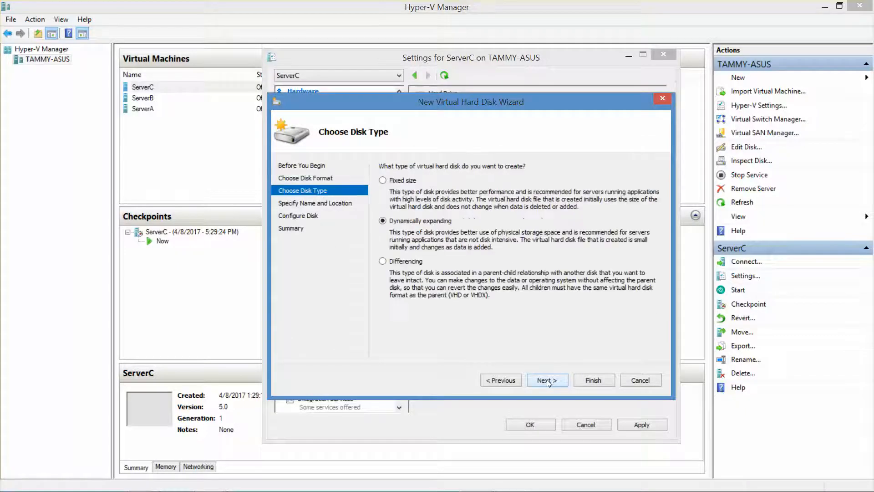
left_click(547, 379)
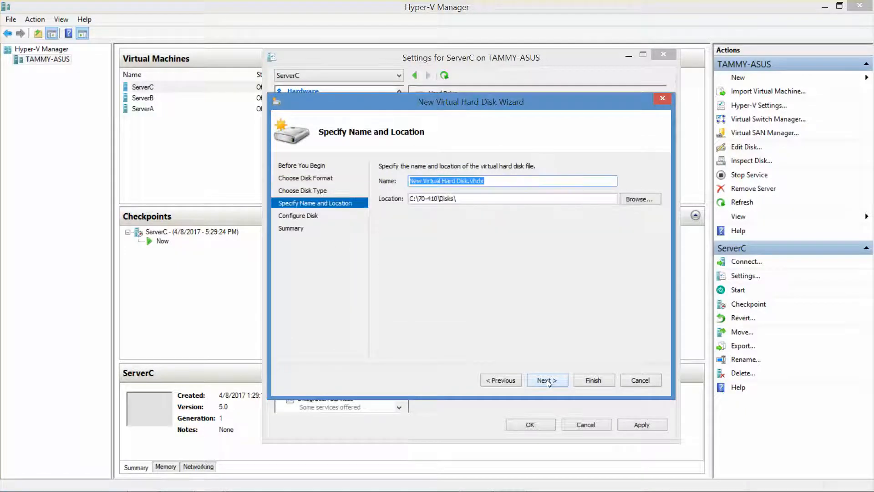
type("Disk2")
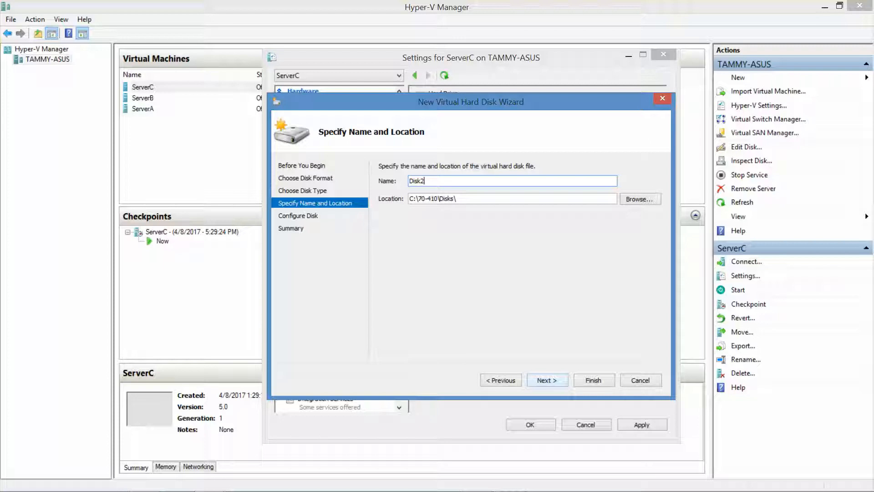
left_click(549, 382)
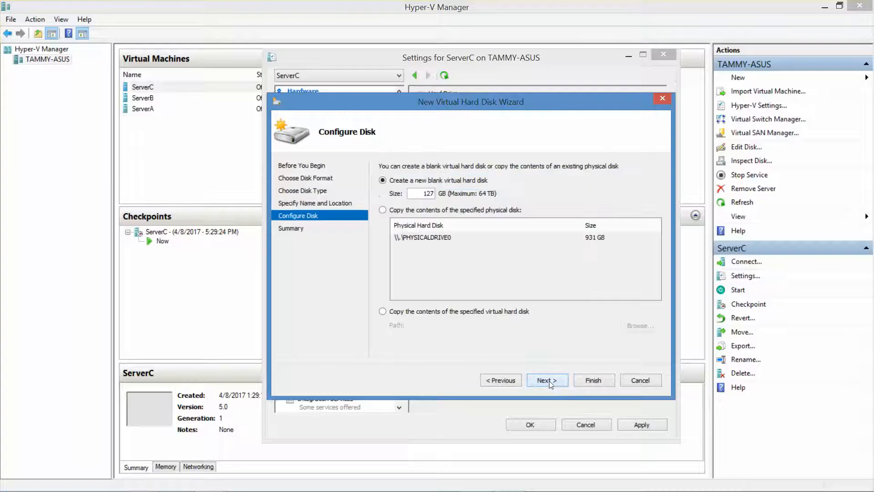
double_click(424, 194)
type("20")
left_click(559, 382)
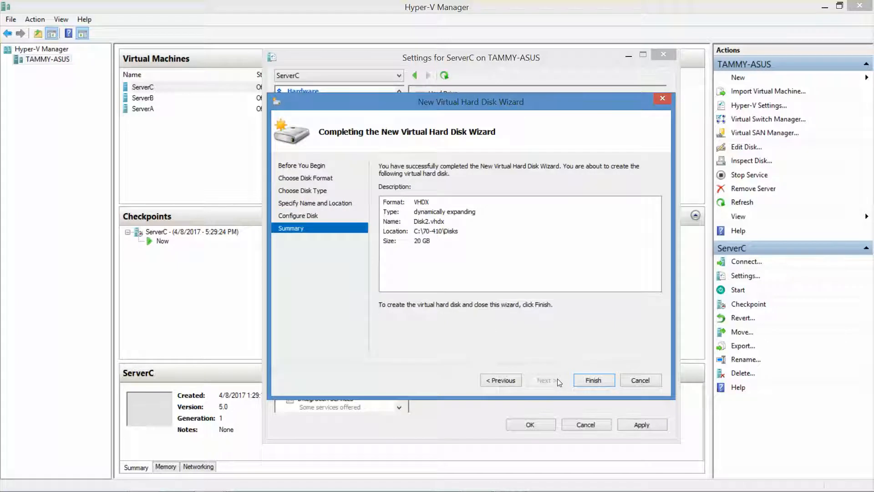
left_click(588, 382)
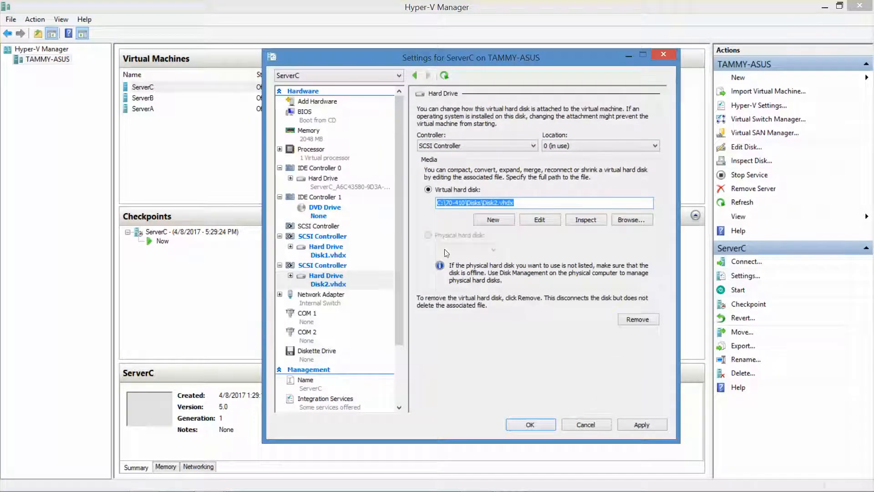
left_click(325, 111)
Add a third SCSI controller to ServerC with a new hard drive
left_click(321, 101)
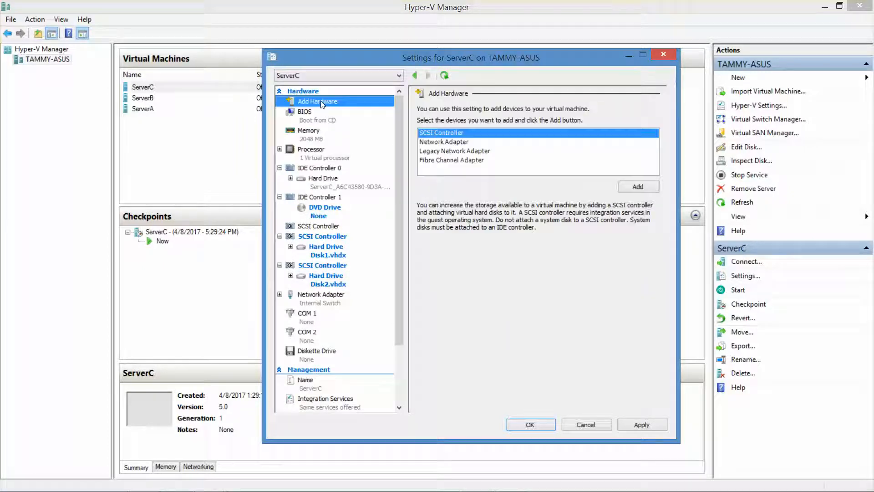
left_click(634, 187)
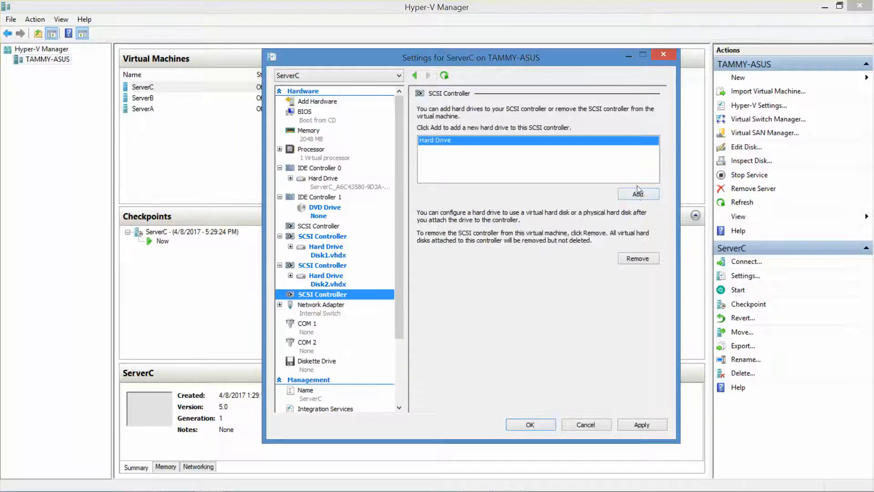
left_click(639, 190)
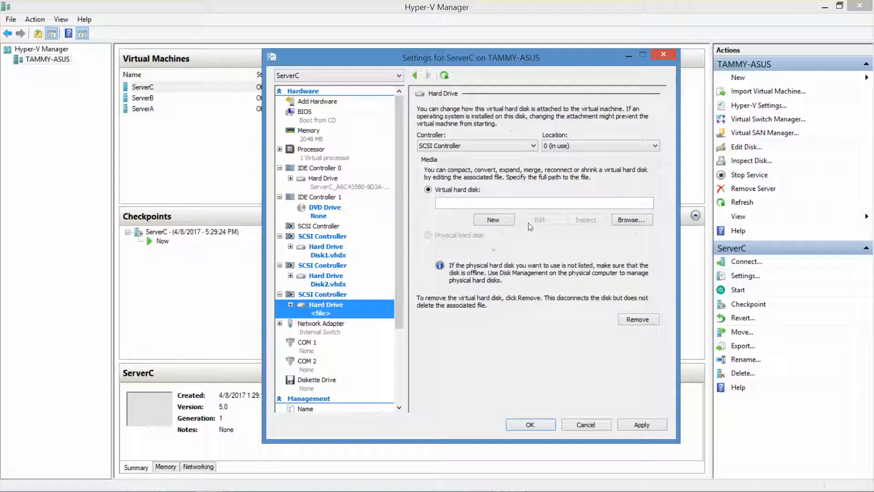
left_click(494, 220)
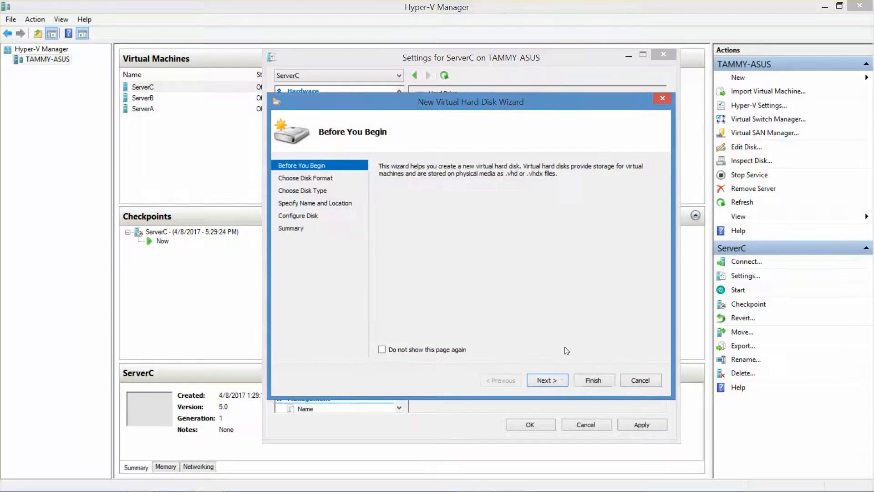
Create Disk3 as a 20 GB VHDX and save ServerC's settings with OK
left_click(547, 380)
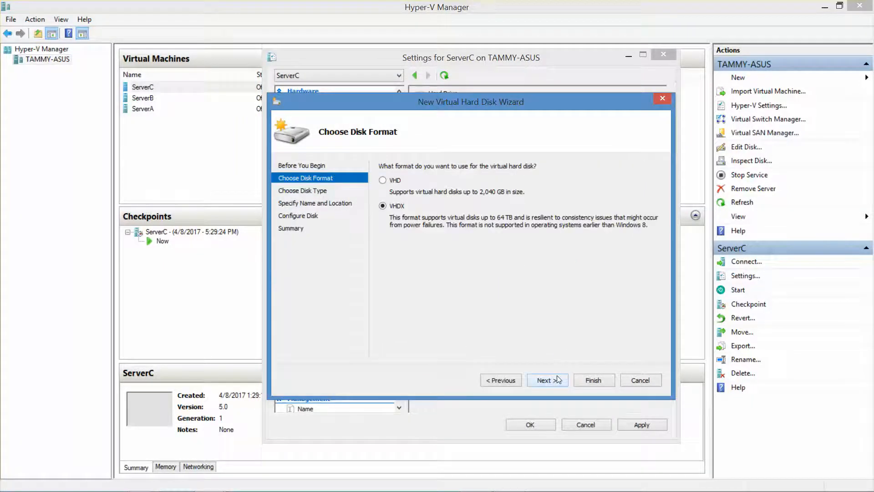
left_click(557, 380)
left_click(557, 380)
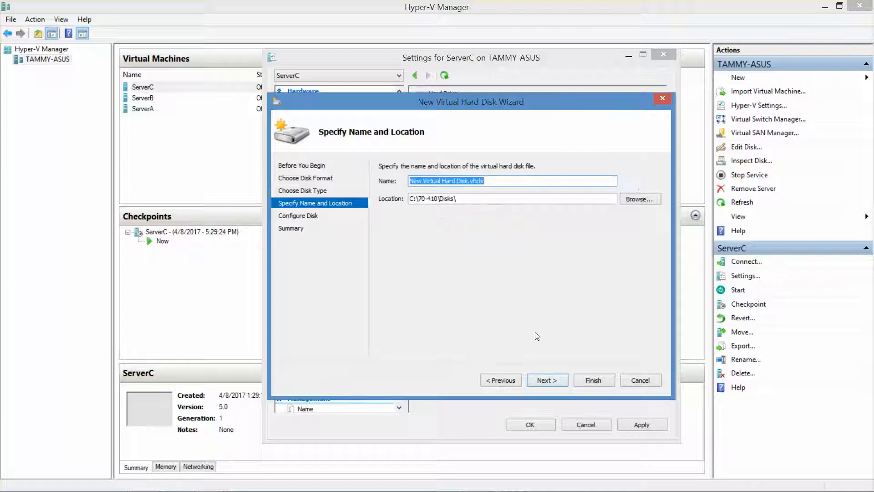
type("Disk3")
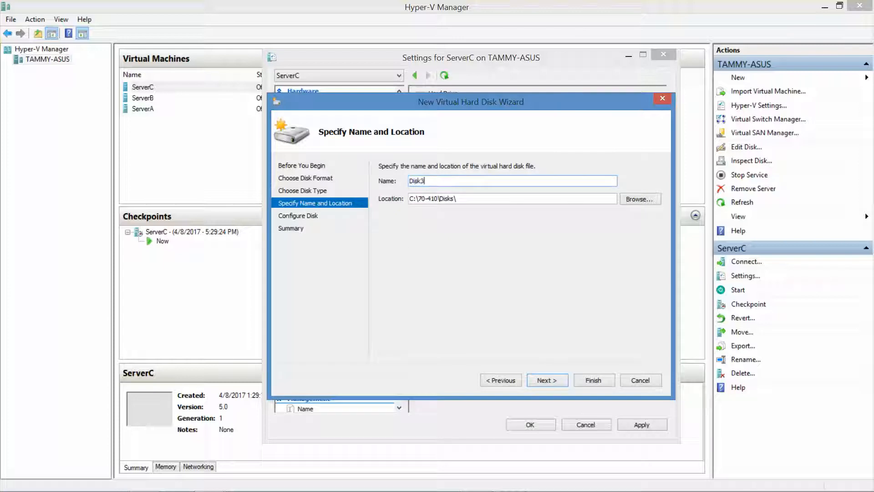
left_click(554, 380)
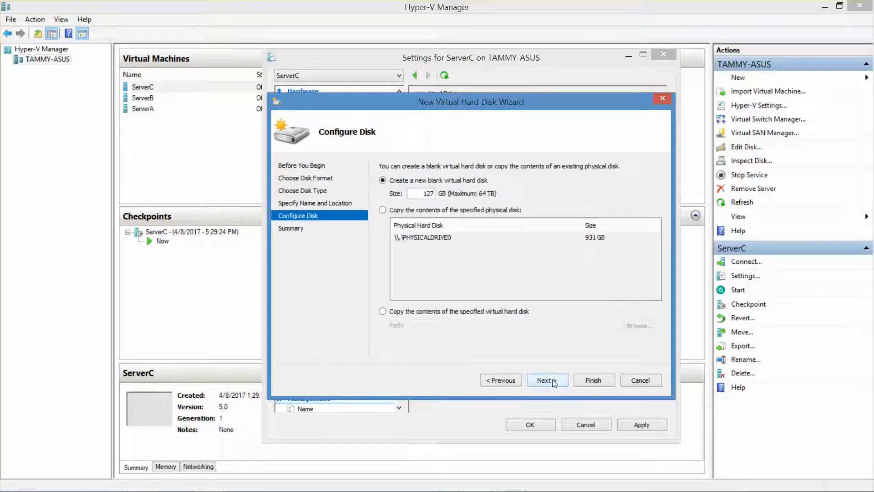
double_click(423, 194)
type("20")
left_click(547, 380)
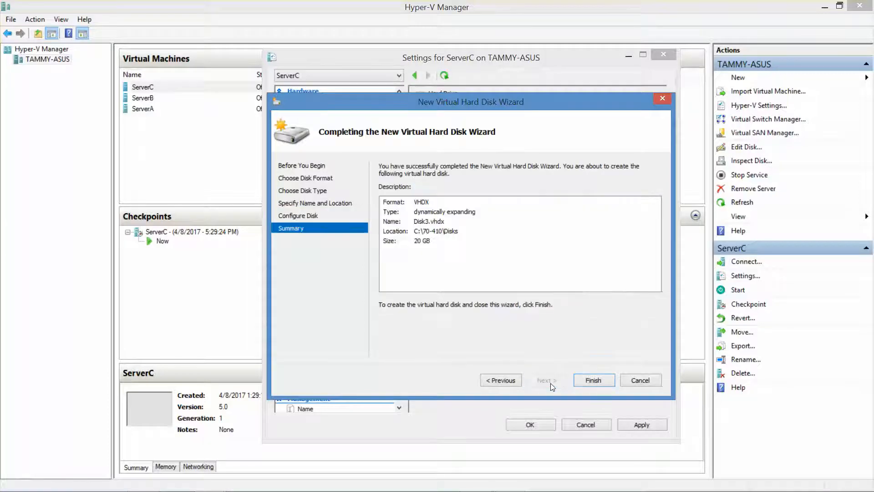
left_click(595, 381)
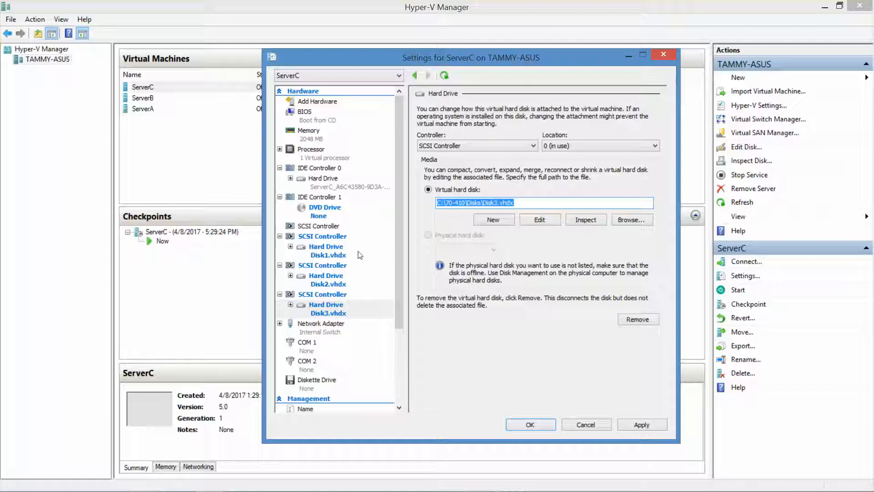
left_click(534, 427)
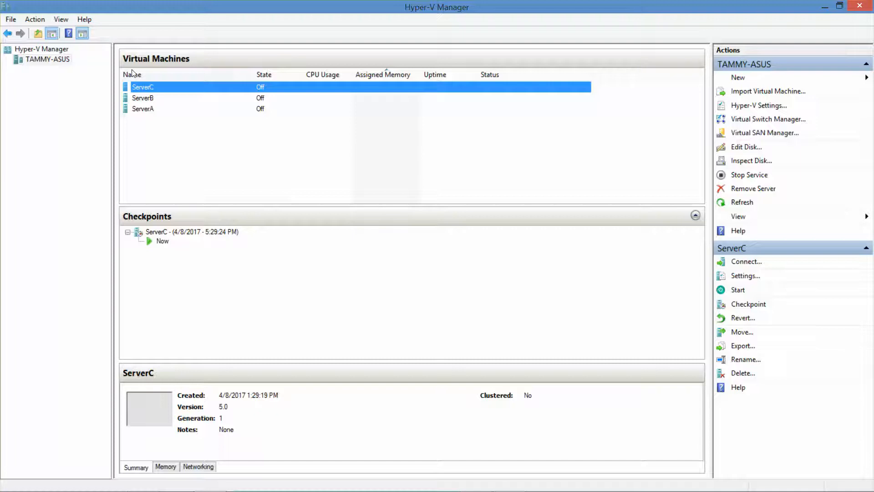
Start ServerA from Virtual Machine Connection and connect to its console
left_click(146, 109)
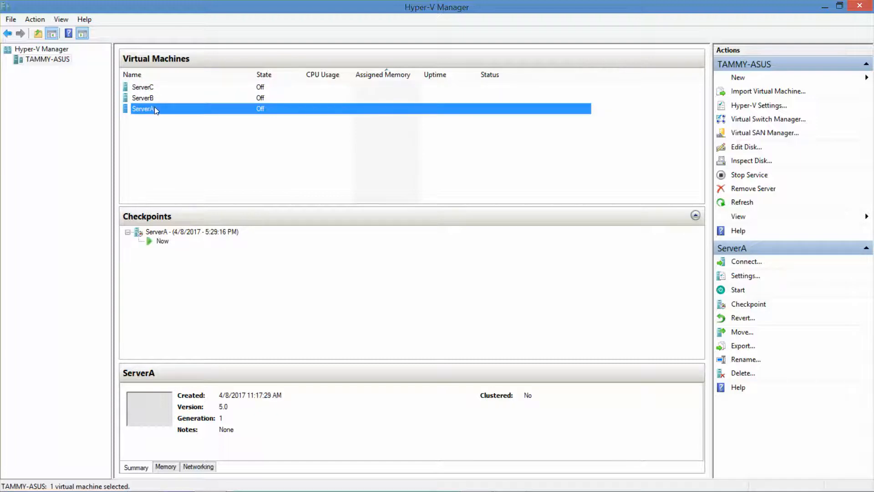
double_click(168, 107)
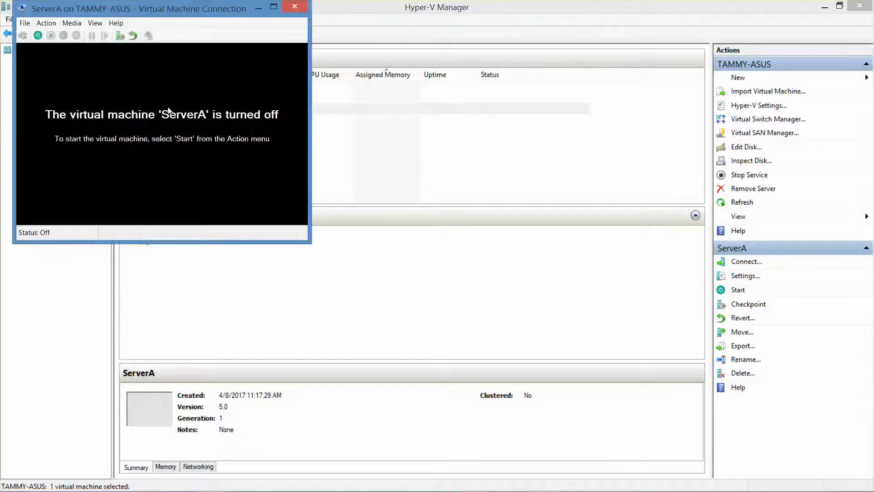
left_click(37, 36)
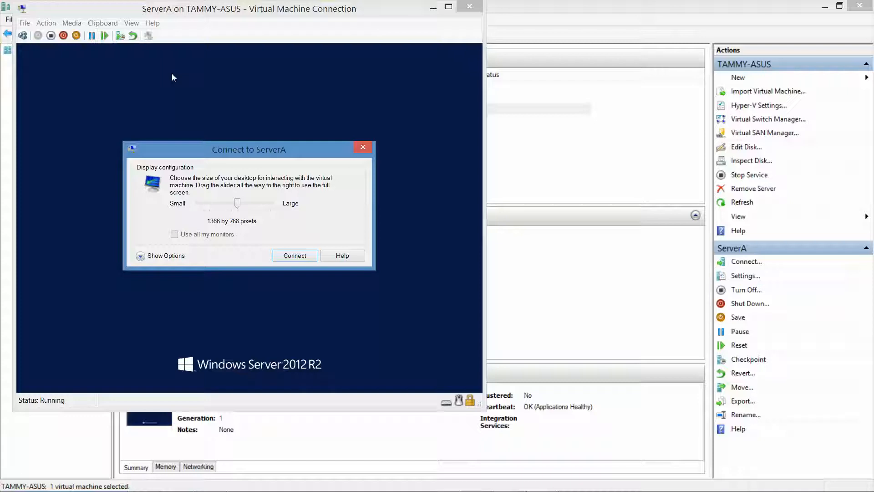
left_click(295, 256)
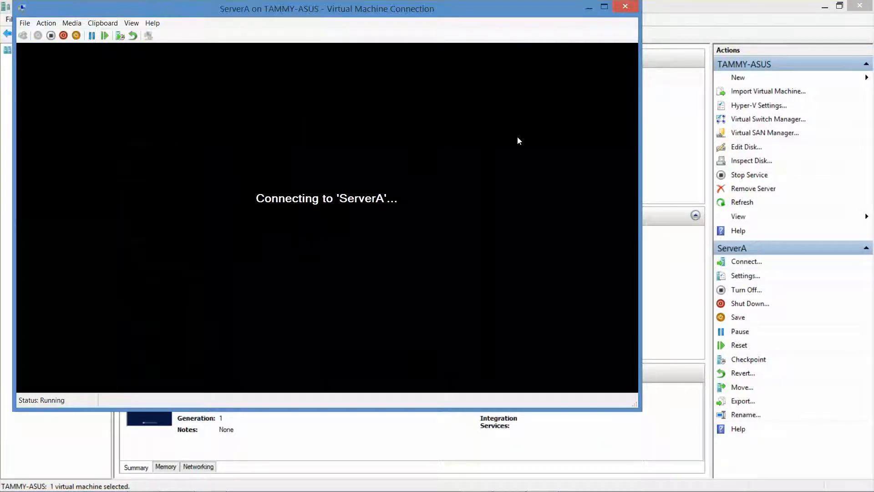
left_click(686, 6)
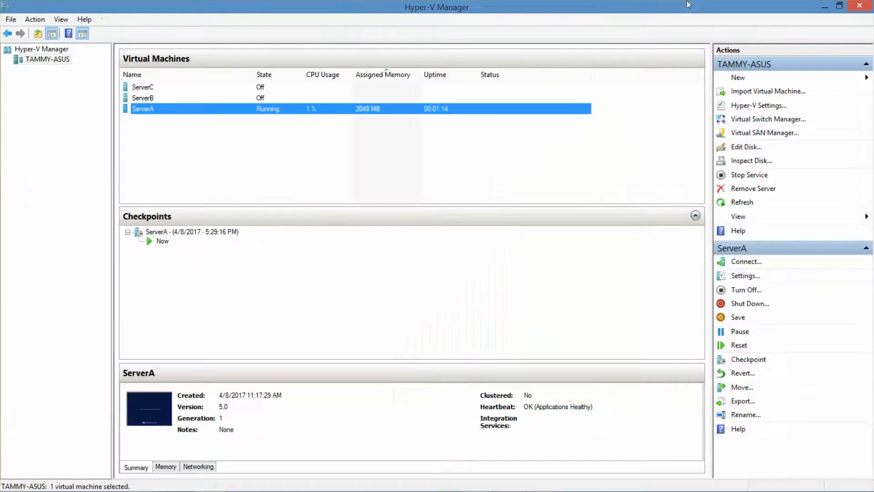
double_click(154, 86)
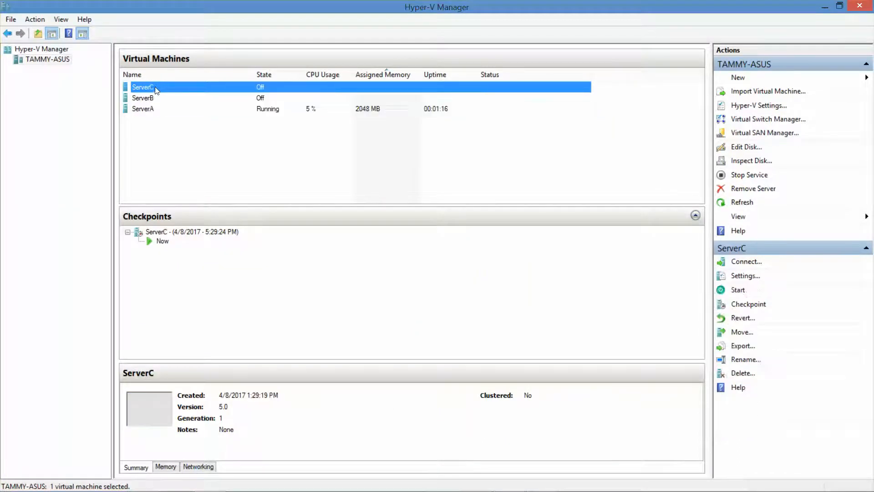
Power on ServerC, connect its console at 1366 by 768, and minimize Hyper-V Manager
left_click(37, 36)
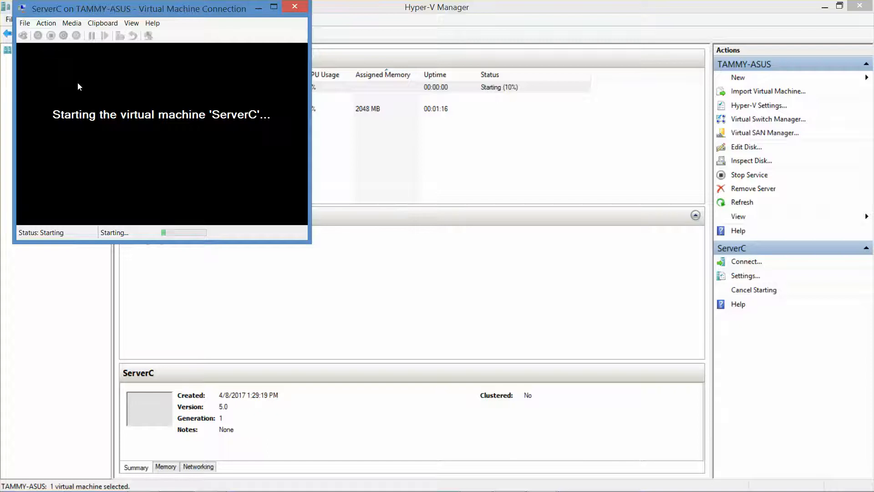
key("super")
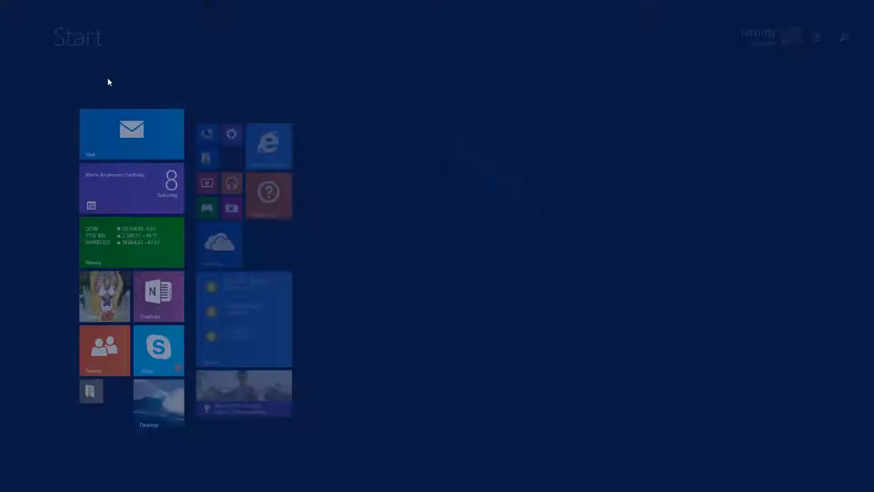
left_click(142, 415)
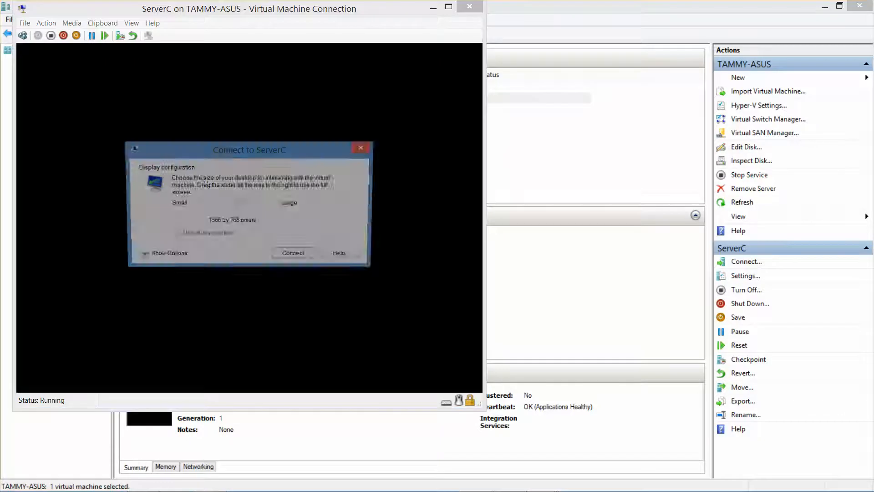
left_click(300, 254)
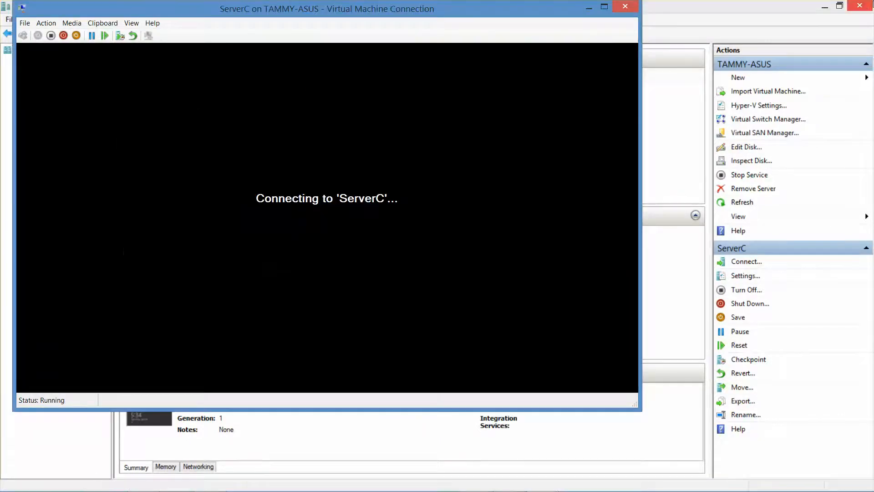
left_click(825, 7)
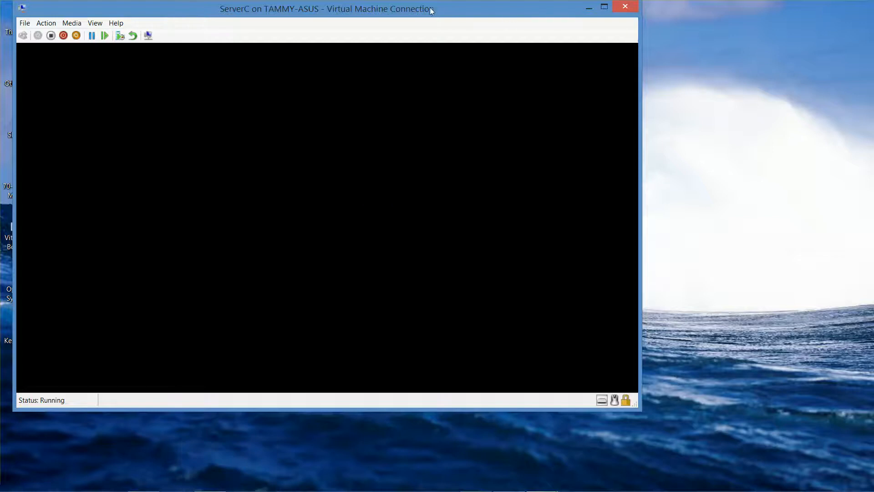
Sign in to ServerA as the domain administrator with the administrator password
left_click_drag(428, 9, 647, 43)
left_click(193, 9)
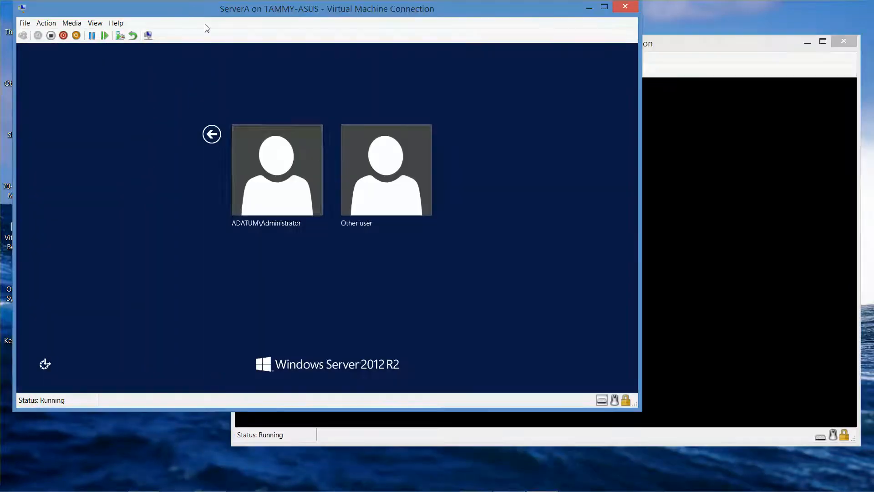
left_click(272, 159)
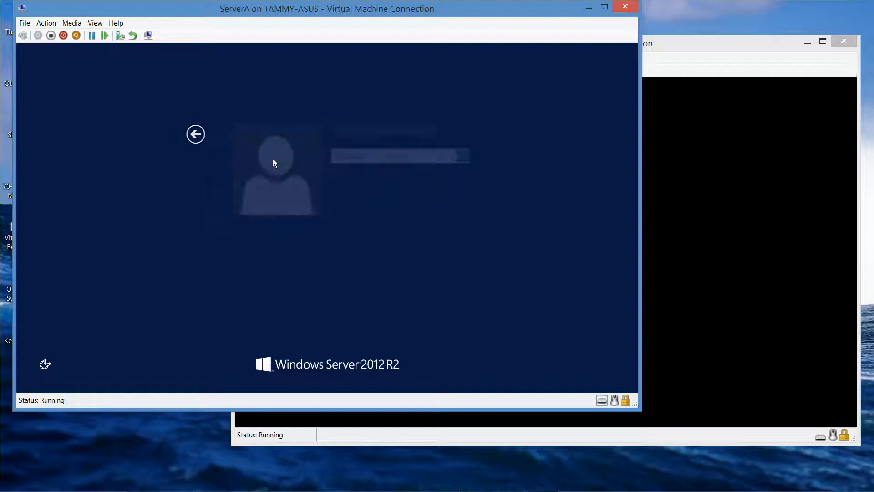
type("Pa")
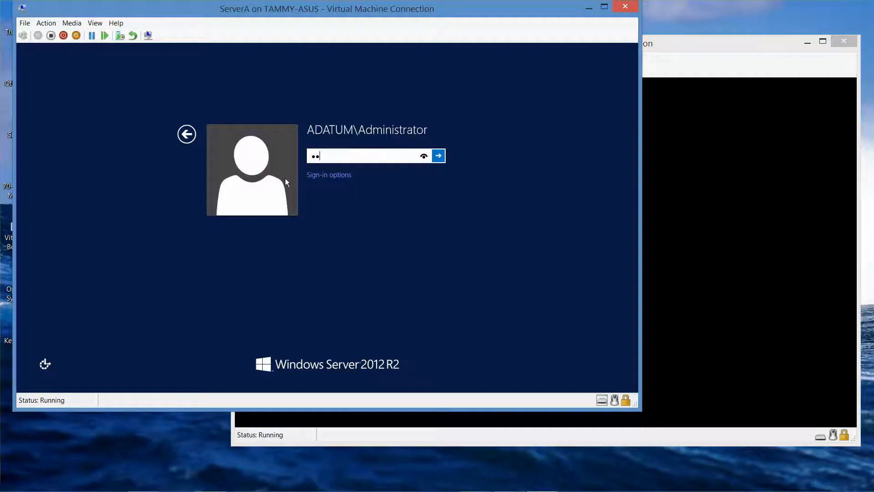
type("$$w0rd")
key("Return")
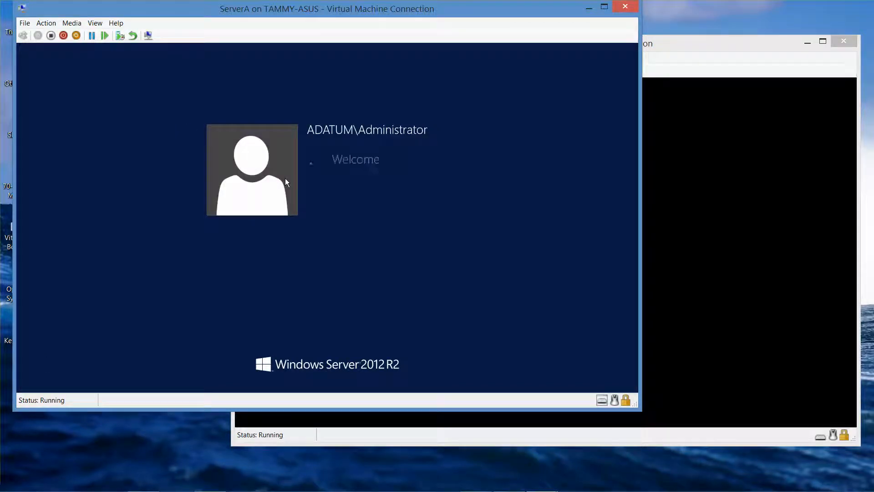
Sign in to ServerC as domain administrator, minimize ServerA, and move ServerC's window left
left_click(682, 41)
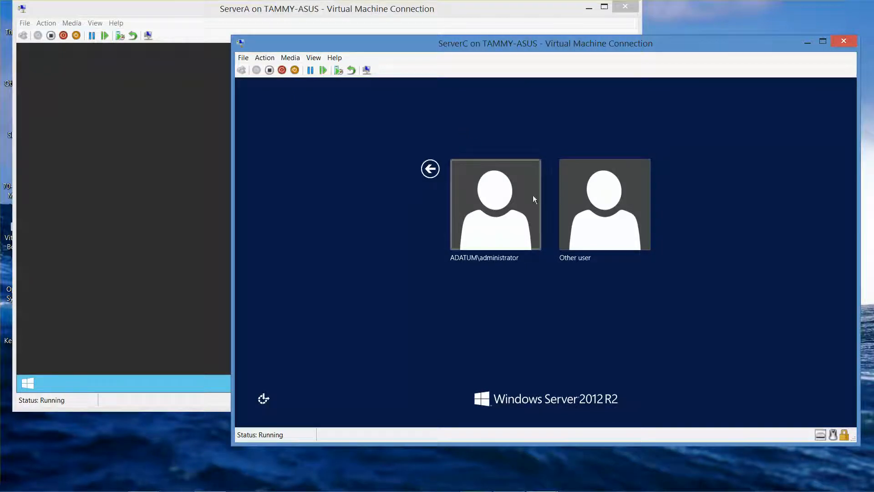
left_click(498, 214)
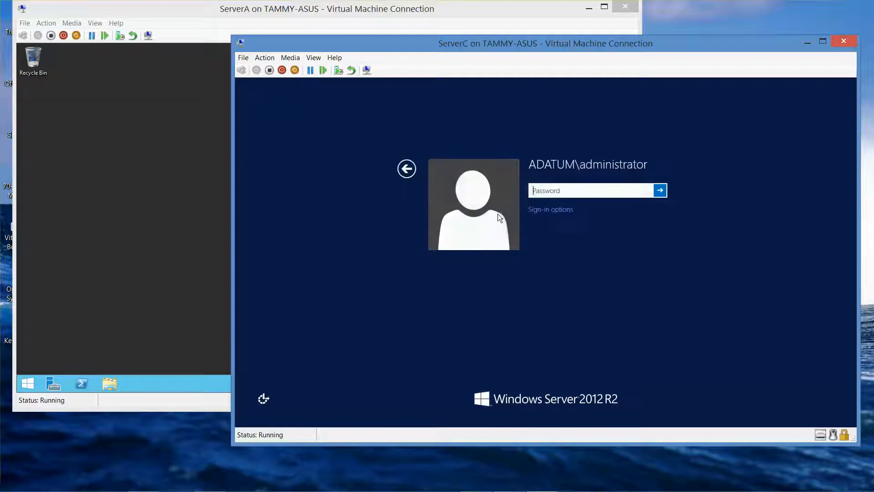
type("a$$w0rd")
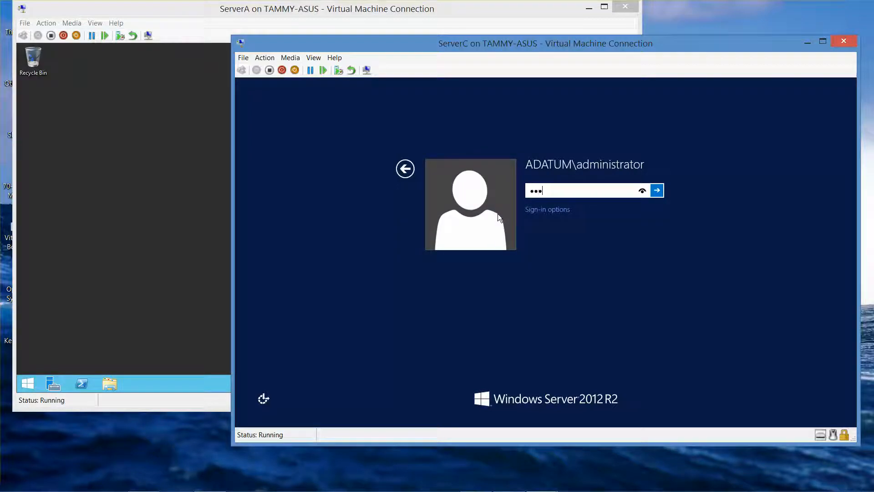
key("Return")
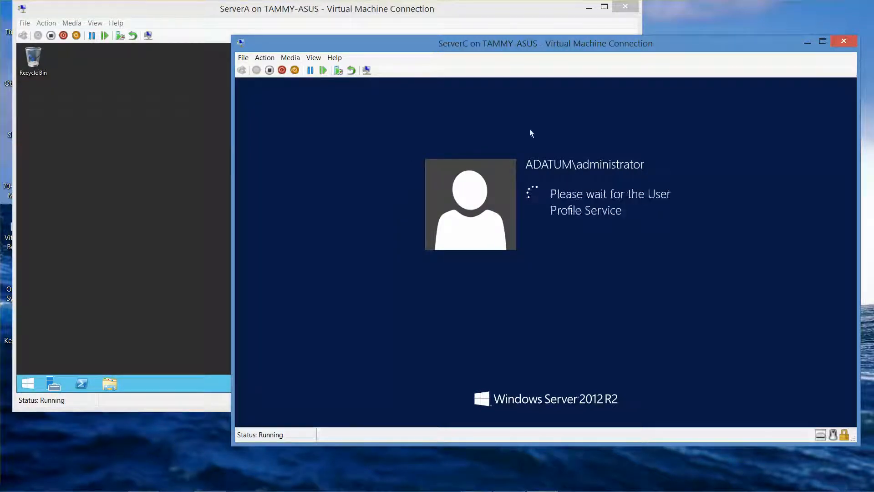
left_click(589, 8)
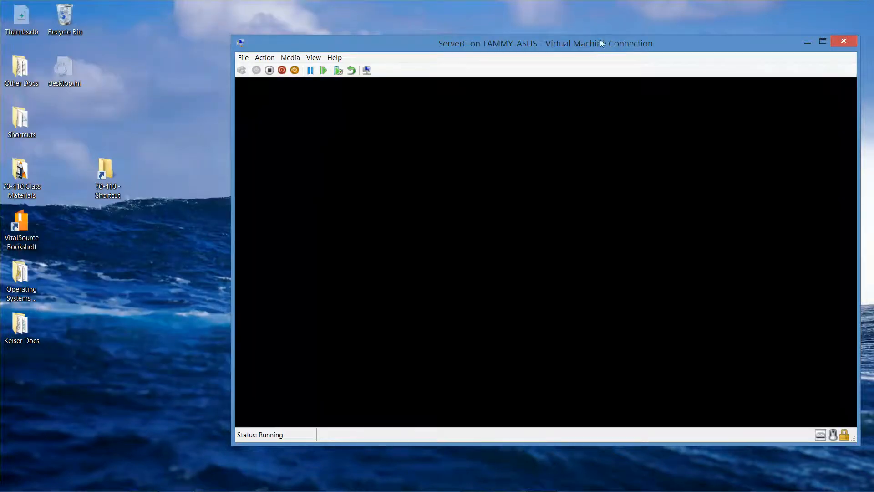
left_click_drag(599, 39, 342, 10)
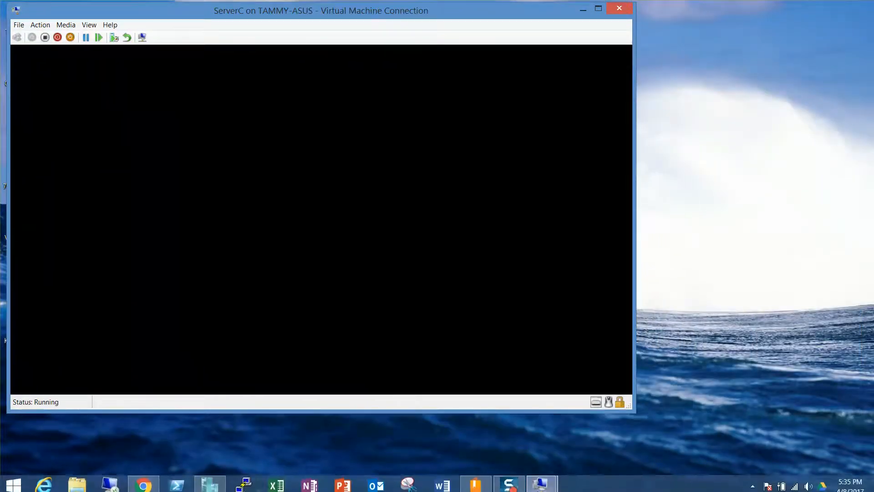
Open File and Storage Services > Disks on ServerC and inspect the three 20 GB disks
left_click(517, 485)
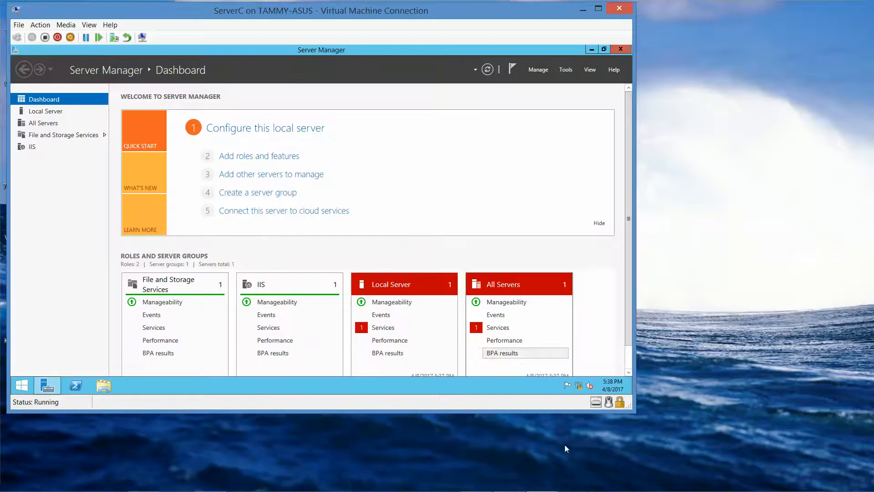
left_click(45, 137)
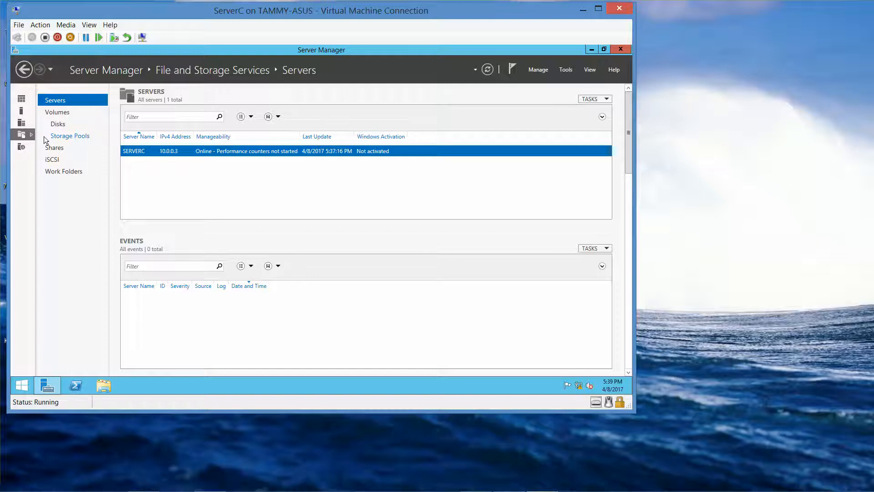
left_click(59, 124)
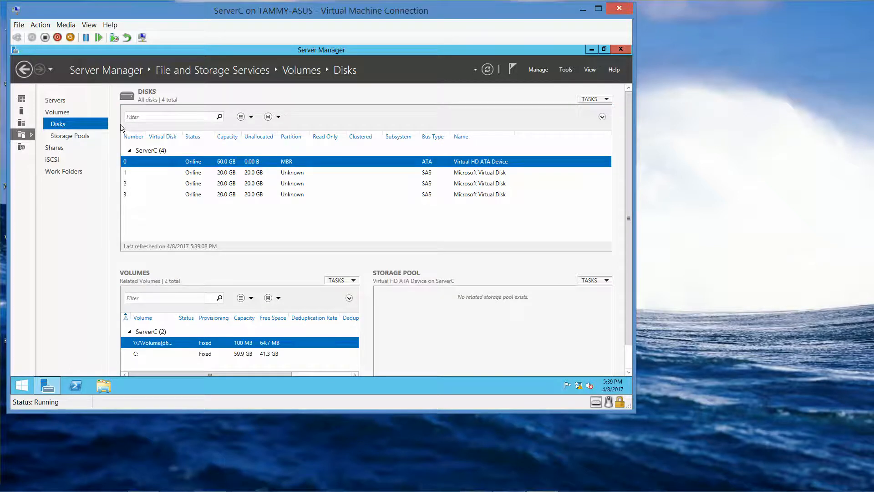
left_click(226, 175)
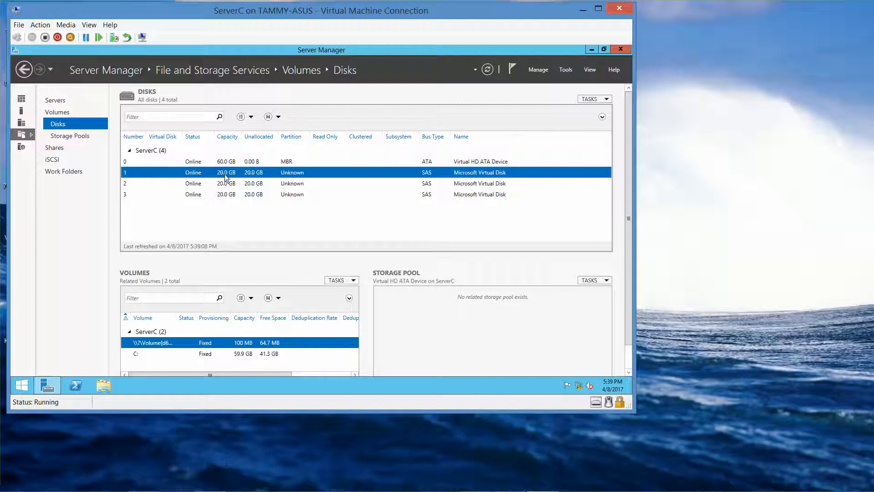
left_click(226, 184)
left_click(231, 194)
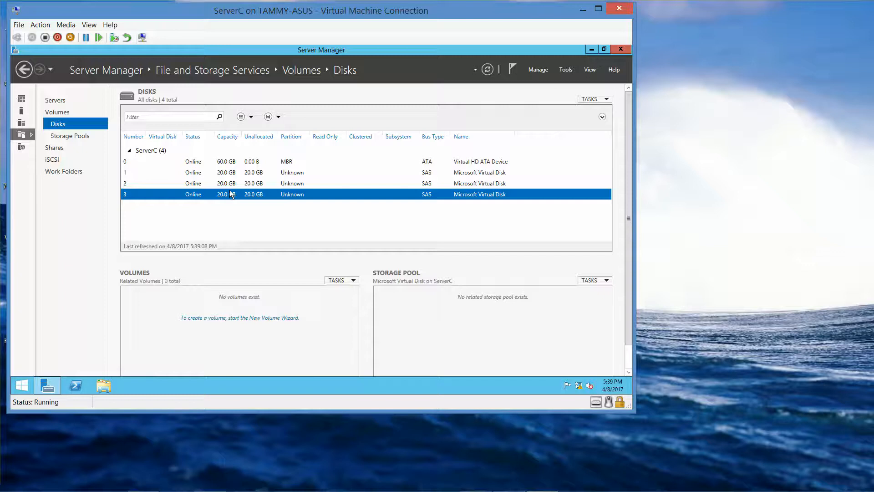
left_click(198, 175)
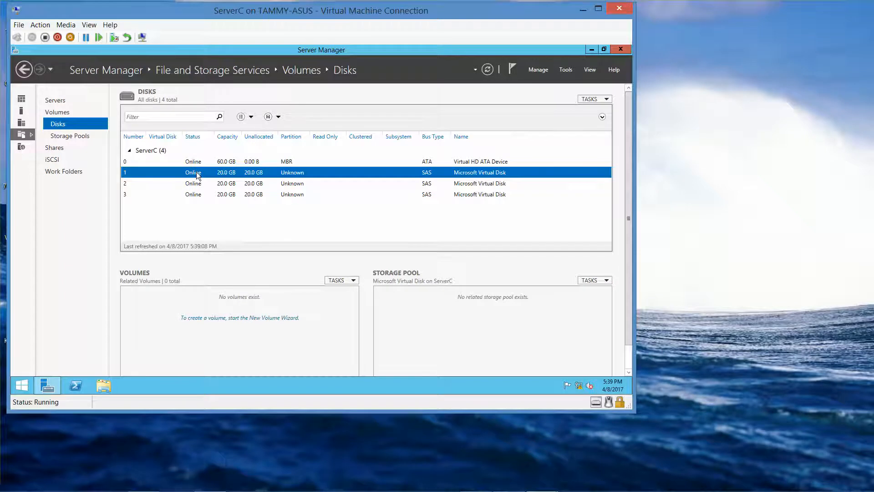
Start a New Volume on disk 1, then cancel the wizard
right_click(196, 174)
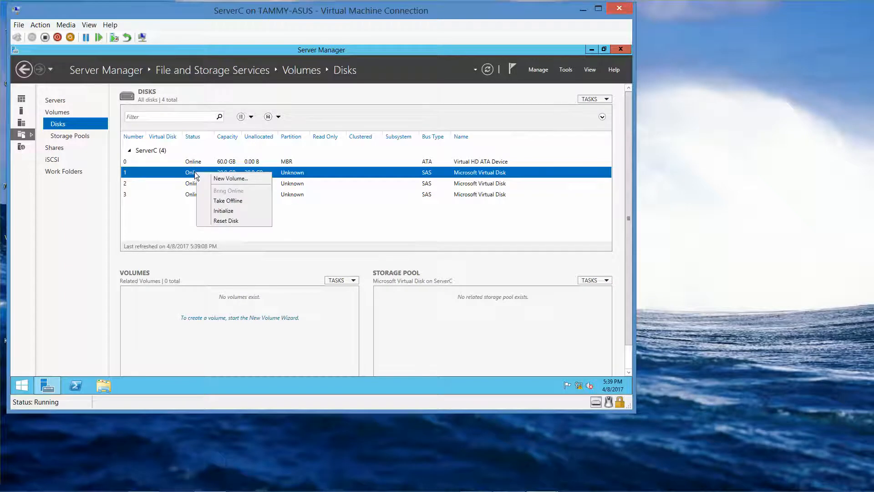
left_click(221, 180)
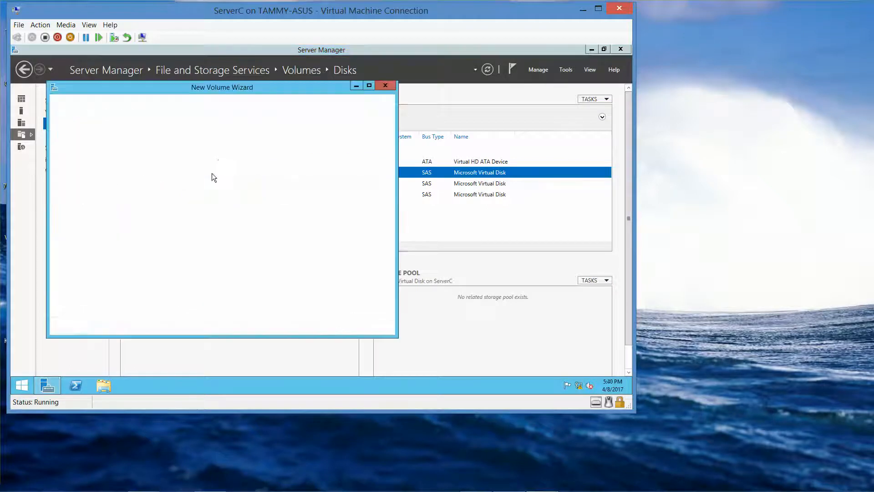
left_click(382, 85)
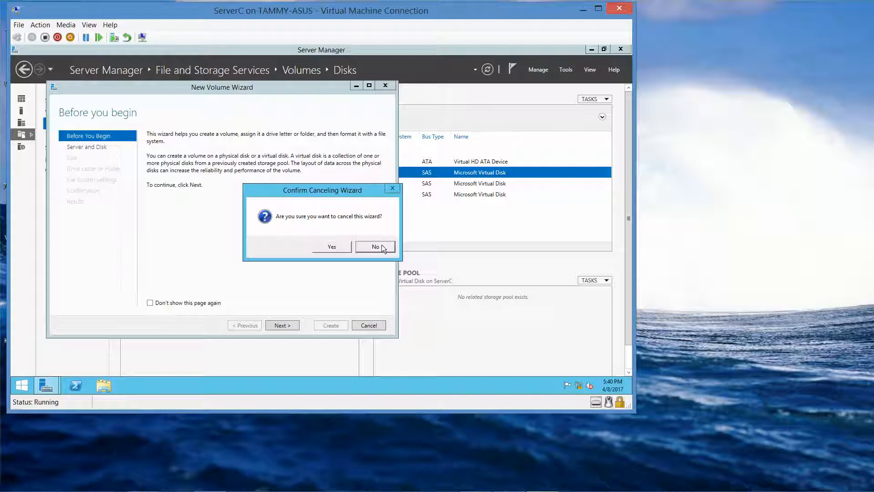
left_click(336, 246)
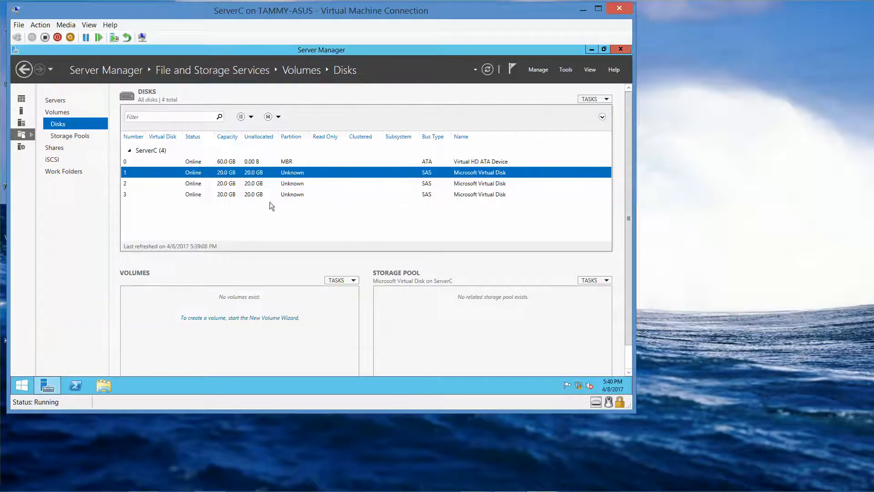
Initialize disk 1 as a GPT disk
right_click(229, 173)
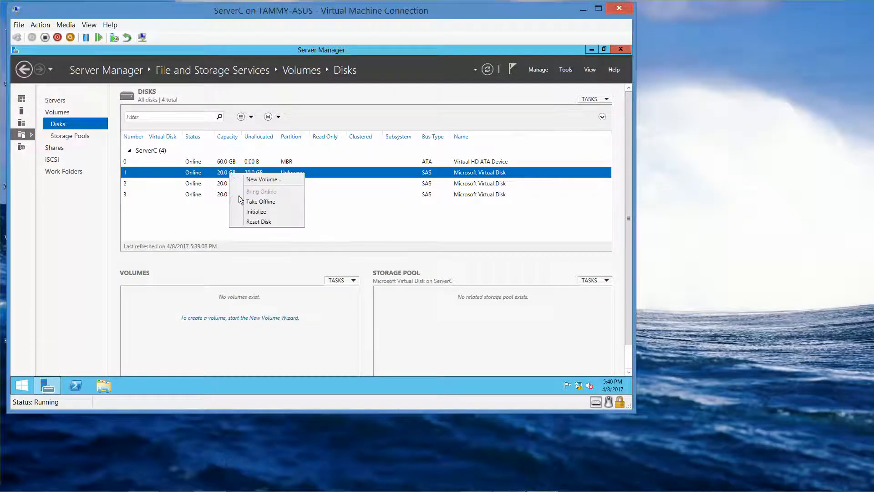
left_click(249, 212)
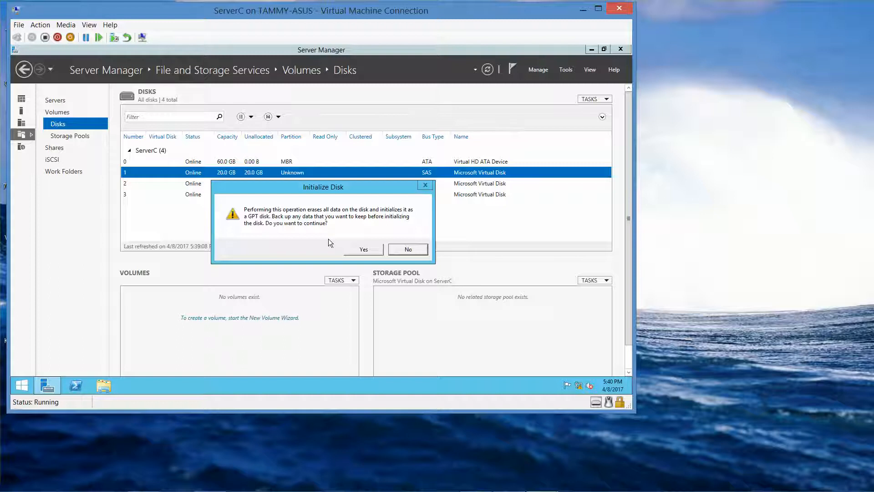
left_click(365, 250)
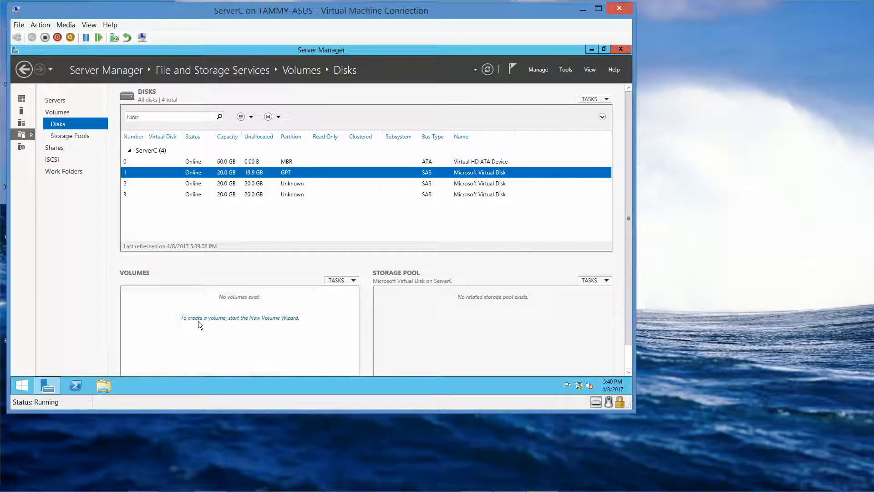
mouse_move(203, 490)
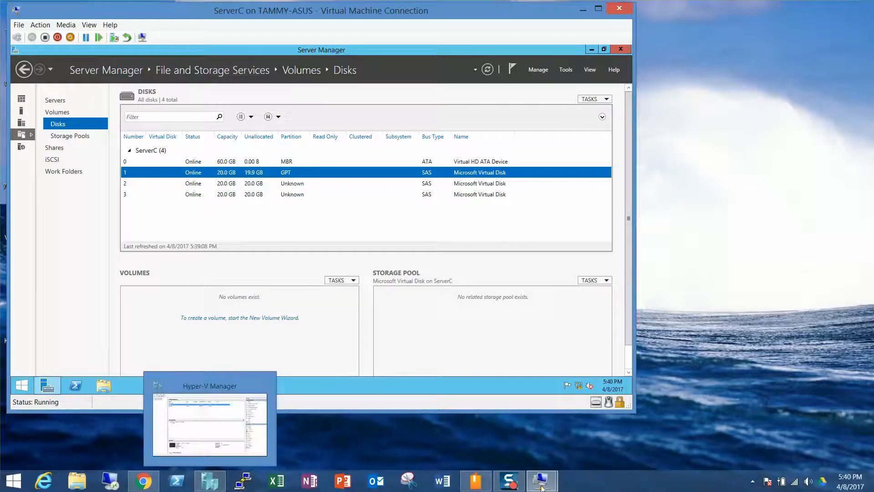
mouse_move(538, 486)
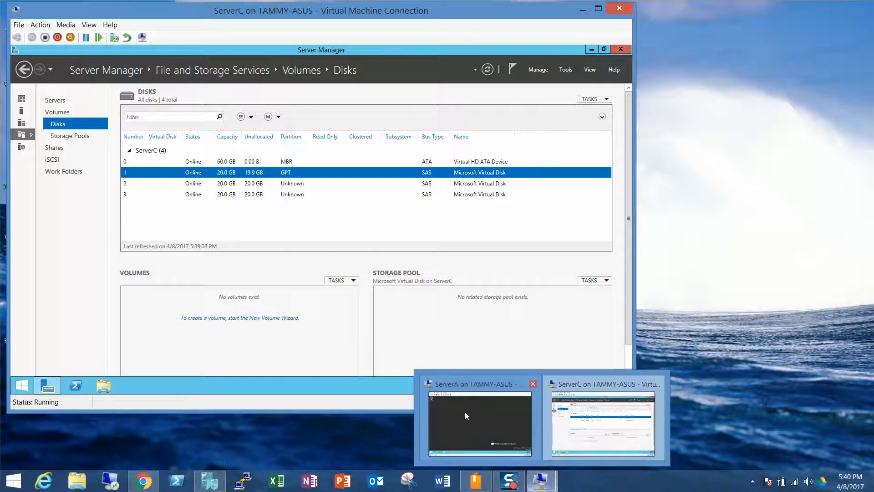
left_click(466, 412)
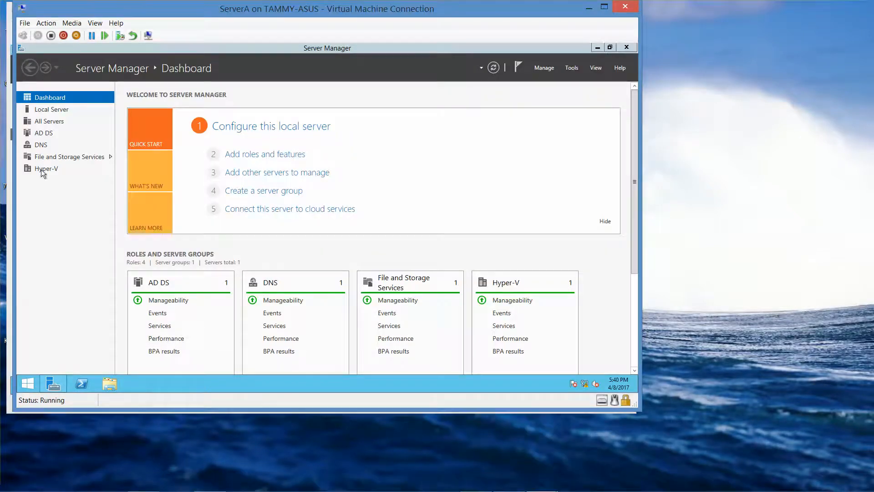
left_click(48, 158)
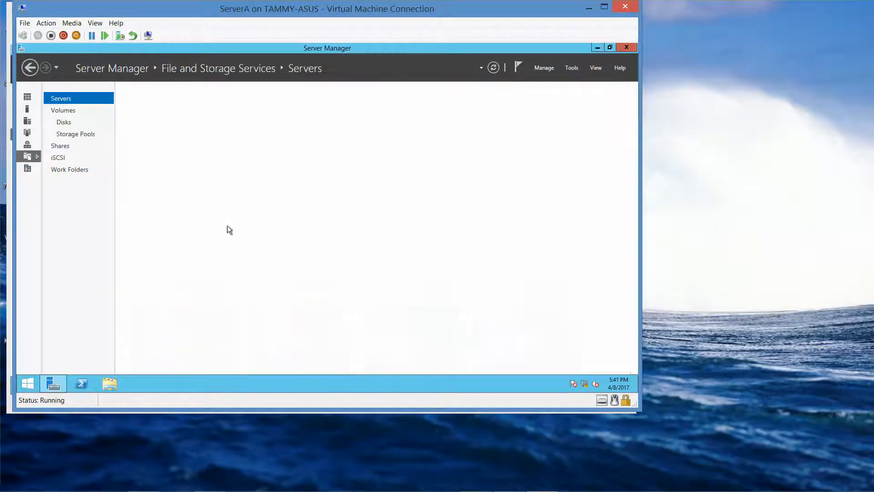
left_click(64, 123)
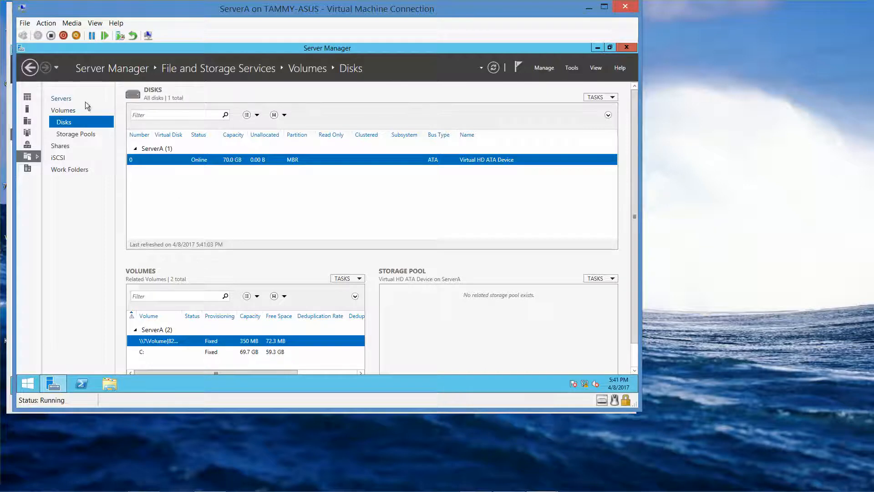
left_click(68, 157)
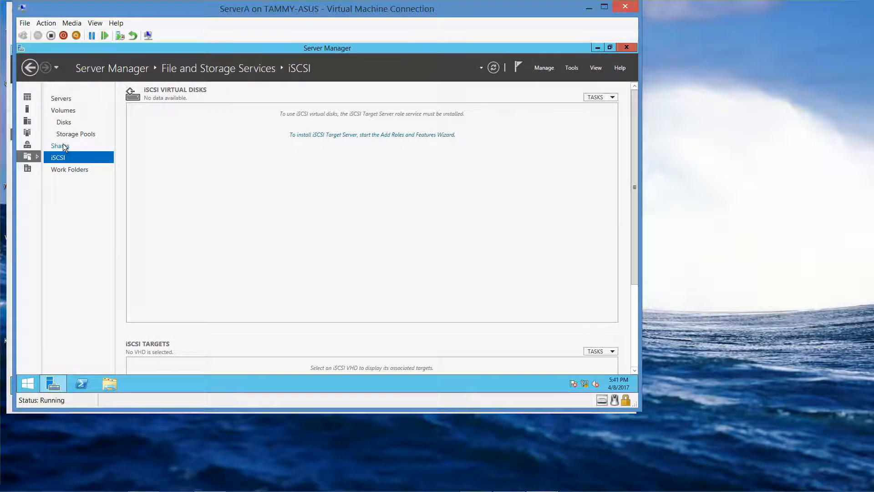
left_click(63, 145)
left_click(67, 126)
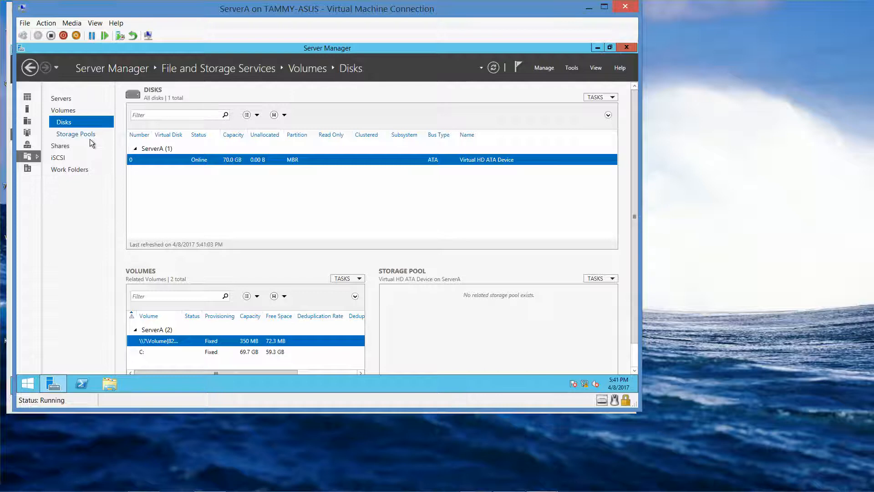
right_click(159, 160)
left_click(145, 161)
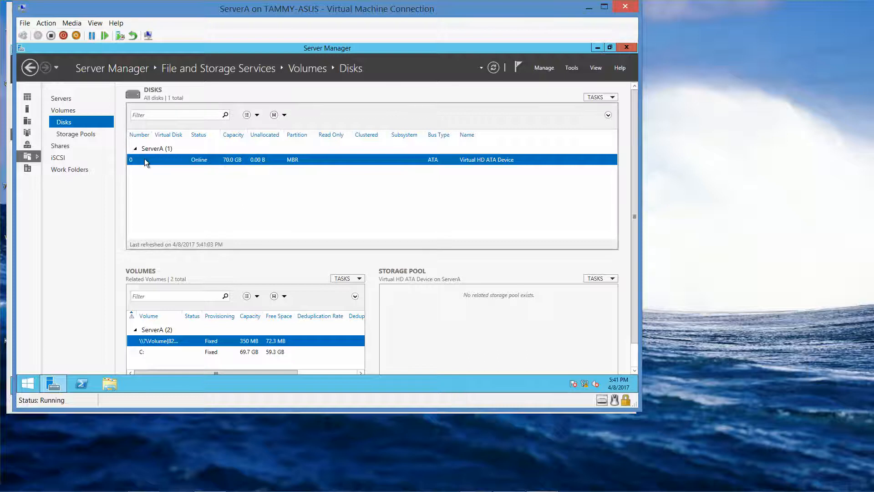
left_click(627, 47)
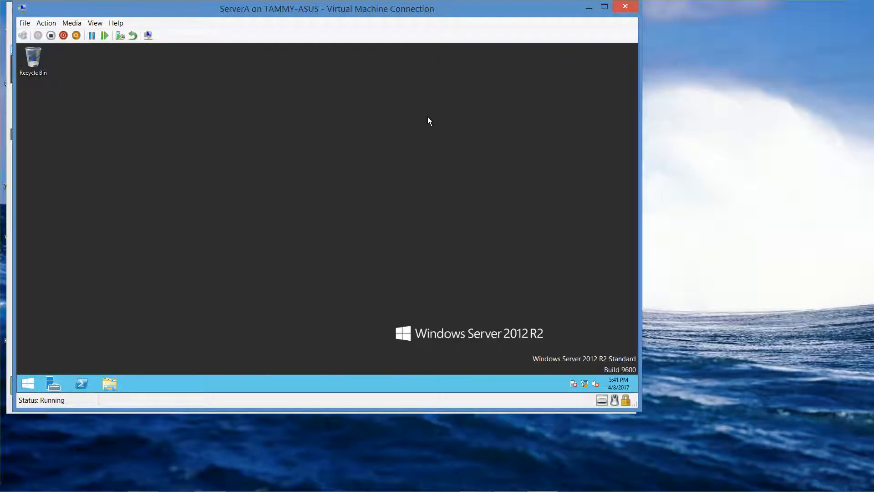
left_click(58, 383)
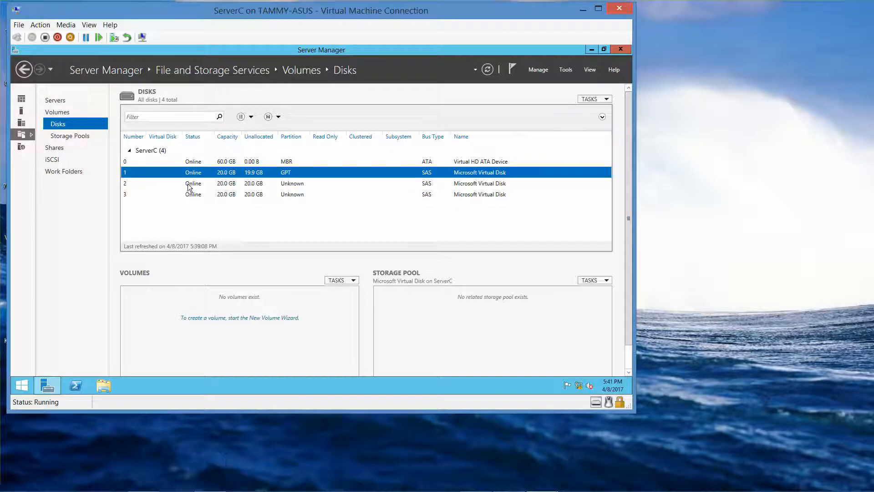
Start a New Volume on disk 1, advance one page, then cancel and confirm
right_click(187, 177)
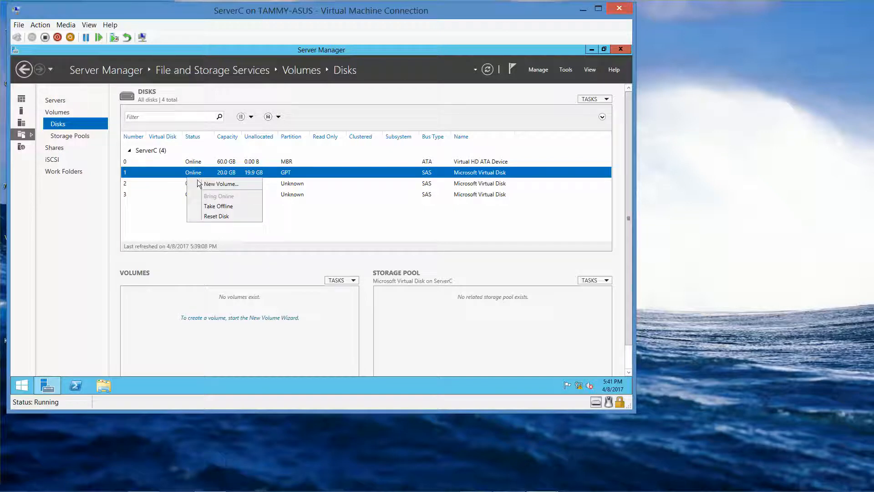
left_click(206, 184)
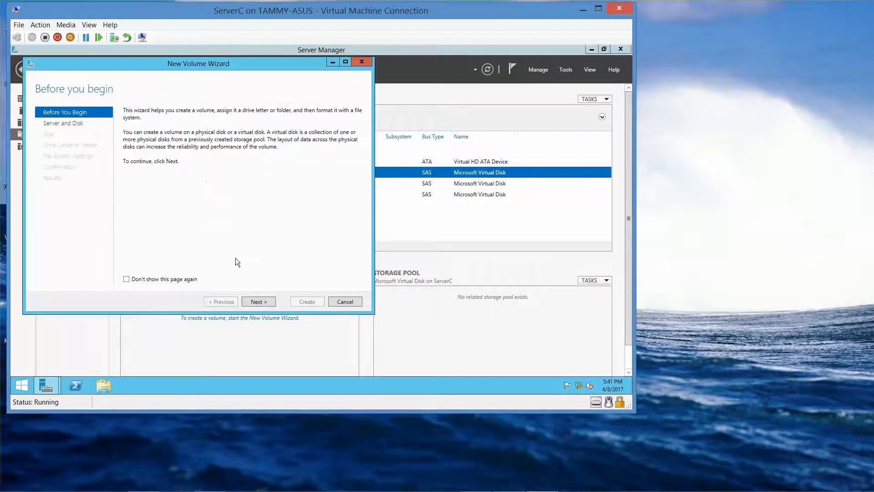
left_click(266, 302)
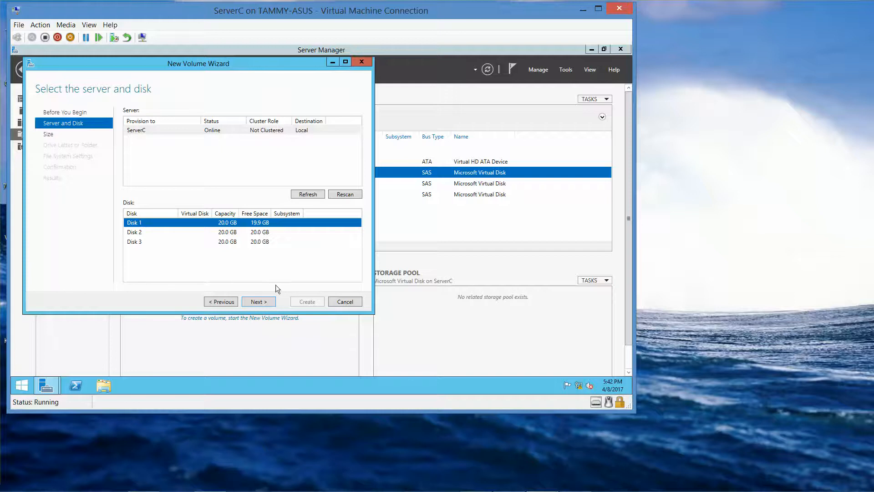
left_click(346, 302)
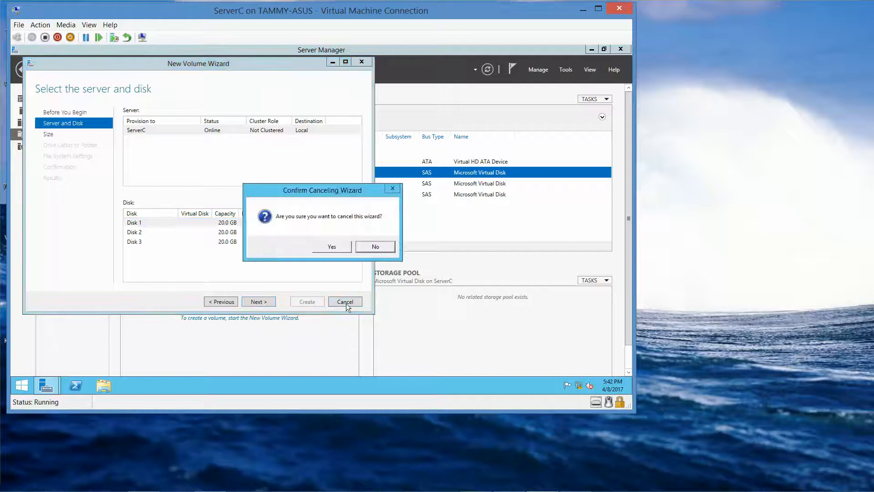
left_click(331, 246)
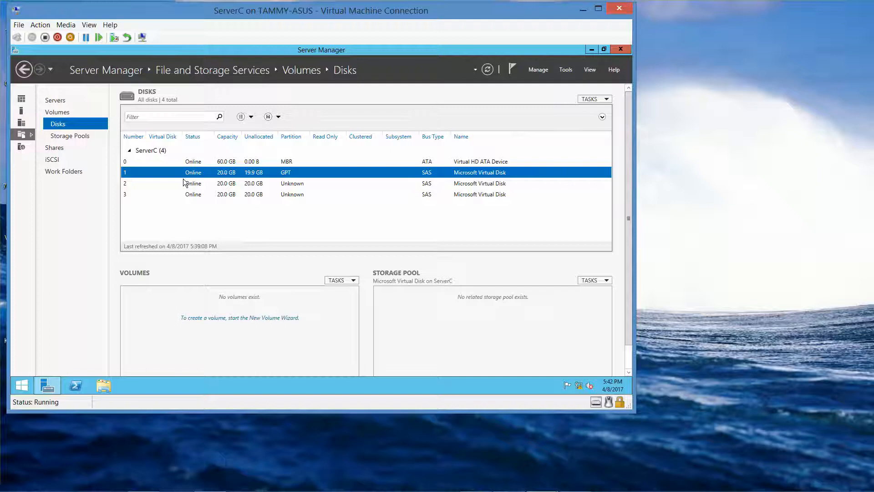
Launch Computer Management from Tools, open Disk Management, and initialize Disks 2 and 3
left_click(567, 71)
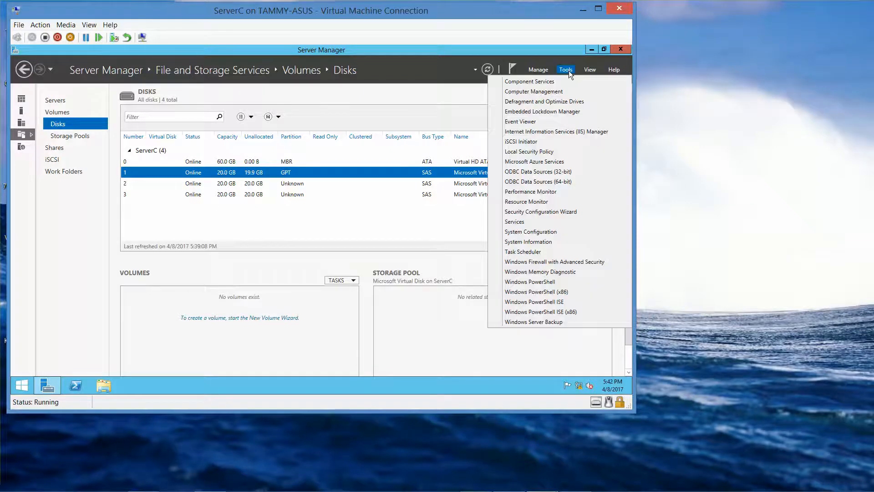
left_click(553, 92)
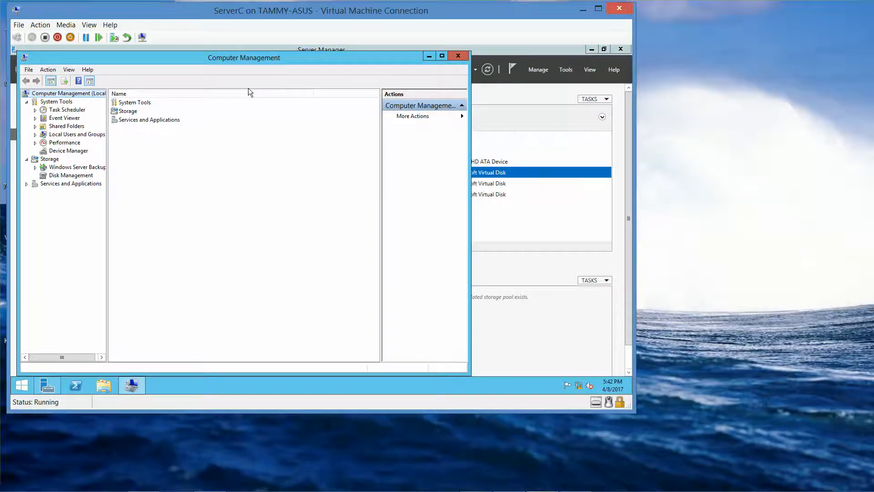
left_click(85, 176)
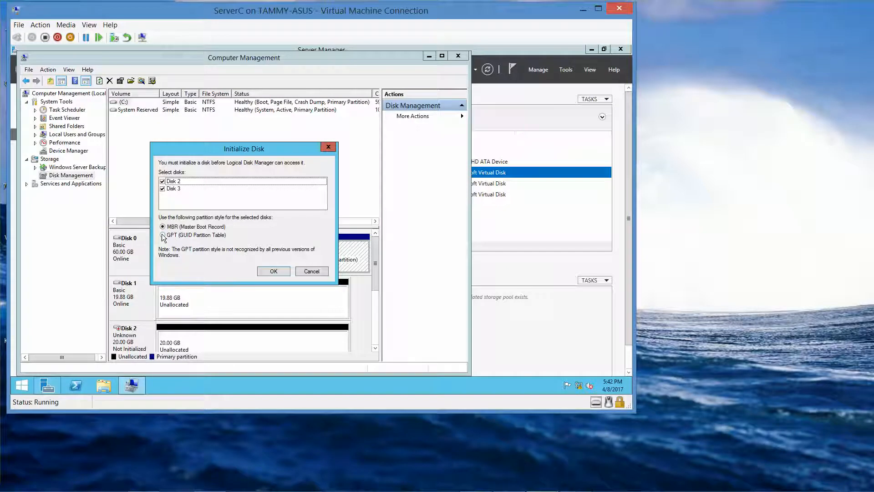
left_click(276, 272)
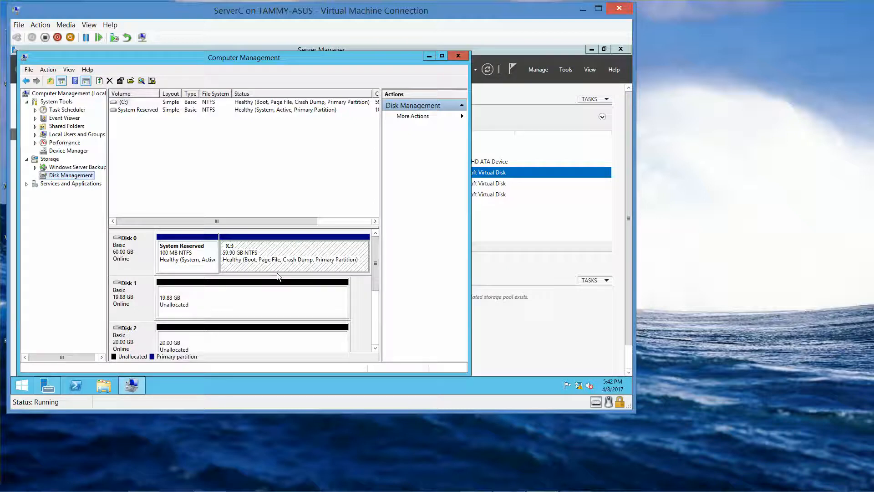
Convert Disk 2, then Disk 3, to GPT partition style
left_click_drag(377, 266, 377, 278)
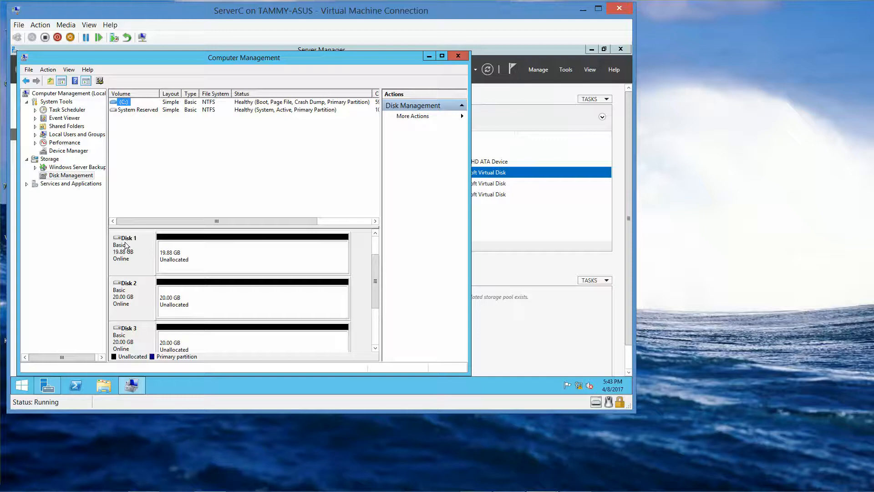
right_click(137, 298)
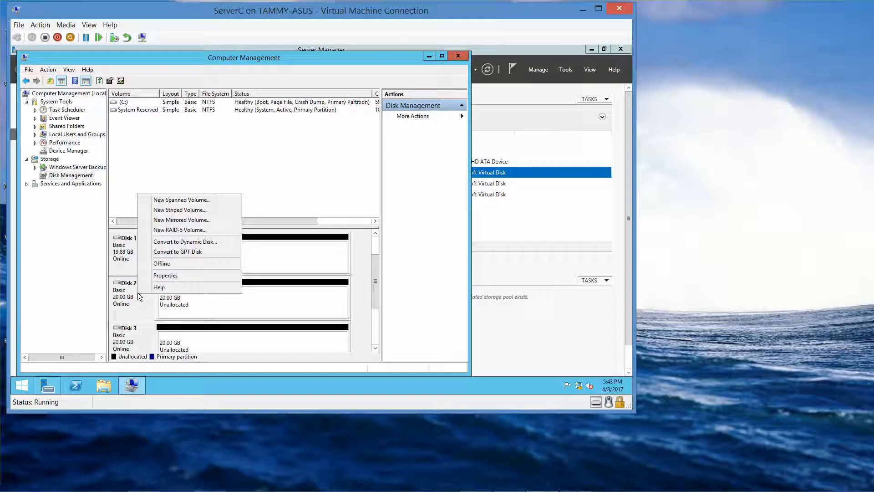
left_click(133, 296)
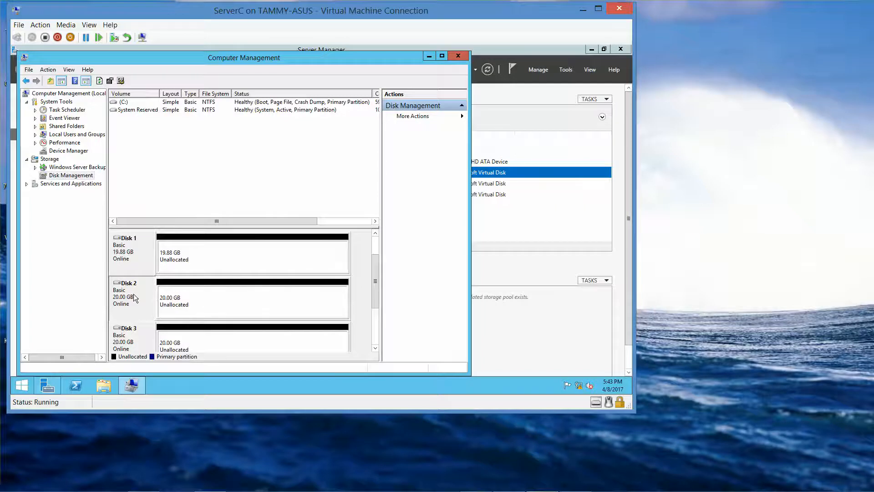
right_click(134, 299)
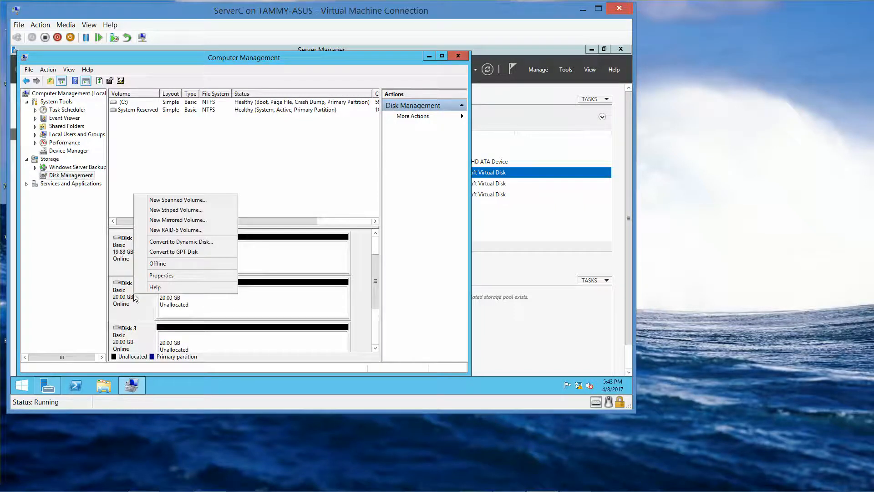
left_click(171, 250)
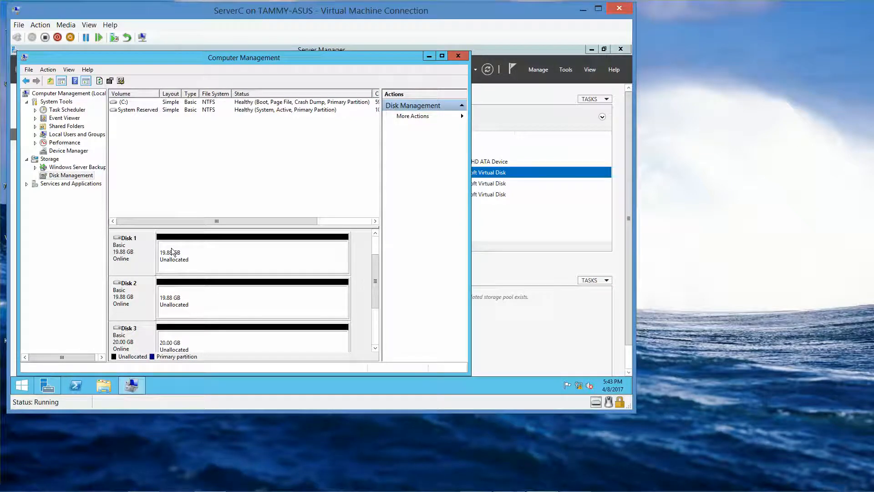
right_click(131, 334)
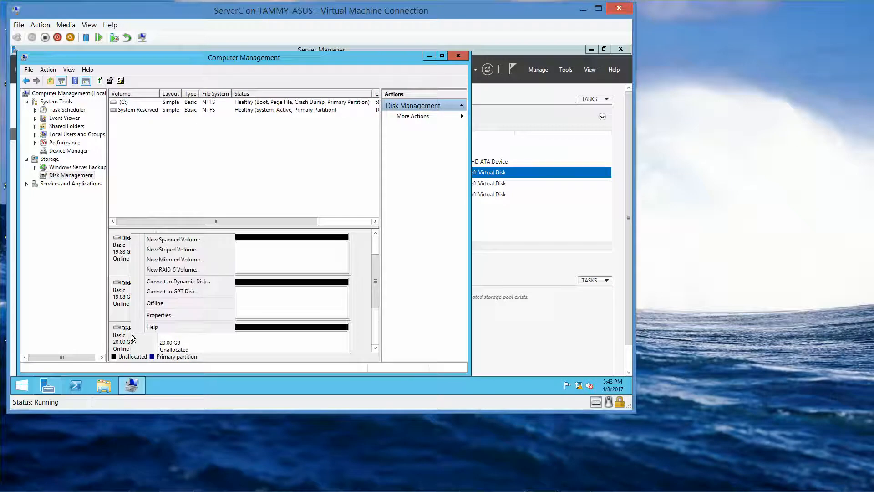
left_click(179, 292)
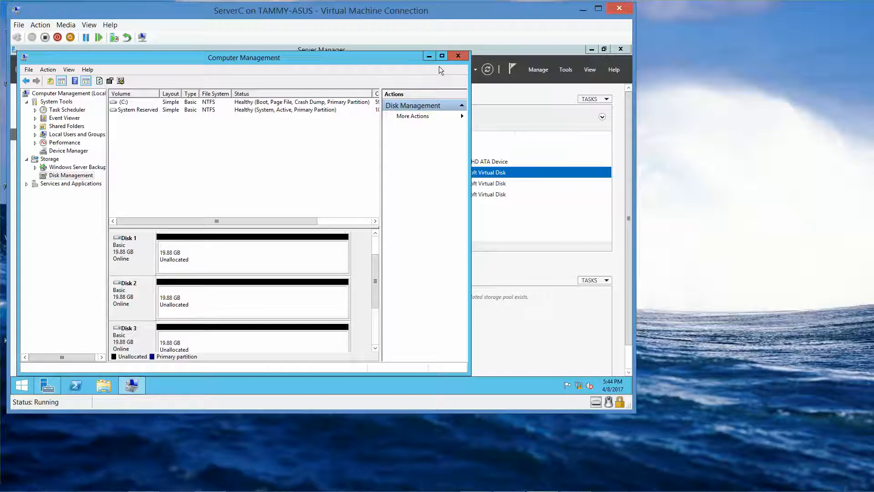
From ServerC's Volumes page, start a New Volume on Disk 1 sized 10 GB
left_click(429, 58)
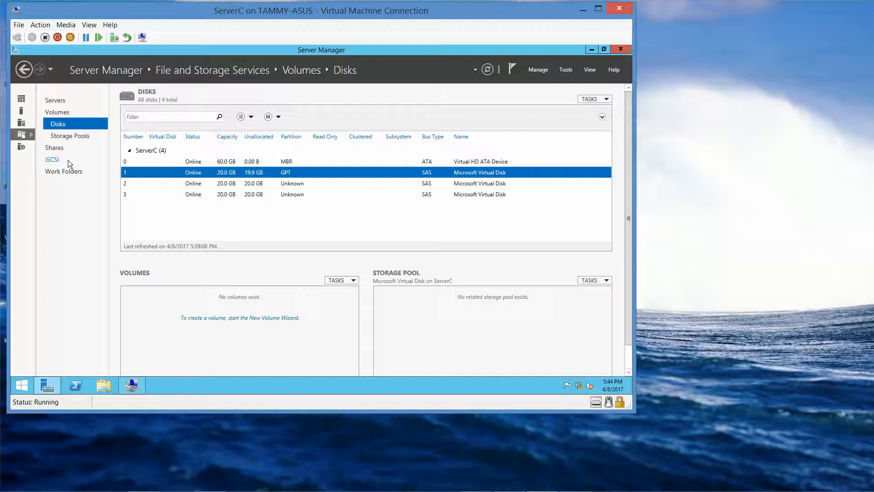
left_click(61, 116)
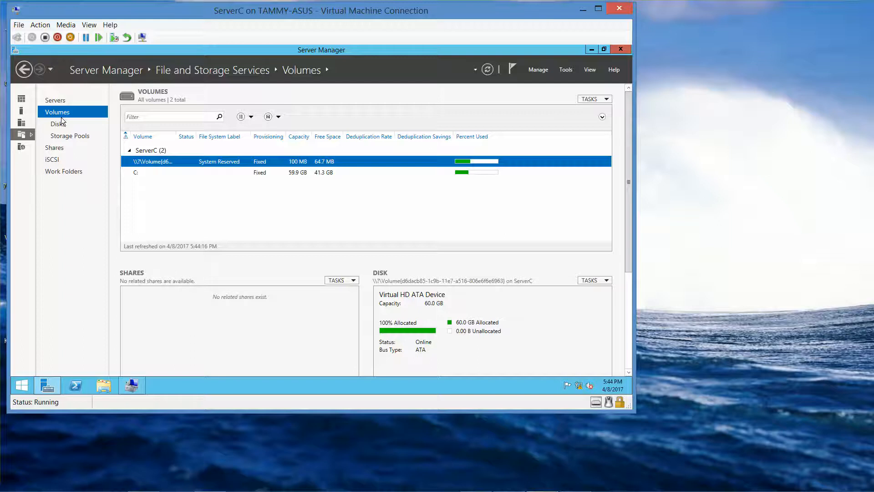
left_click(606, 100)
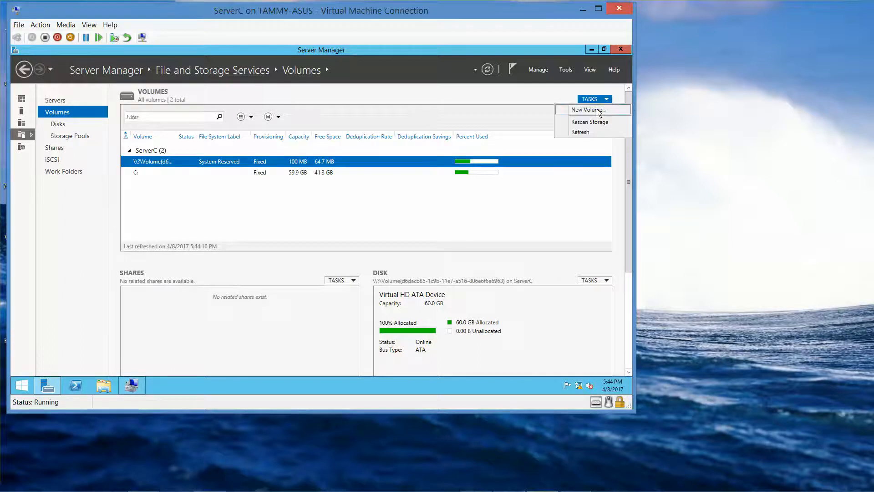
left_click(588, 110)
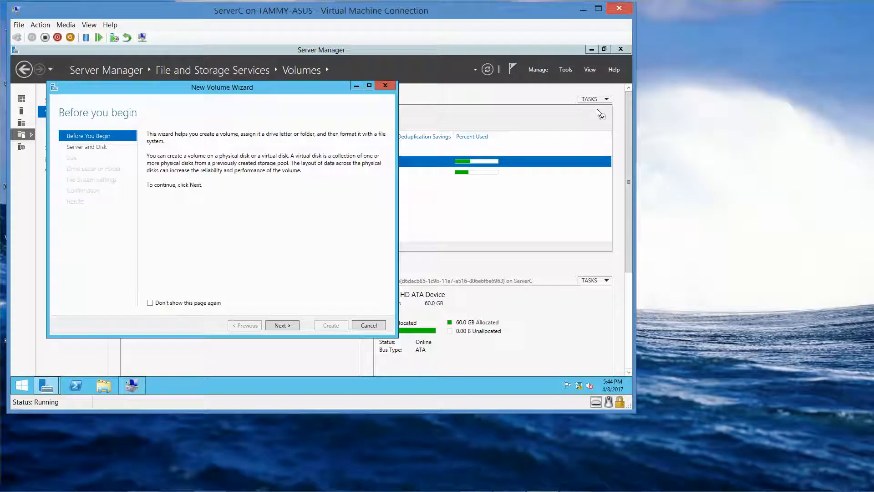
left_click(282, 324)
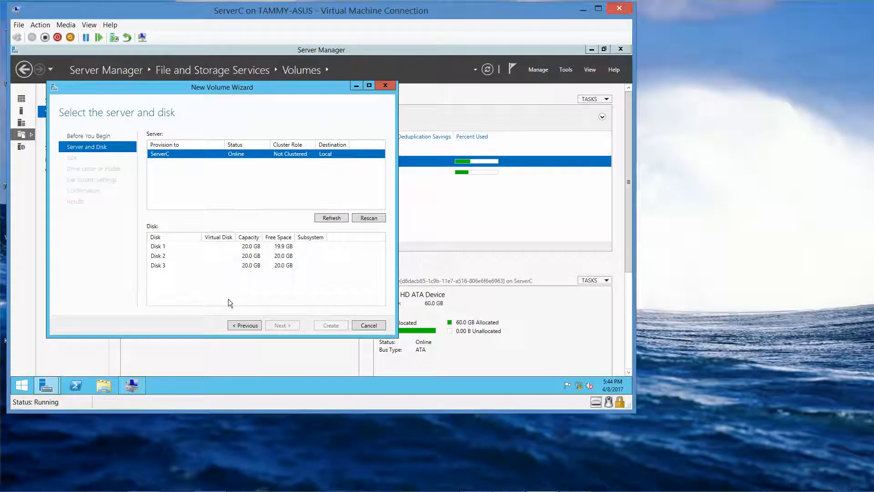
left_click(162, 247)
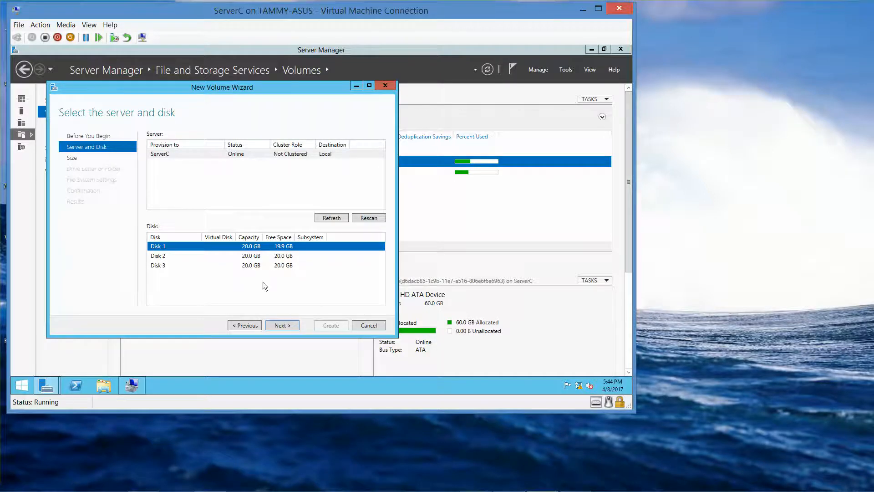
left_click(286, 323)
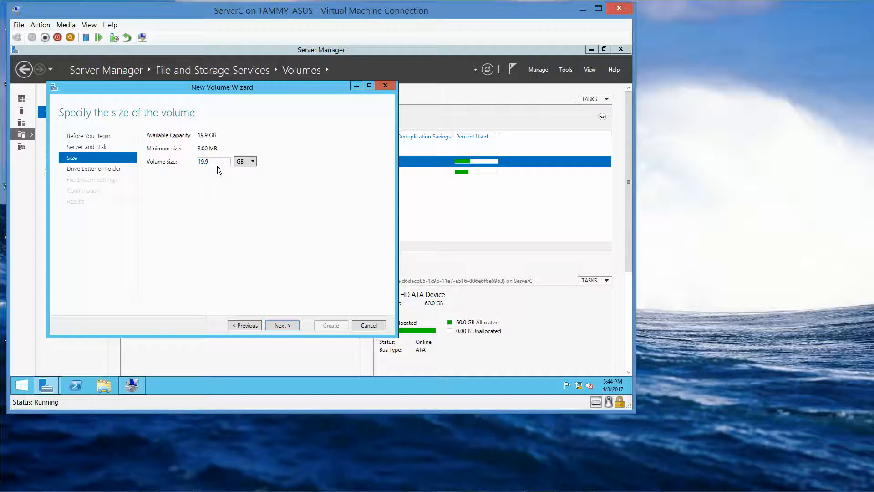
key("BackSpace")
key("BackSpace")
key("BackSpace")
key("BackSpace")
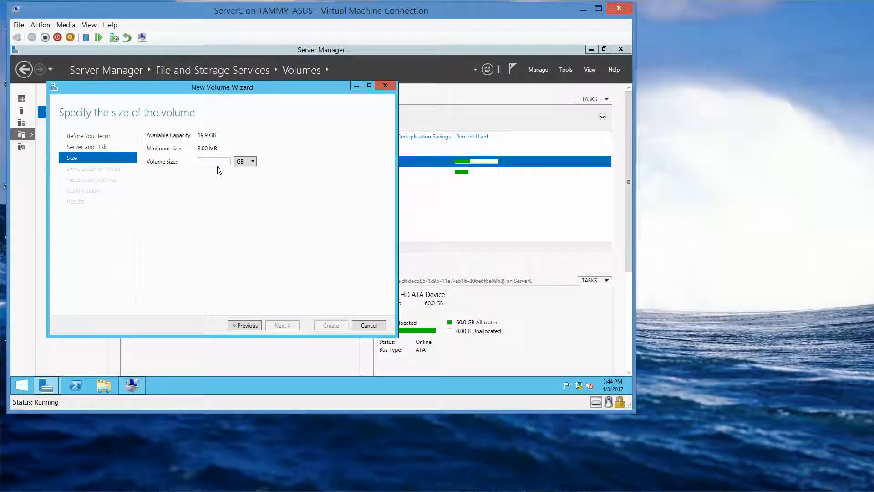
type("10")
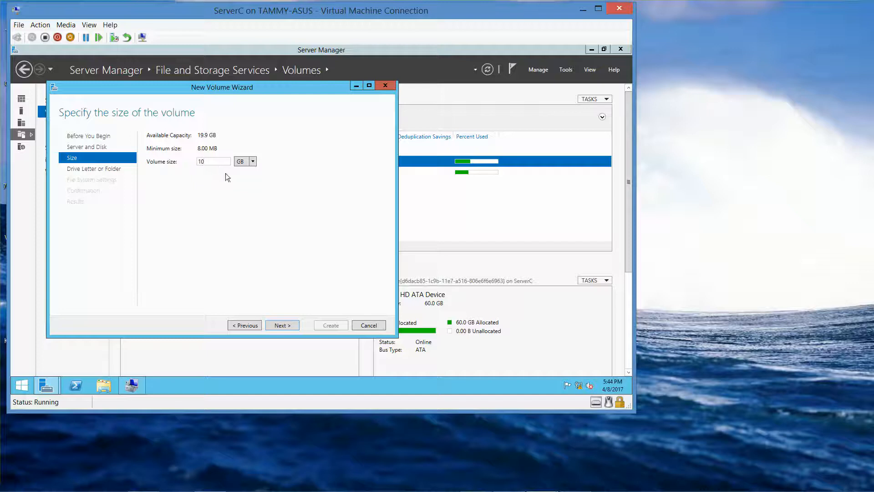
Keep drive letter E and NTFS defaults, create the 10 GB volume, and close the wizard
left_click(283, 326)
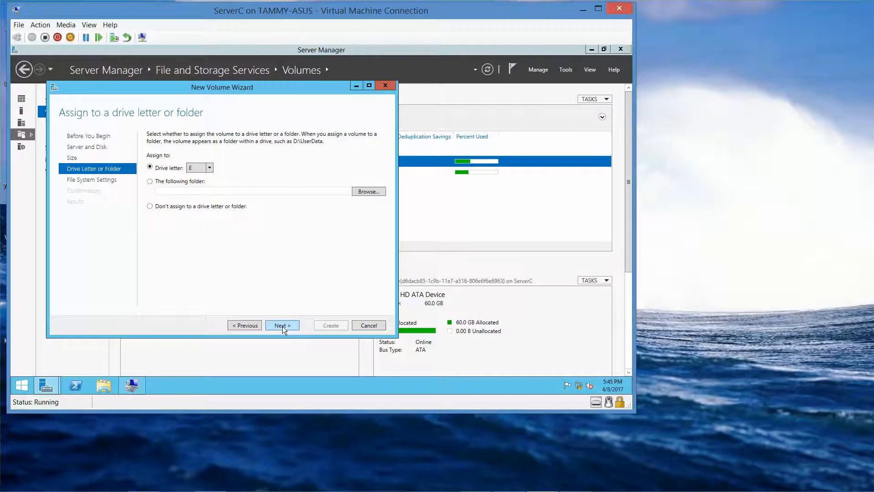
left_click(282, 326)
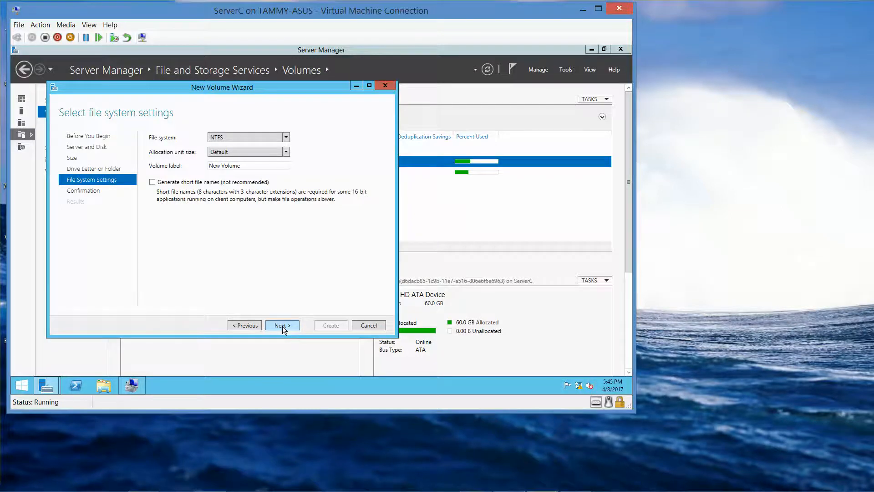
left_click(282, 326)
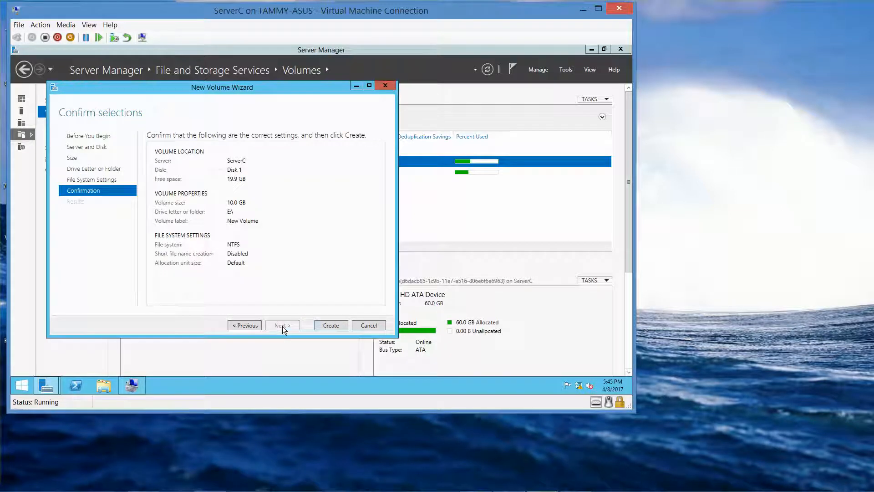
left_click(331, 326)
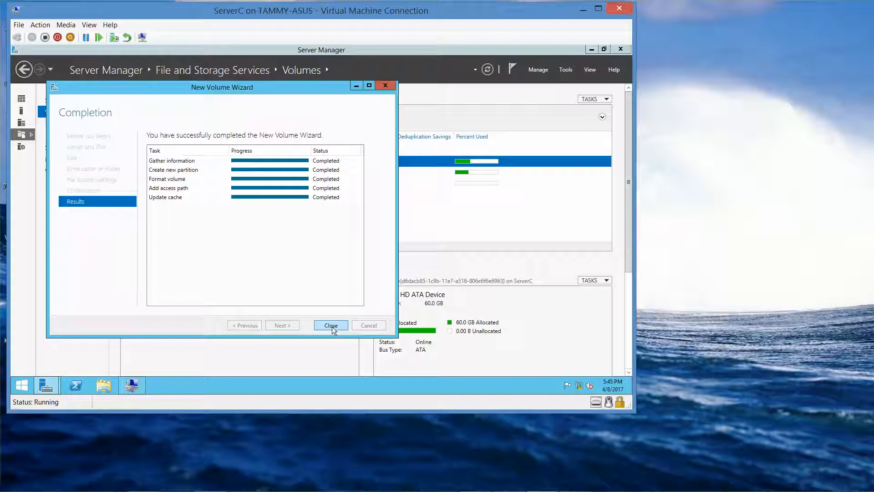
left_click(332, 326)
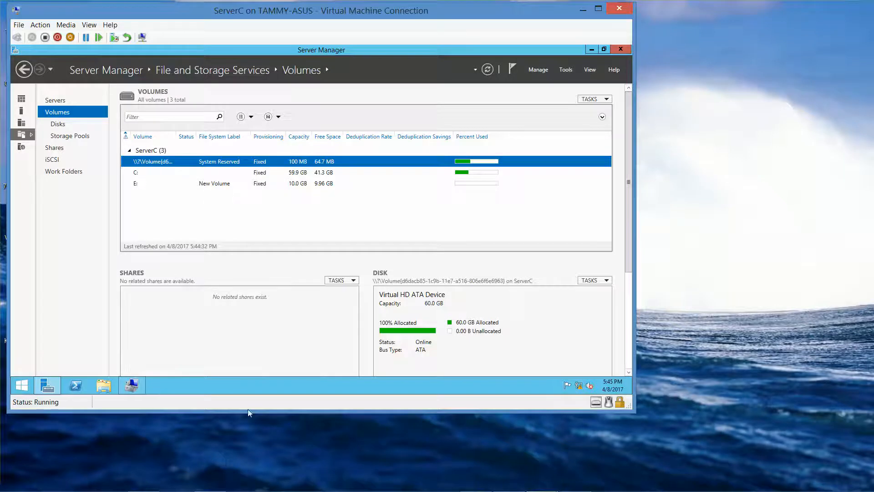
Create a 10000 MB simple volume on Disk 2's unallocated space with letter F and NTFS
left_click(133, 379)
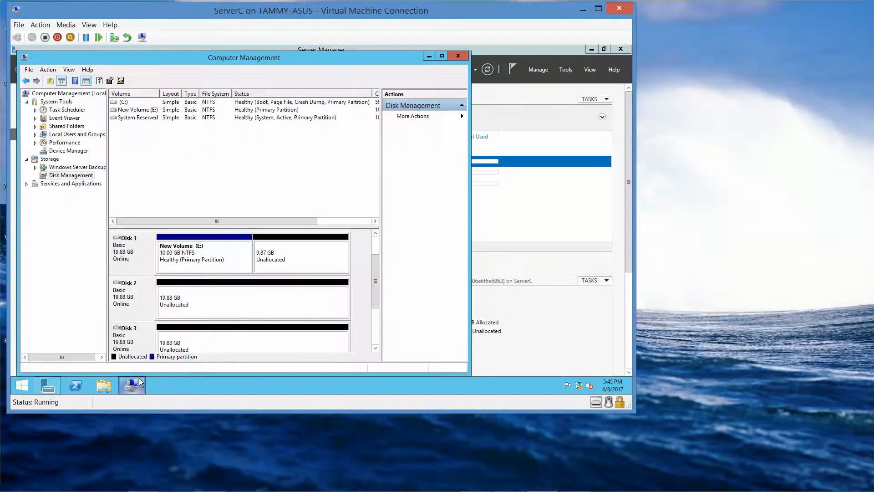
right_click(249, 304)
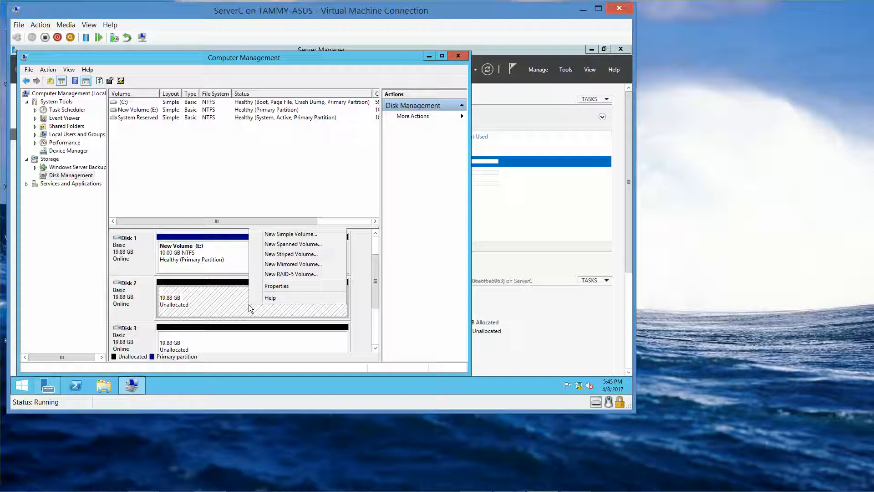
left_click(274, 236)
left_click(287, 265)
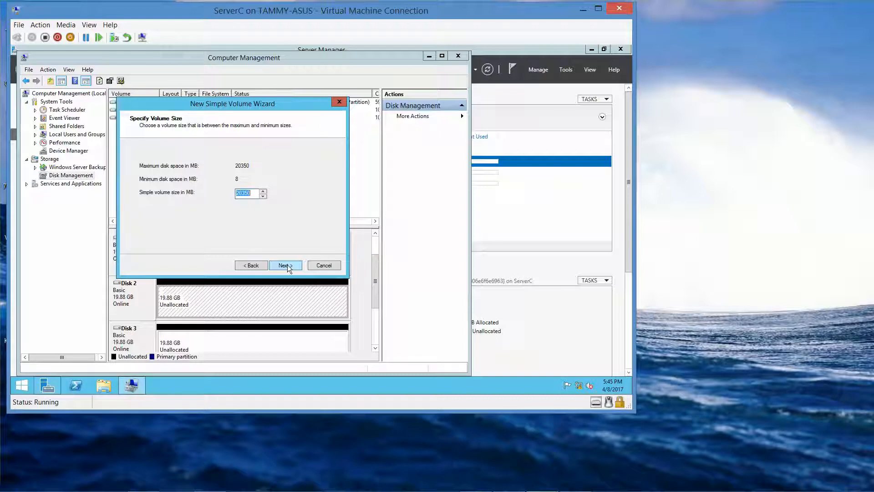
type("10000")
left_click(282, 264)
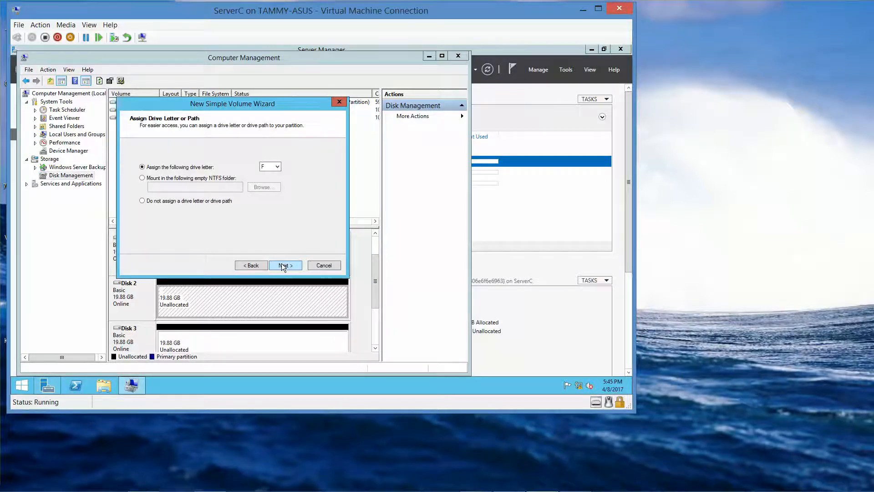
left_click(282, 264)
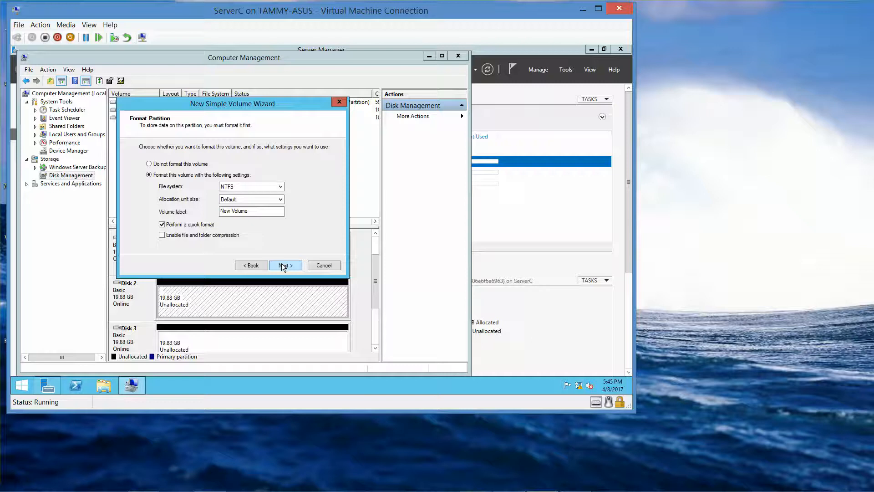
left_click(281, 264)
left_click(284, 265)
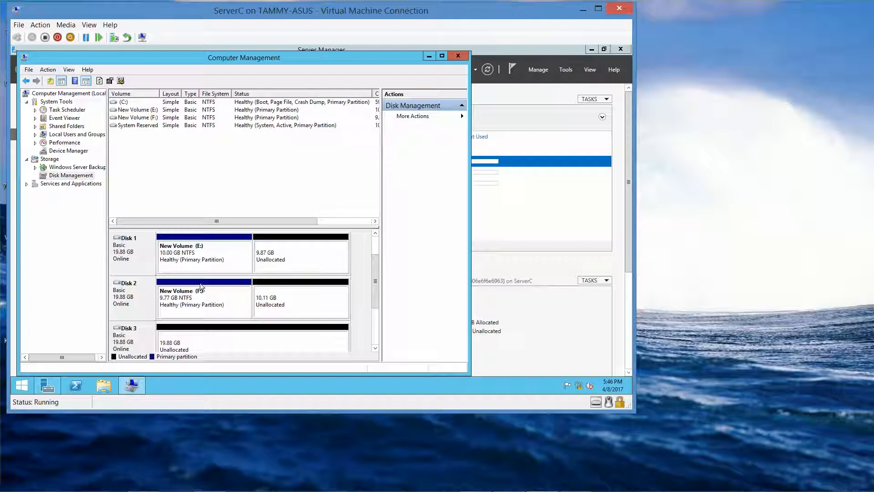
Open an administrator PowerShell, set its font size to 28, and type diskpart
left_click(73, 386)
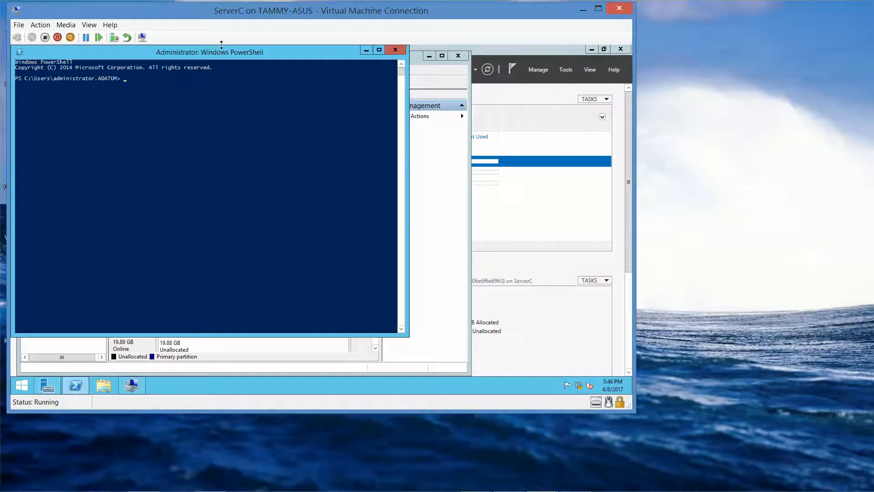
right_click(226, 54)
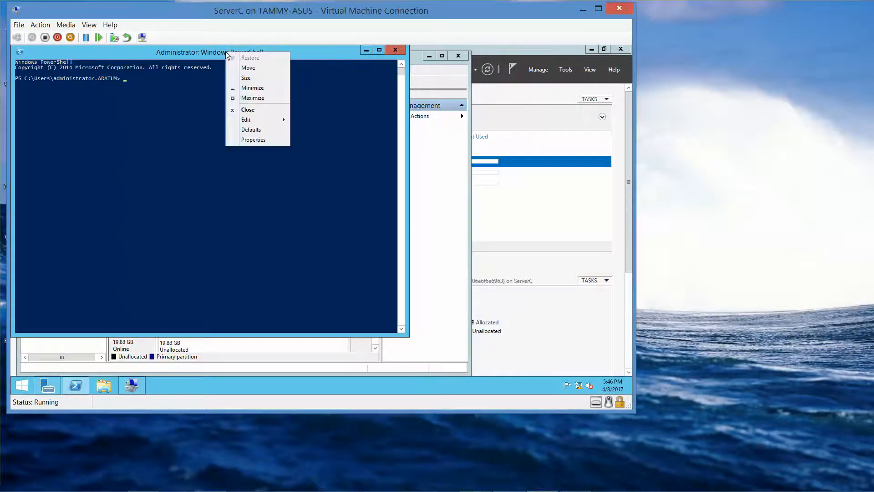
left_click(253, 140)
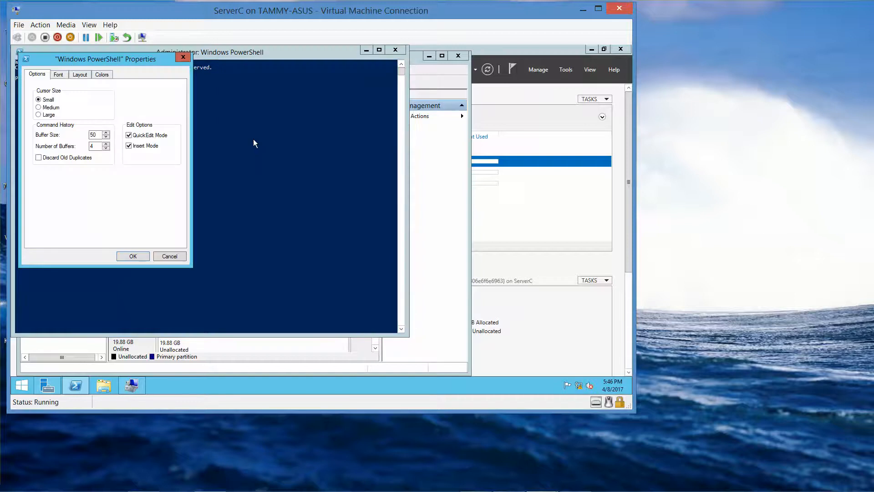
left_click(60, 75)
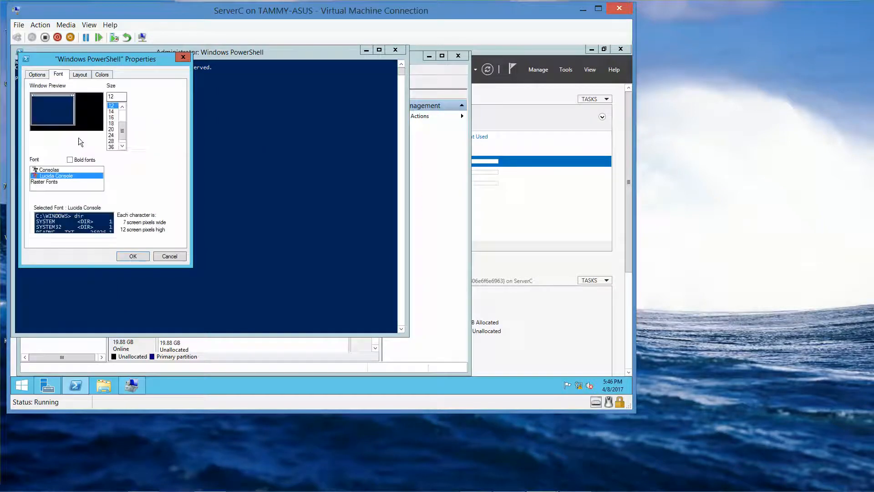
left_click(112, 142)
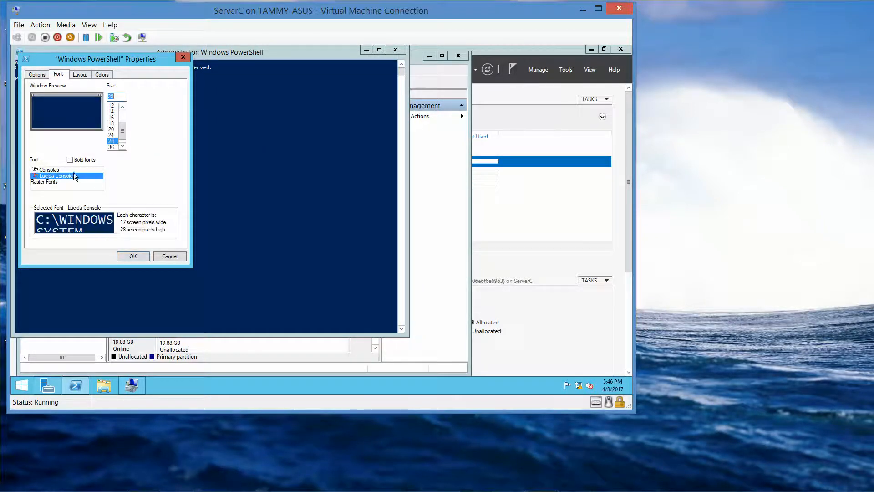
left_click(132, 256)
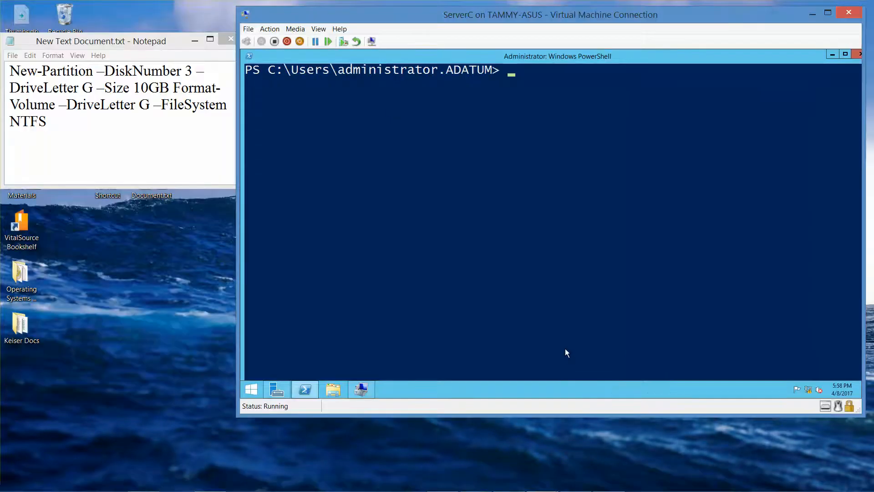
type("diskpart")
Start DiskPart and run list disk to show the server's disks
key("Return")
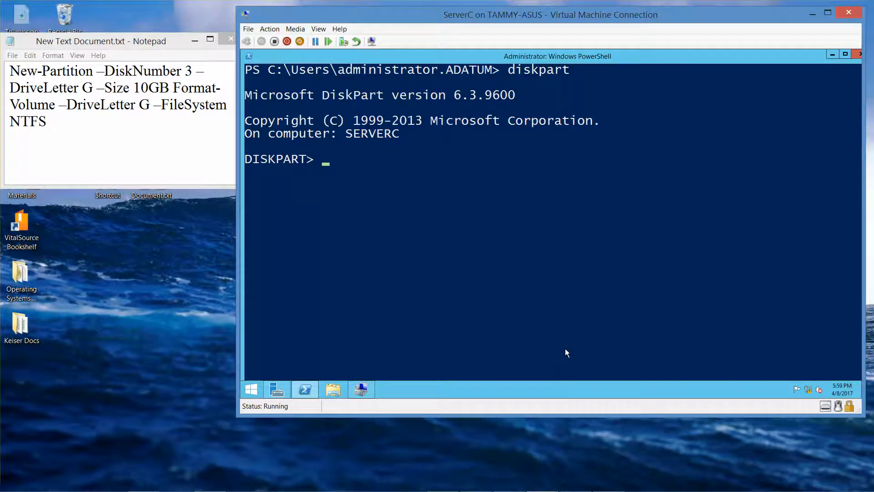
type("list disk")
key("Return")
Run select disk 3, then exit DiskPart
type("sle")
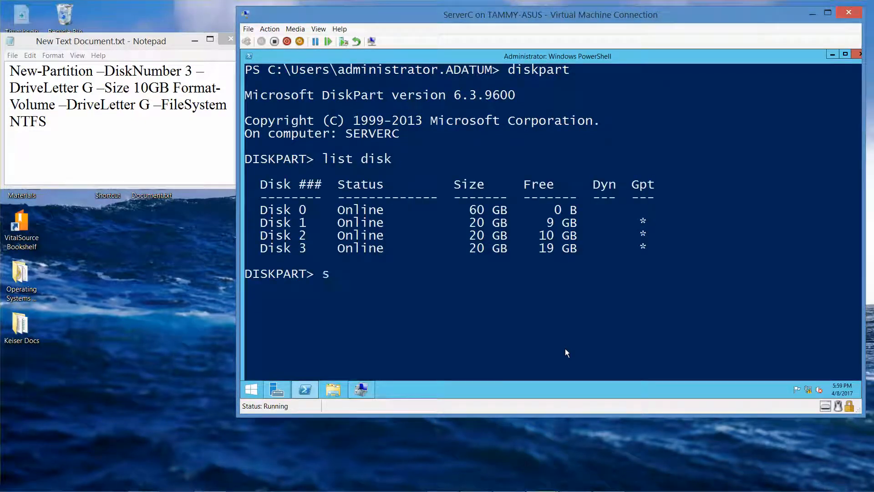
key("BackSpace")
key("BackSpace")
type("elect disk 3")
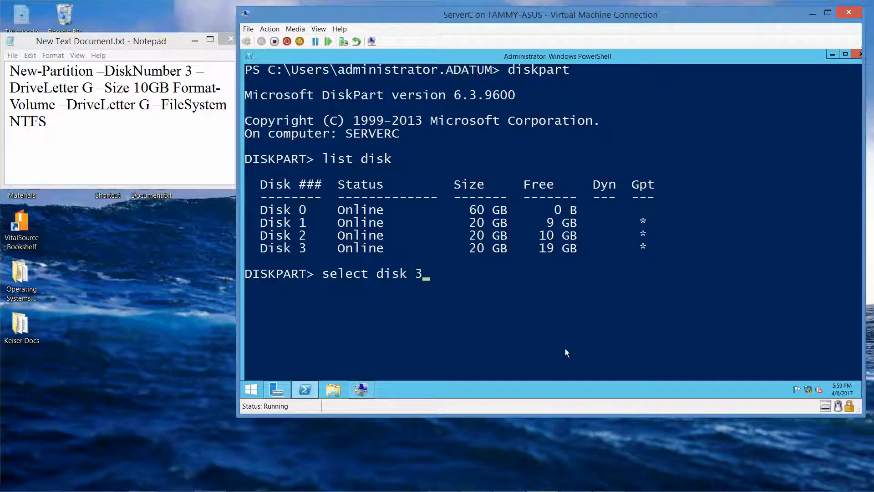
key("Return")
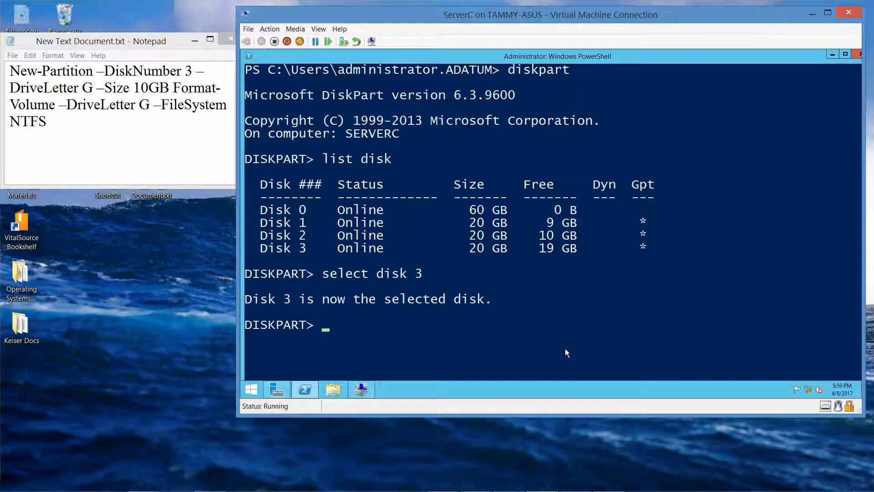
mouse_move(524, 489)
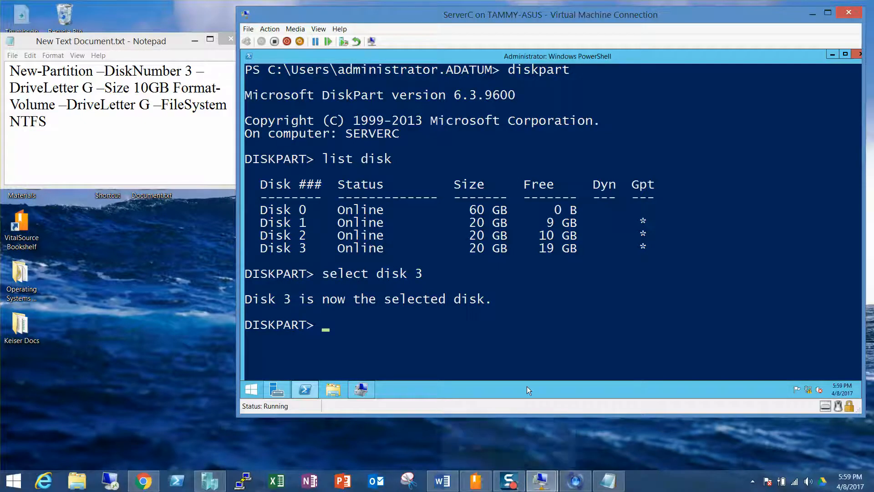
type("exit")
key("Return")
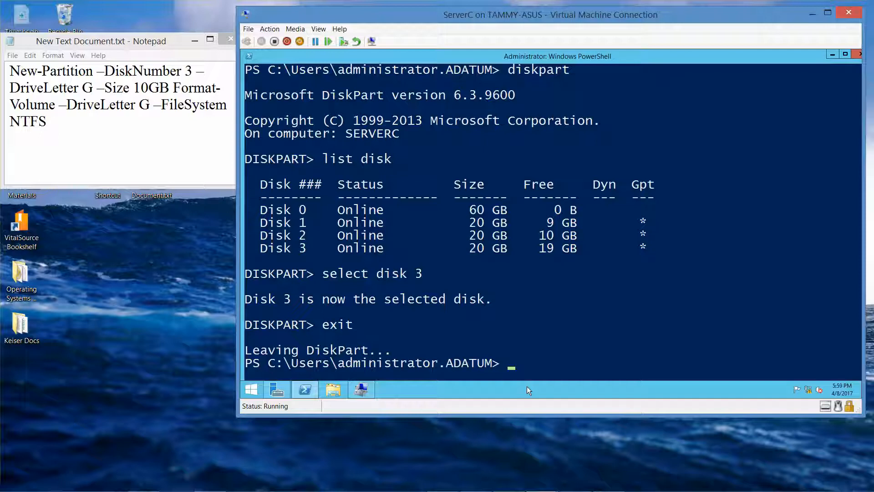
Clear the console and run disk to list the four disks
type("clear")
key("Return")
type("disk")
key("Return")
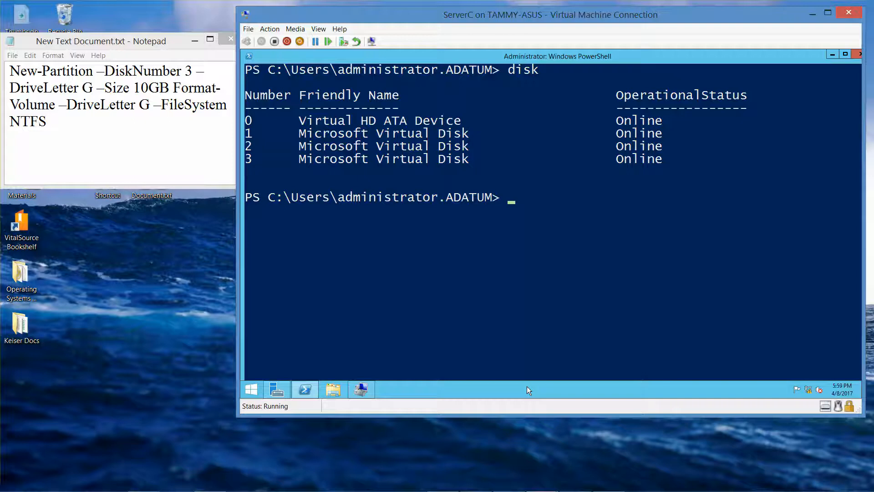
Try select disk 3 at the PowerShell prompt, then clear the resulting error
type("select disk 3")
key("Return")
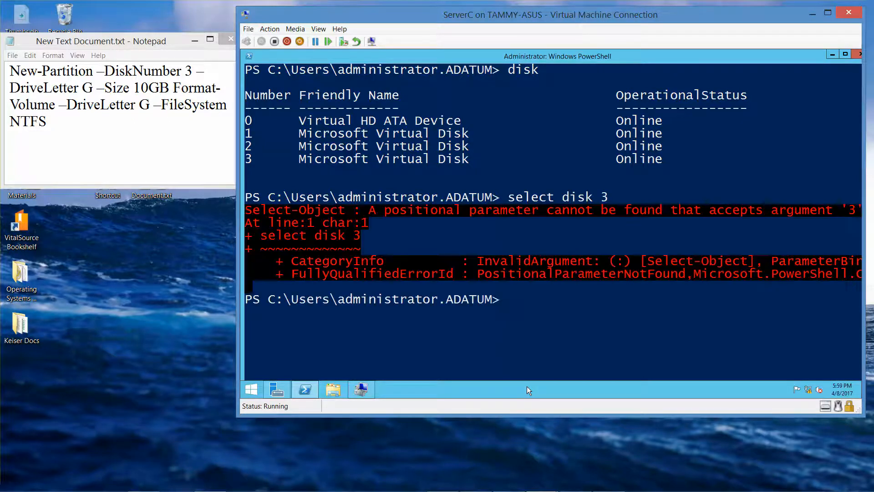
type("clear")
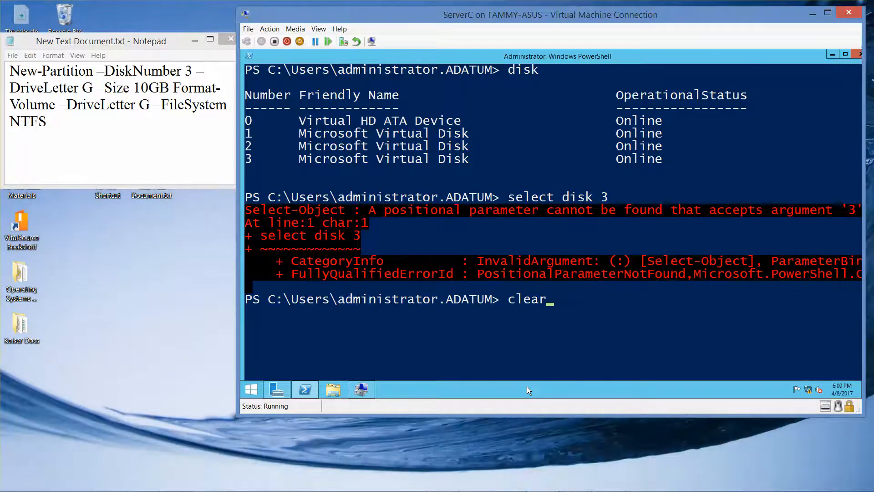
key("Return")
Restart DiskPart and enter New-Partition for a 10GB NTFS G: partition on Disk 3, which DiskPart rejects
type("diskpa")
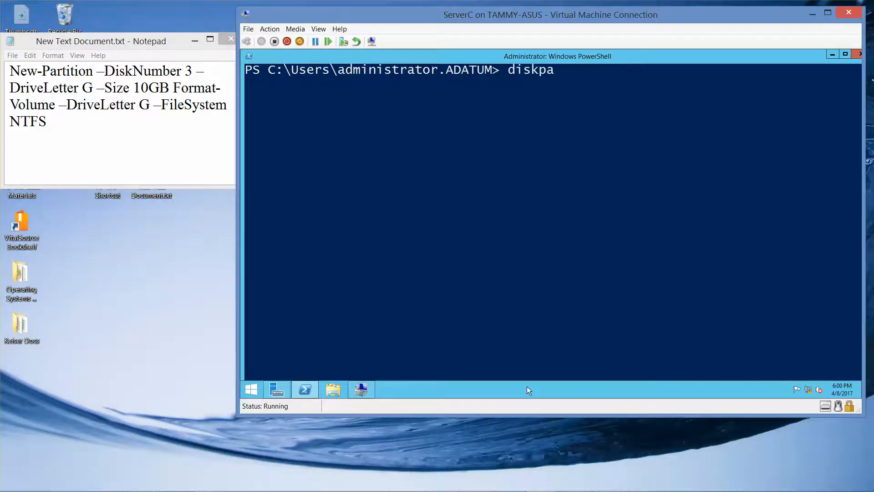
type("rt")
key("Return")
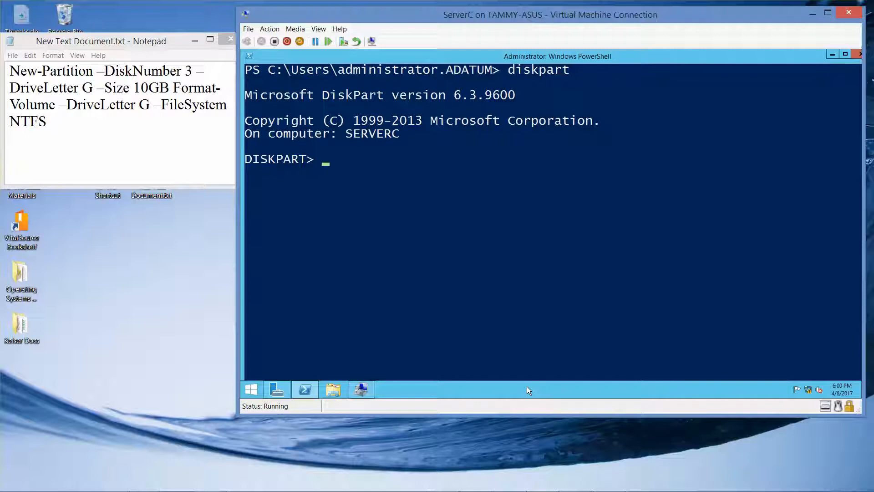
type("new-partiti")
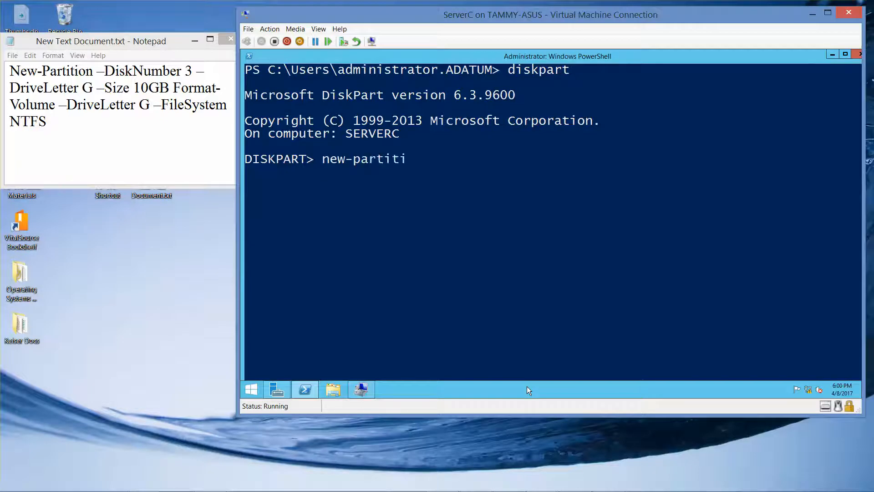
type("on -disknumb")
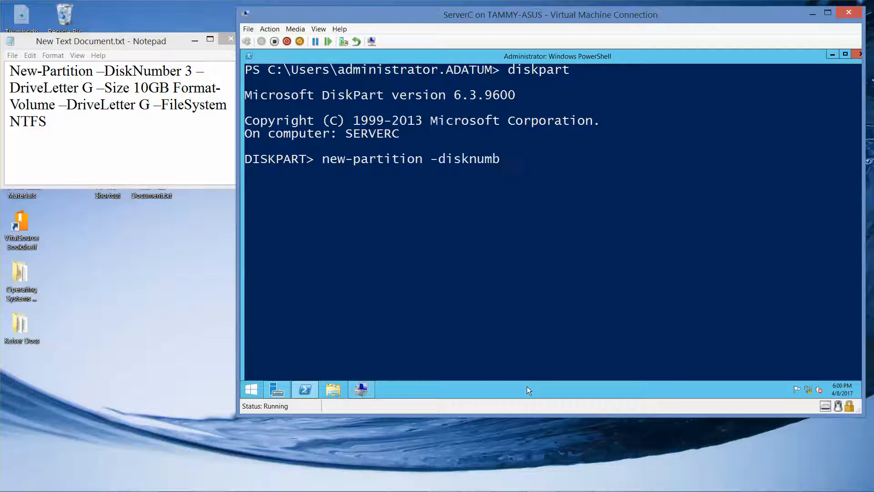
type("er")
key("BackSpace")
key("BackSpace")
key("BackSpace")
key("BackSpace")
key("BackSpace")
key("BackSpace")
key("BackSpace")
key("BackSpace")
key("BackSpace")
key("BackSpace")
type("DiskNumber 3 -DriverLetter G")
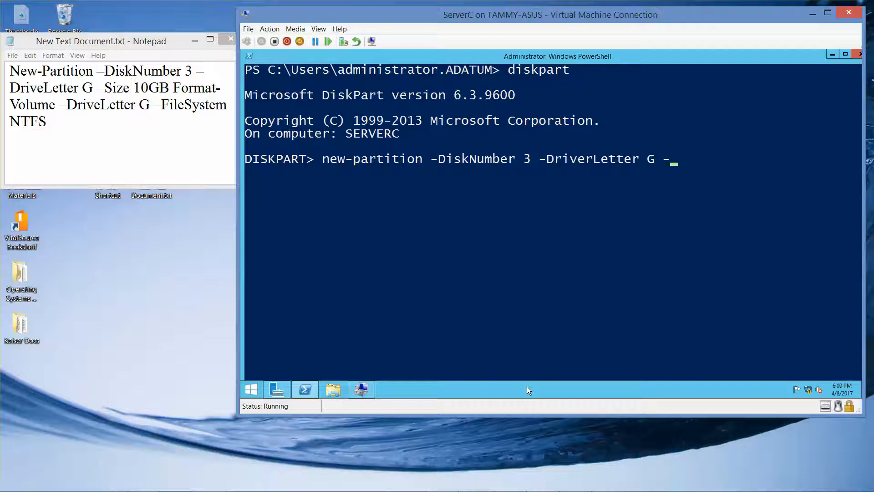
type("-Size 10GB")
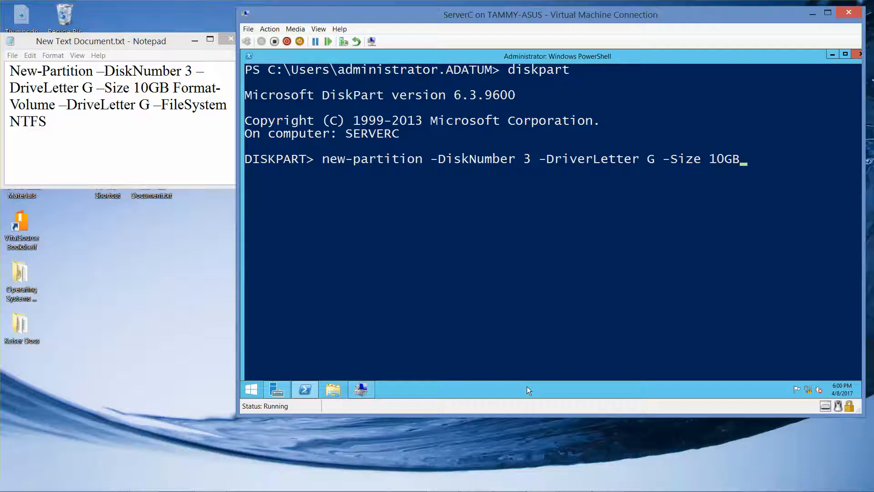
type("-")
type("FileSystem NTFS")
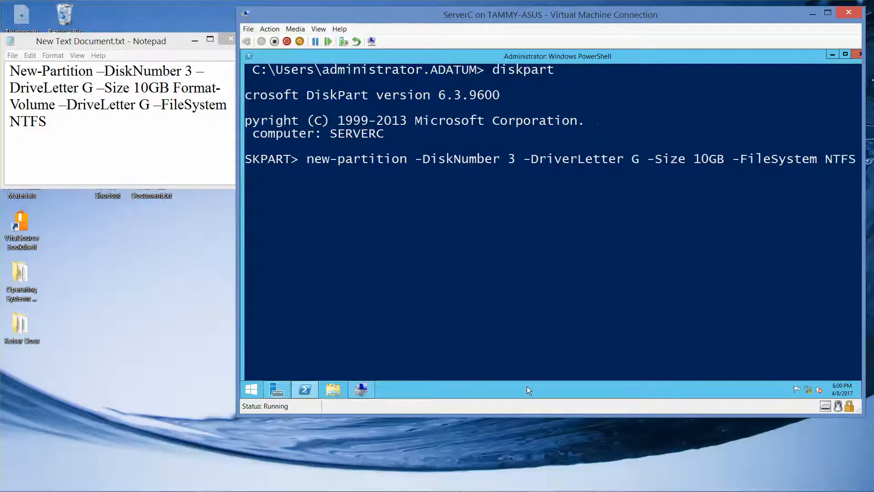
key("Return")
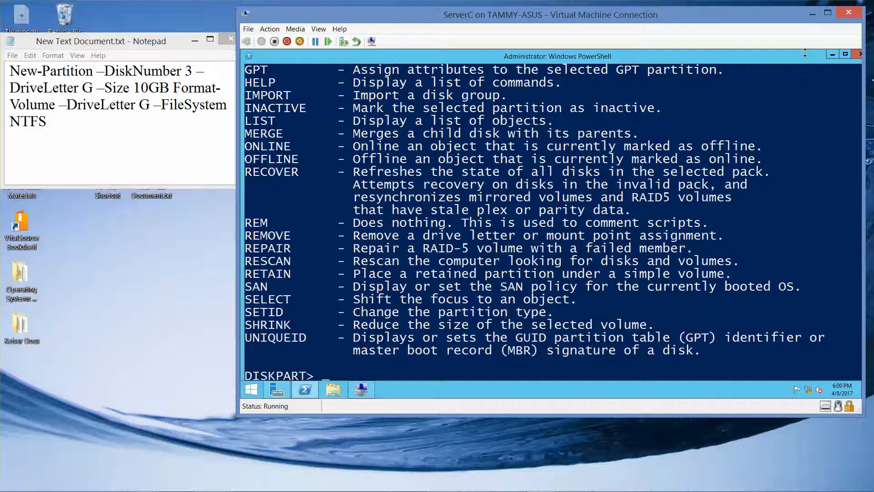
mouse_move(708, 489)
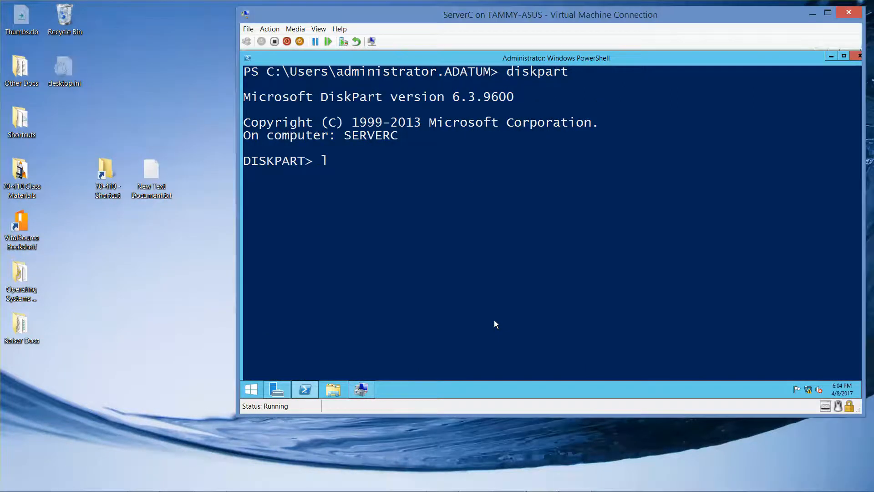
type("ist disks")
key("Return")
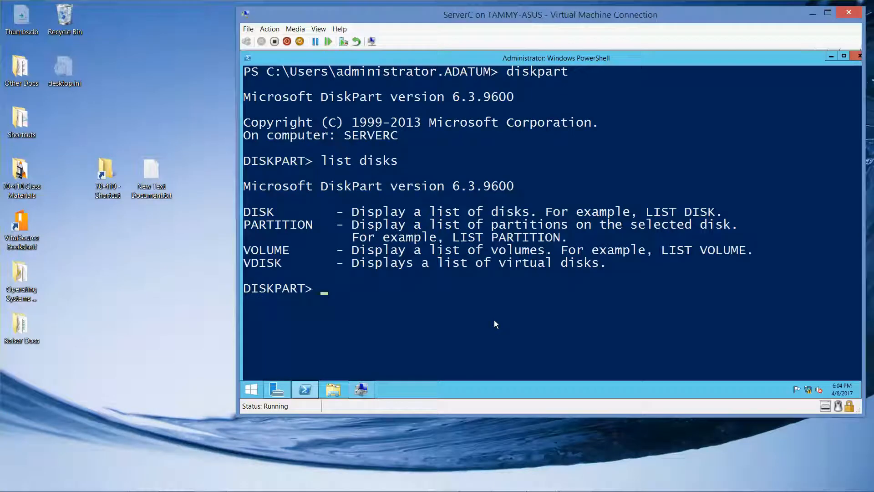
type("list disk")
key("Return")
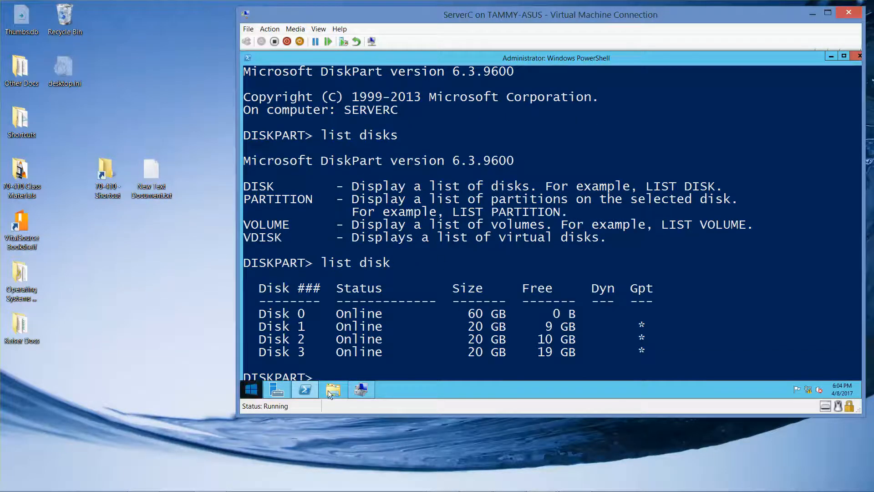
type("sele")
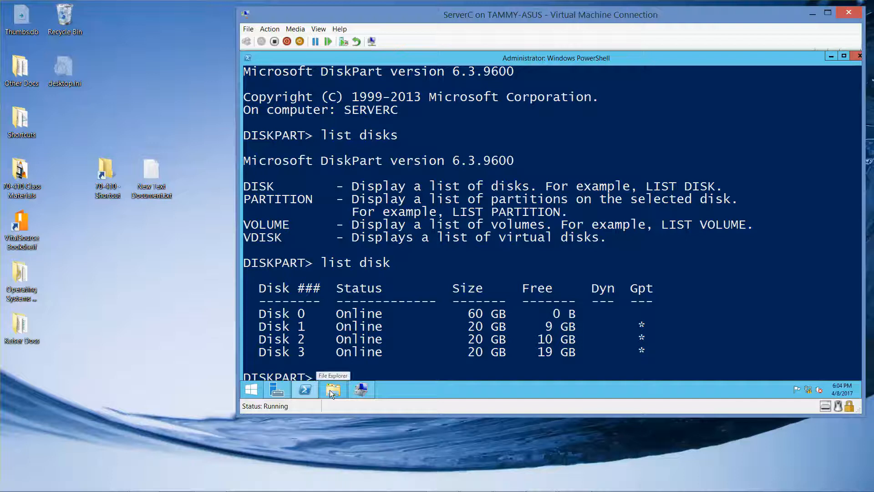
type("ct")
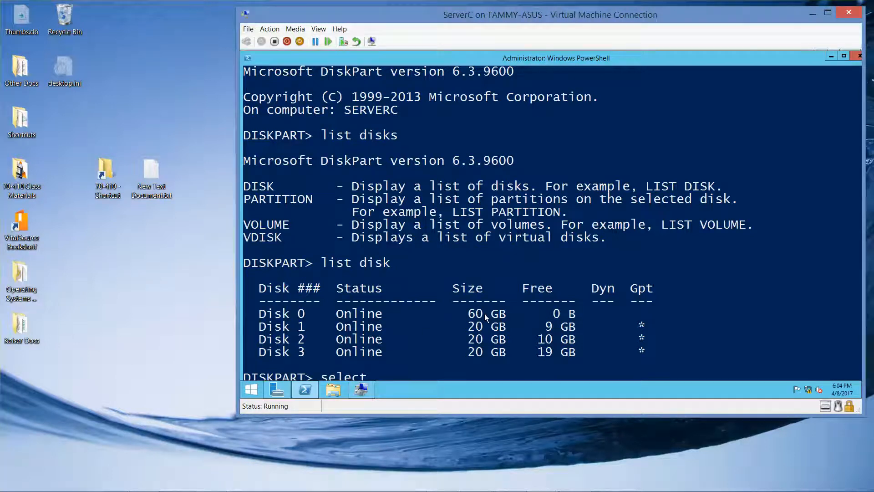
type(" disk 3")
key("Return")
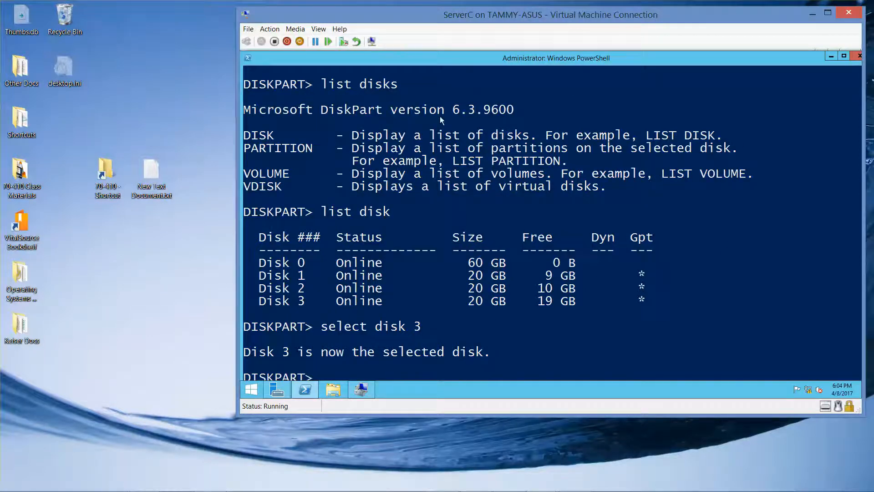
left_click_drag(240, 149, 269, 149)
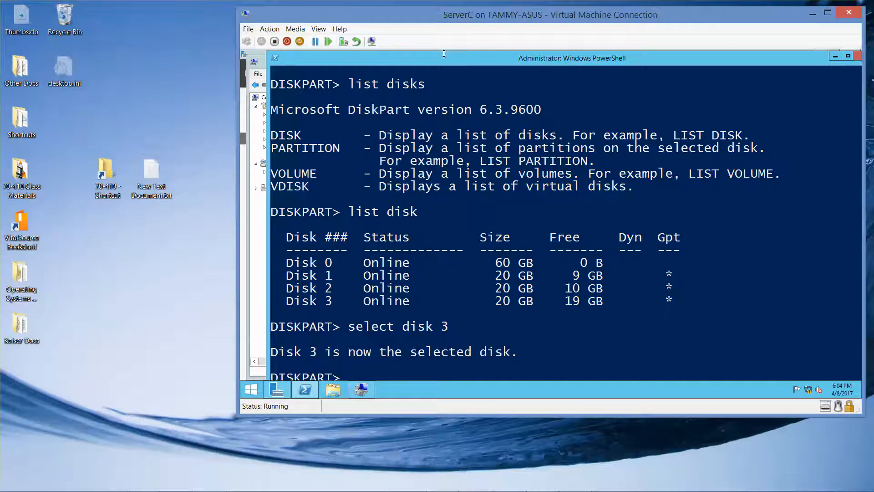
left_click_drag(450, 57, 443, 79)
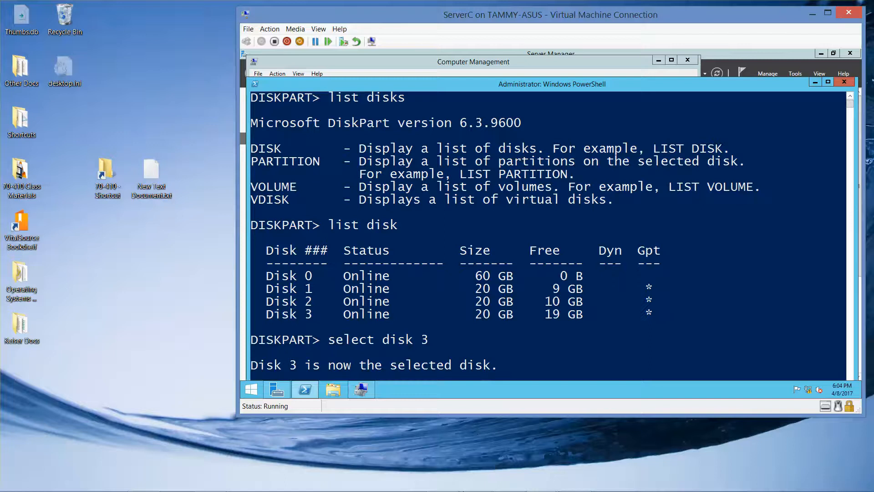
left_click(509, 480)
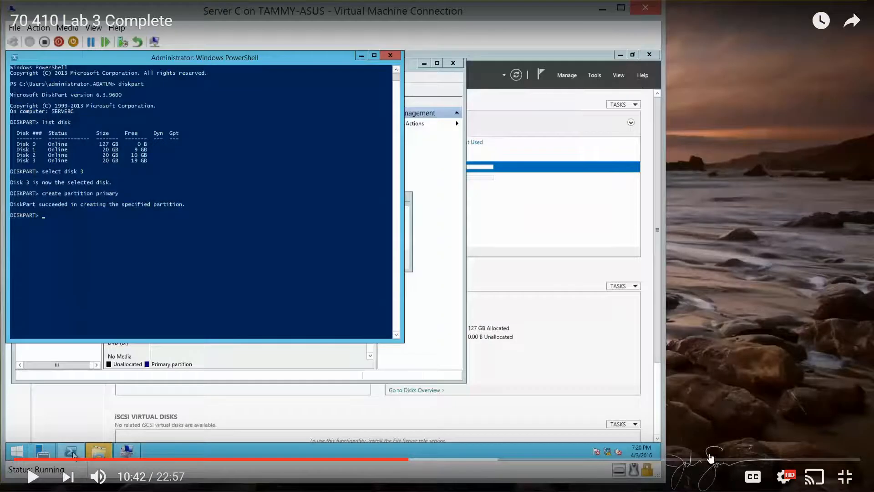
left_click(845, 477)
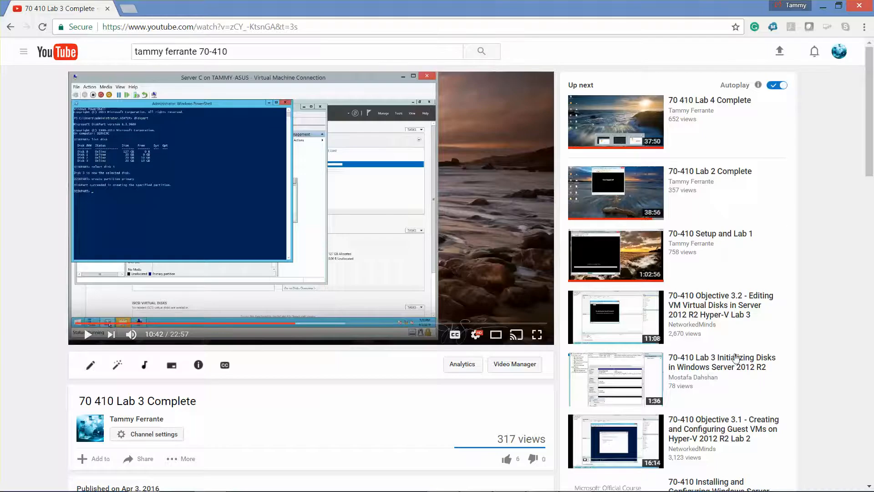
left_click(822, 6)
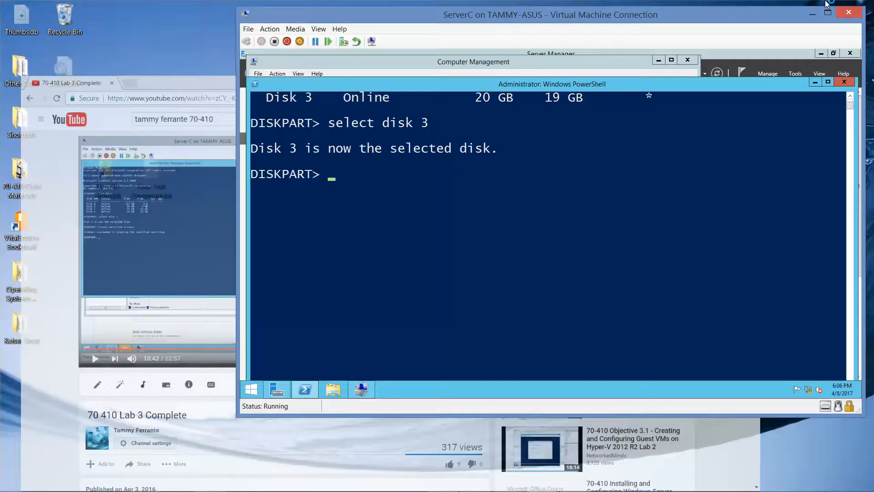
Create a primary partition on Disk 3 and quick-format it NTFS labelled 'simple Volume 3'
type("creat")
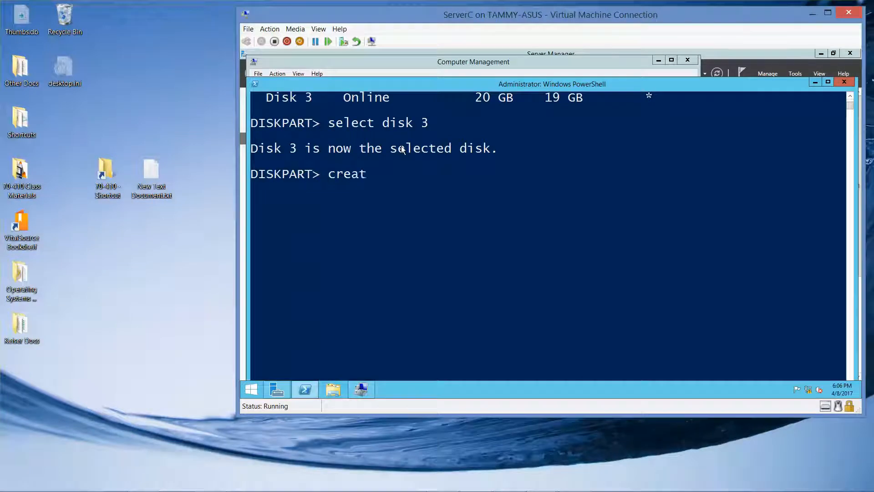
type("e partition primary")
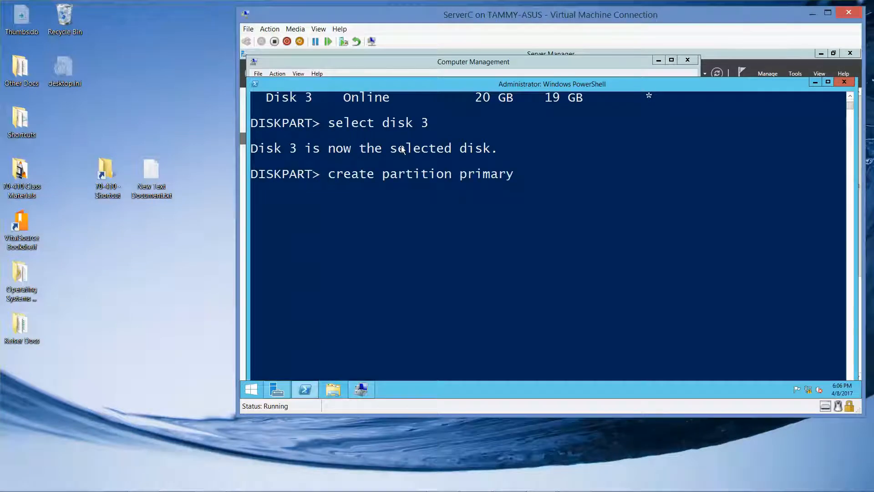
key("Return")
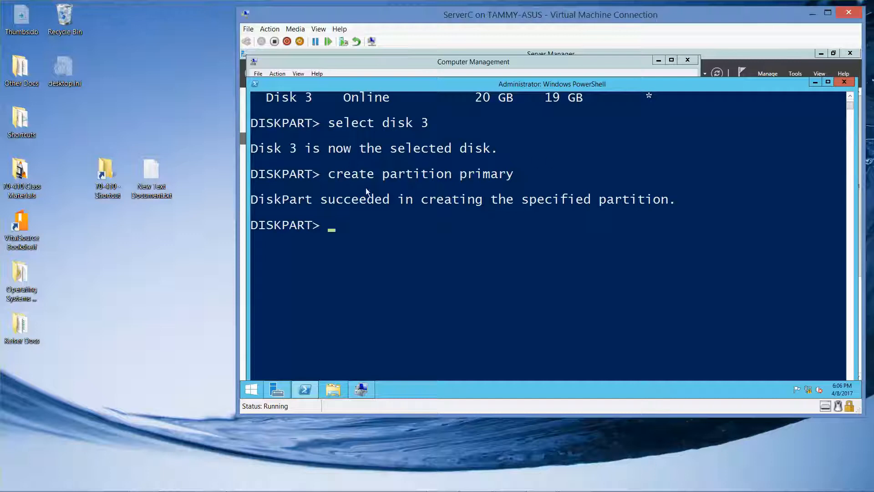
mouse_move(605, 487)
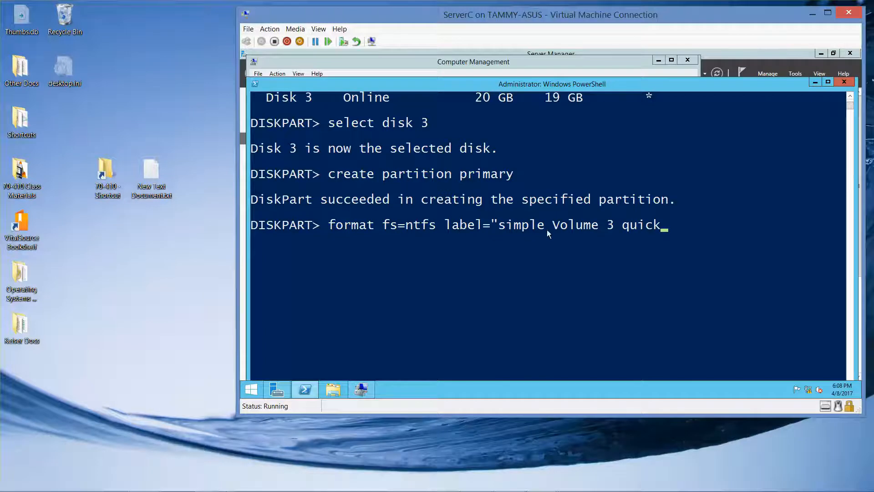
left_click(615, 225)
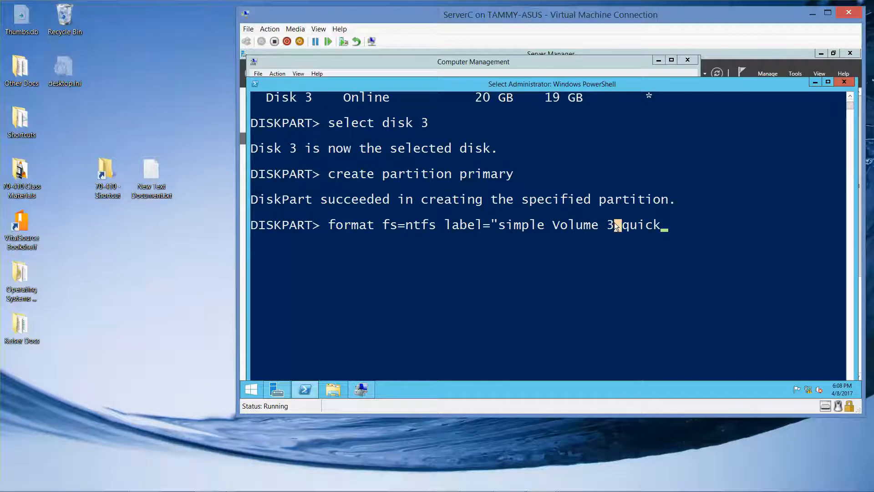
key("Escape")
key("Left")
key("Left")
key("Left")
key("Left")
key("Left")
key("Left")
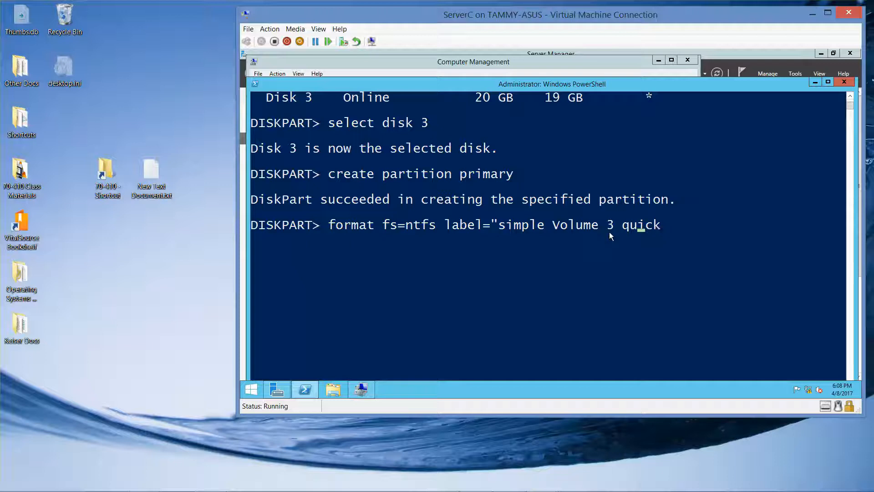
type("\"")
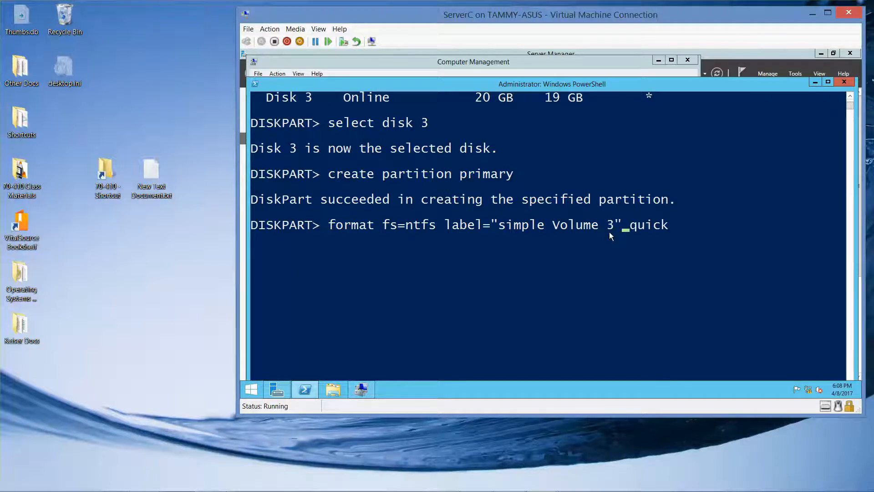
key("Right")
key("Right")
key("Right")
key("Right")
key("Right")
key("Right")
key("Return")
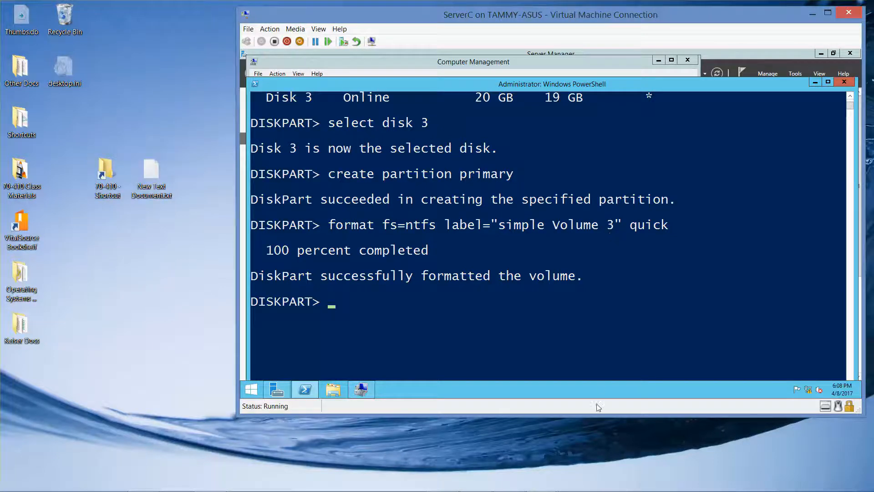
Exit DiskPart back to the PowerShell prompt
mouse_move(563, 488)
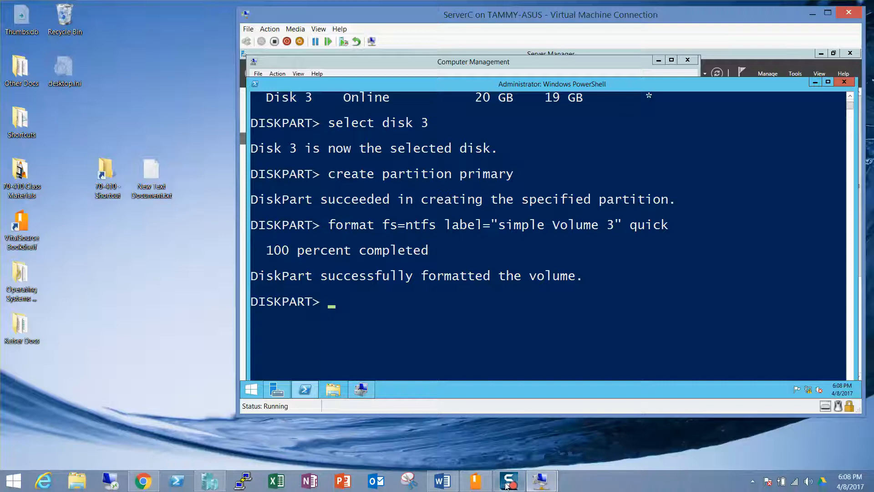
type("exit")
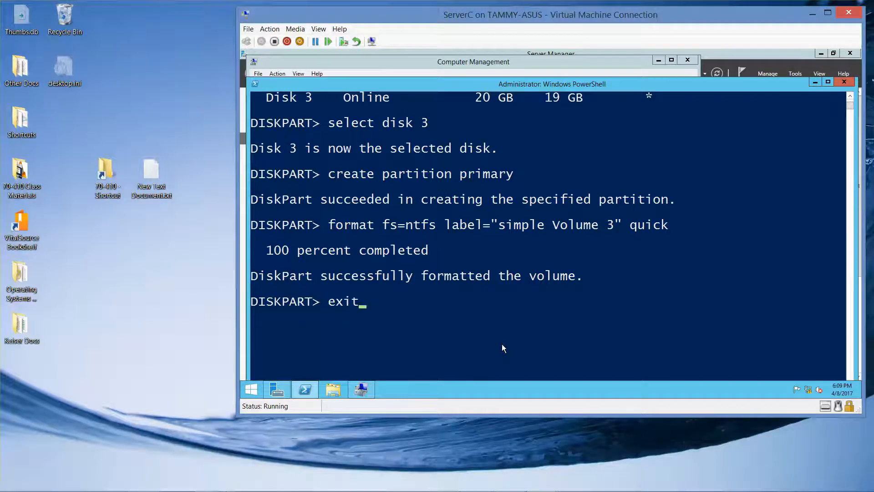
key("Return")
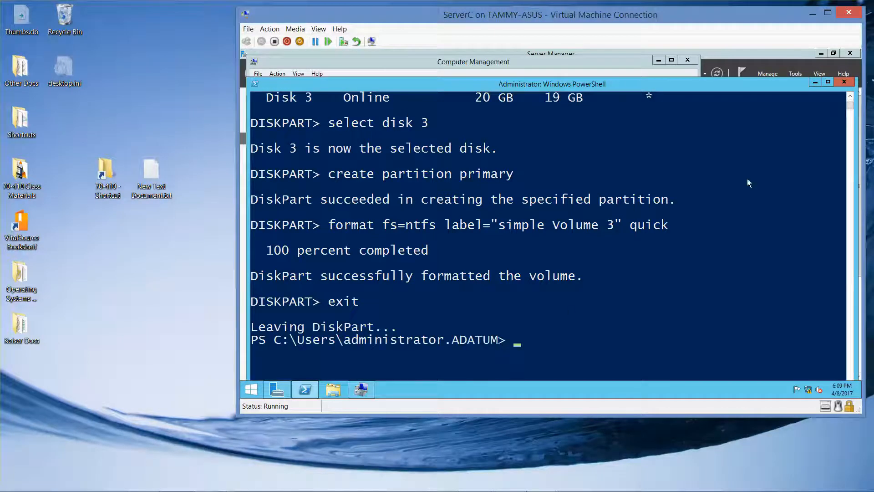
Close PowerShell, add drive letter G to simple Volume 3 in Disk Management, and close Computer Management
left_click(845, 82)
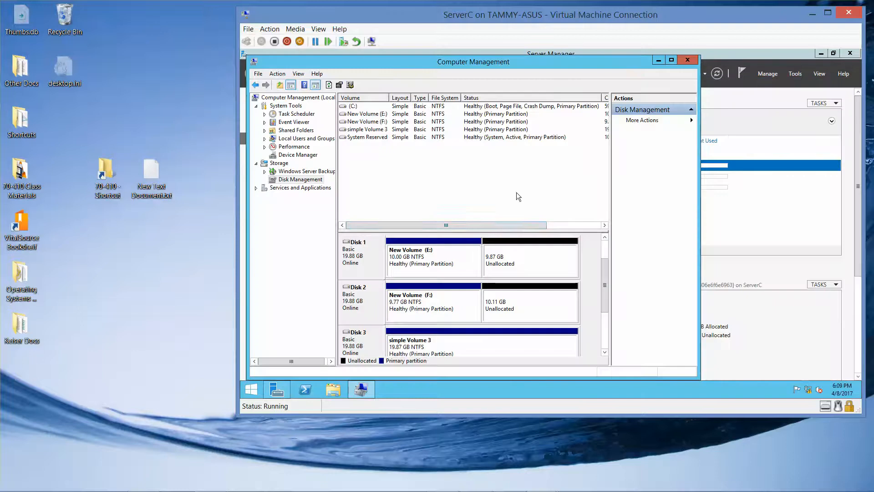
left_click(471, 340)
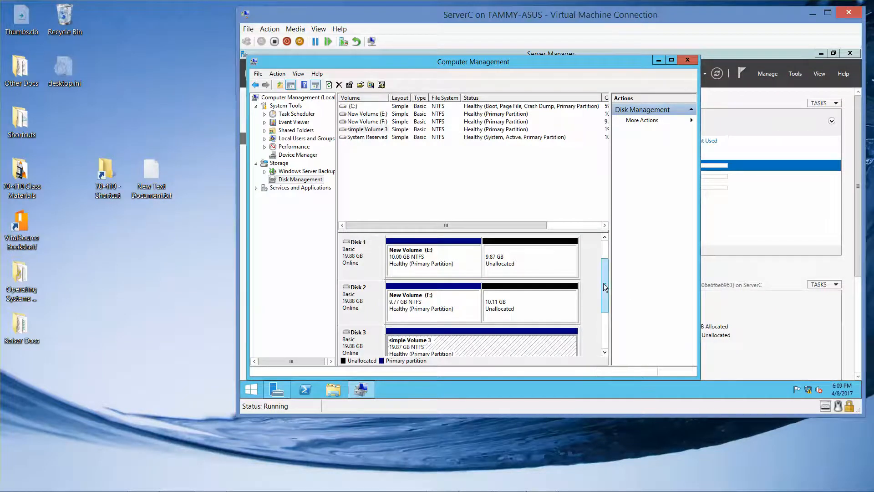
left_click_drag(603, 284, 604, 298)
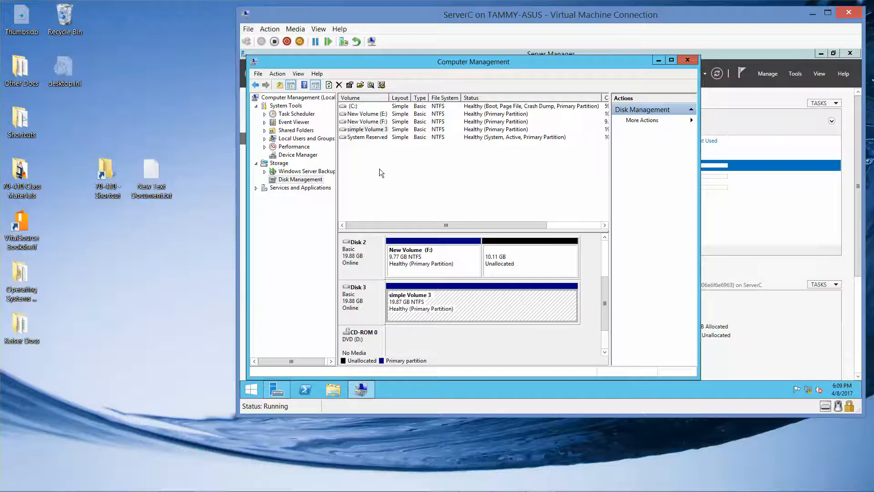
right_click(373, 132)
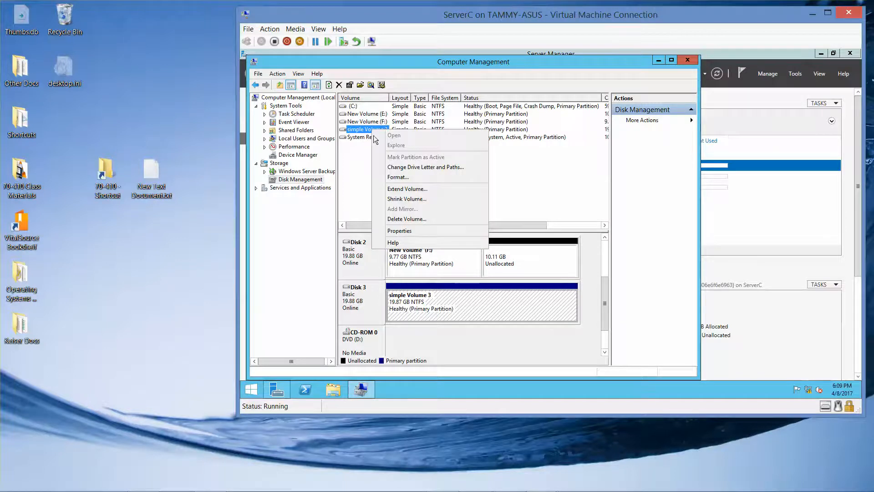
left_click(398, 165)
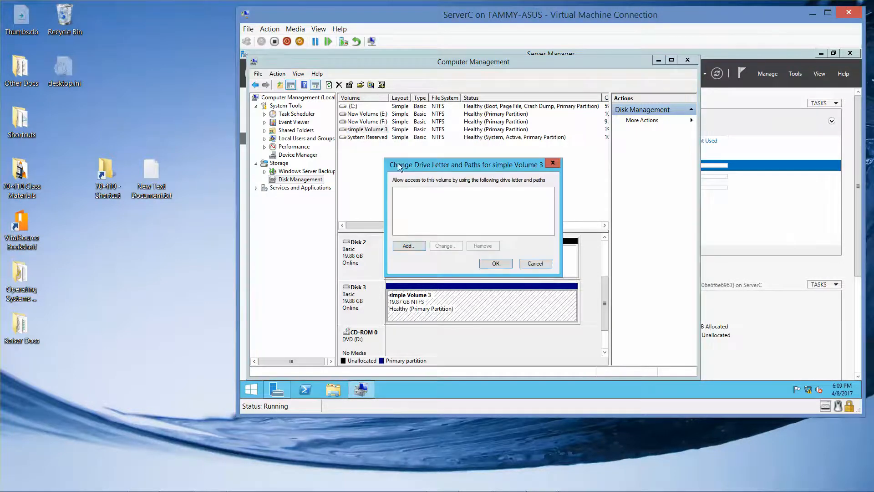
left_click(409, 245)
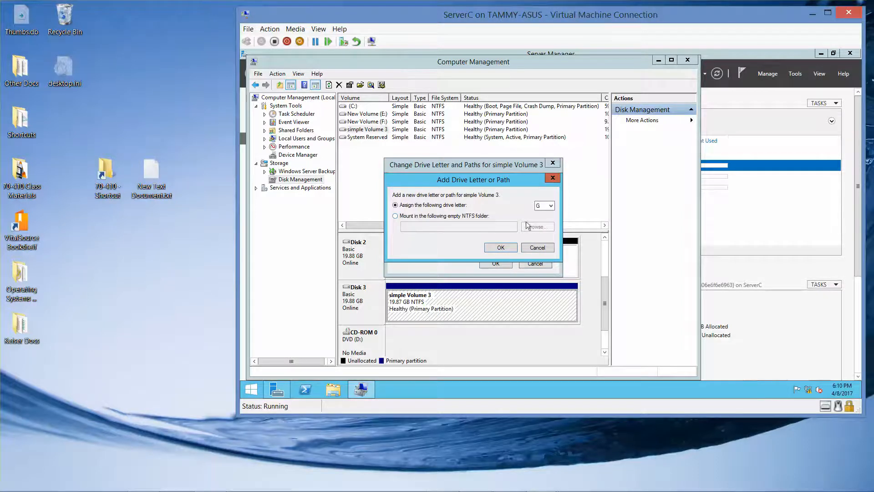
left_click(502, 247)
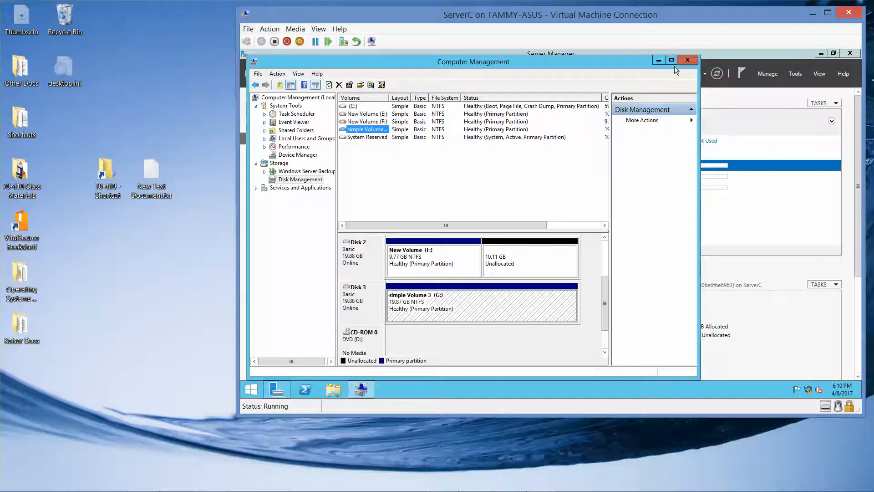
left_click(687, 60)
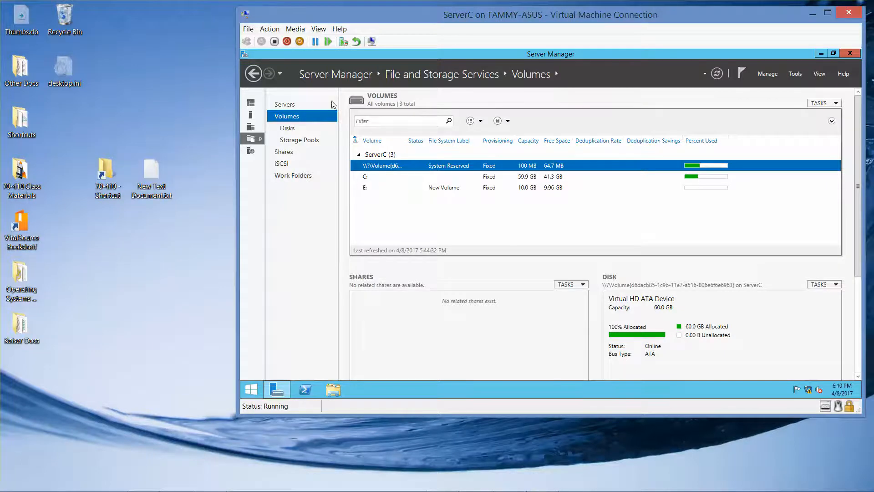
Go from the Dashboard to File and Storage Services > Storage Pools and show its TASKS menu
left_click(248, 104)
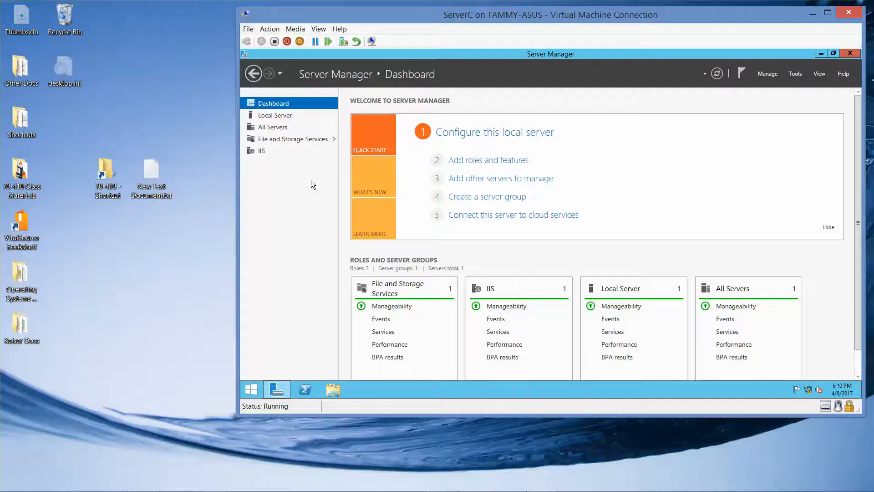
left_click(285, 140)
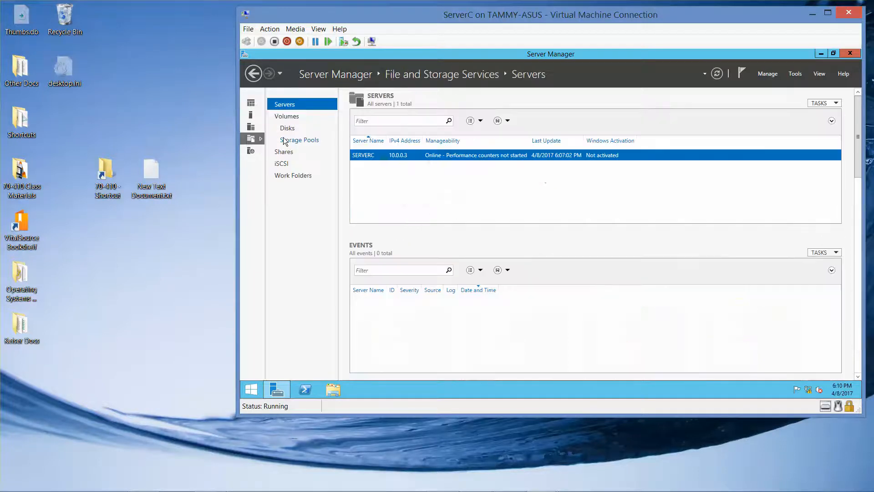
left_click(295, 140)
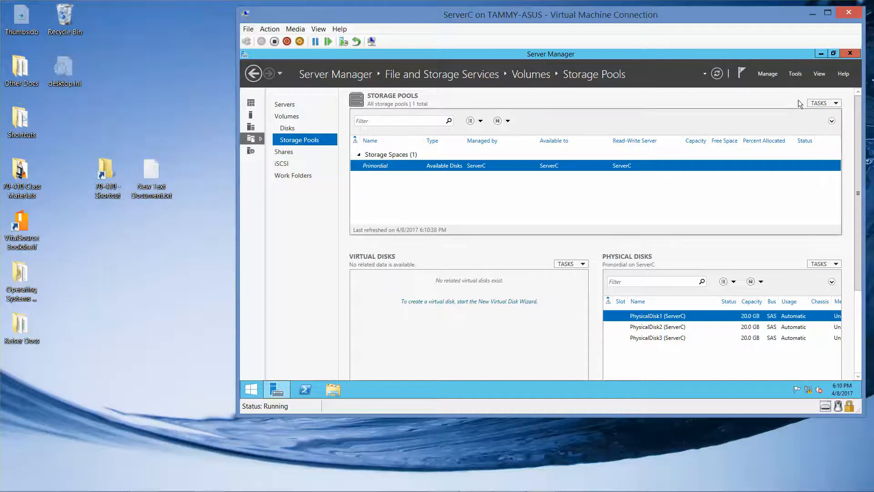
left_click(819, 104)
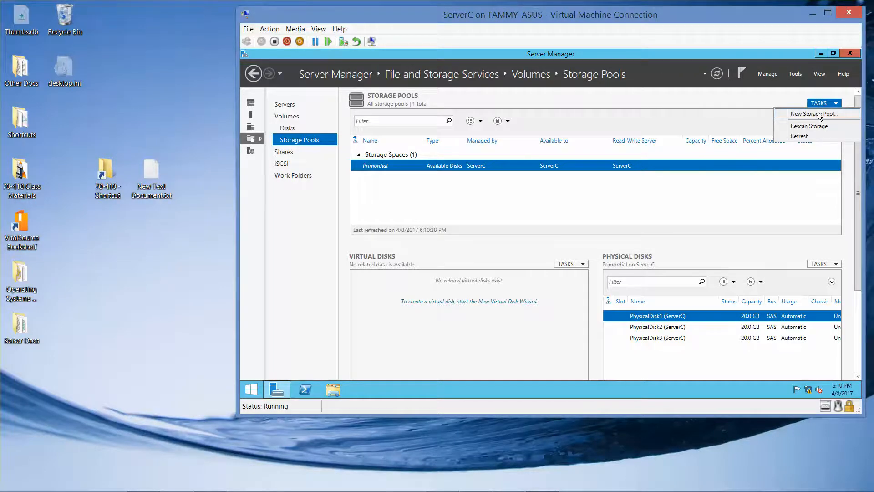
Build storage pool Pool1 from PhysicalDisk1 and PhysicalDisk2 through the New Storage Pool Wizard
left_click(819, 114)
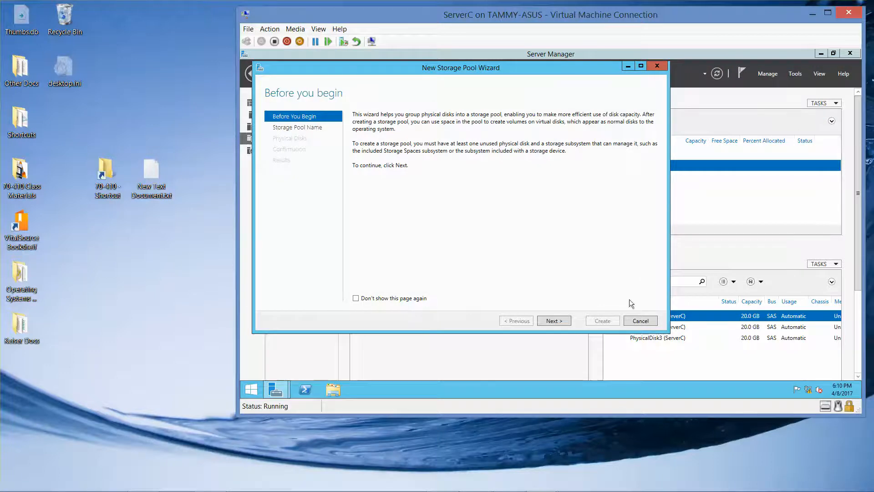
left_click(561, 322)
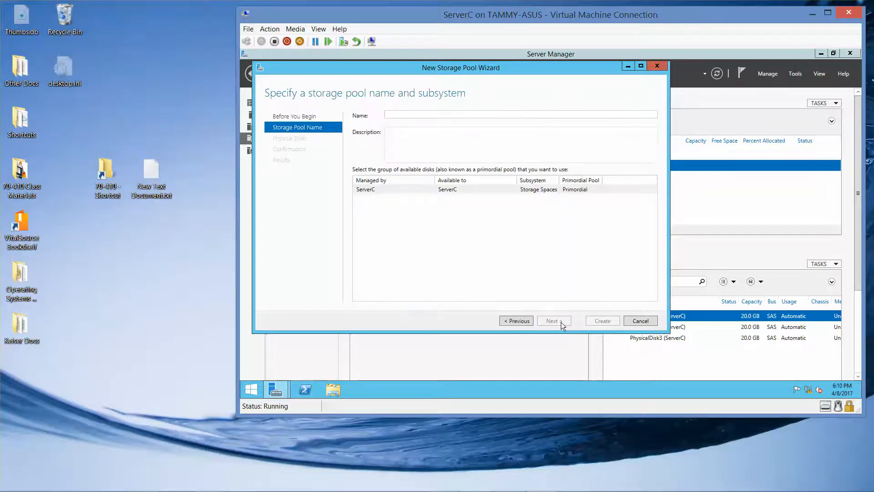
type("Pool1")
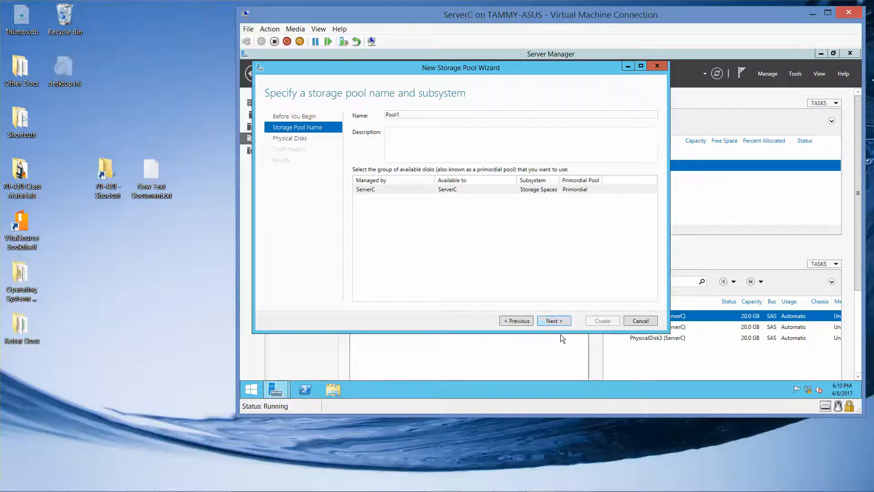
left_click(553, 320)
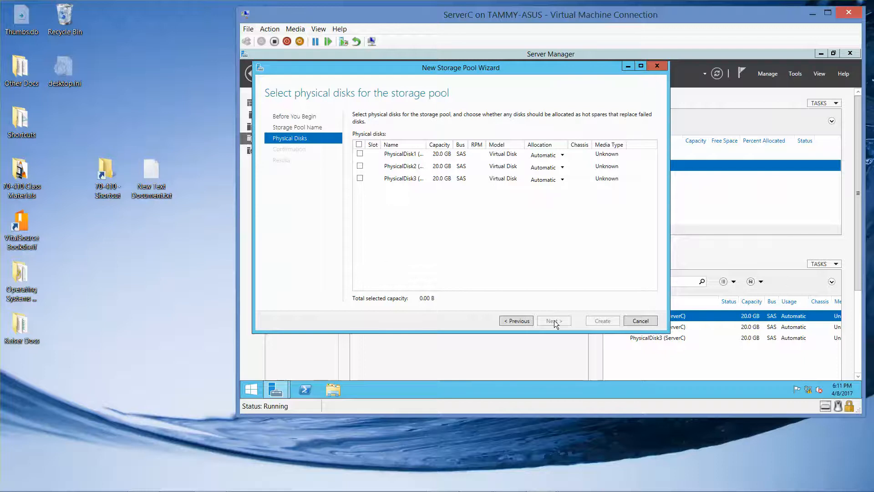
left_click(360, 154)
left_click(360, 166)
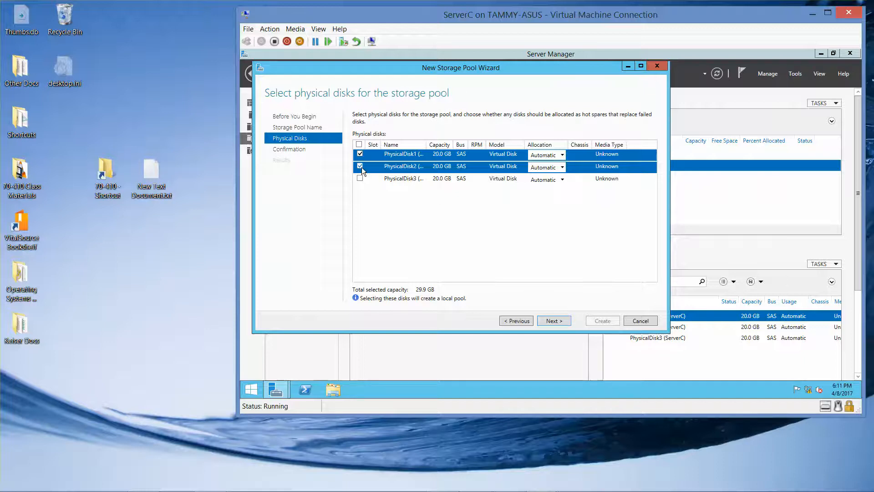
left_click(557, 319)
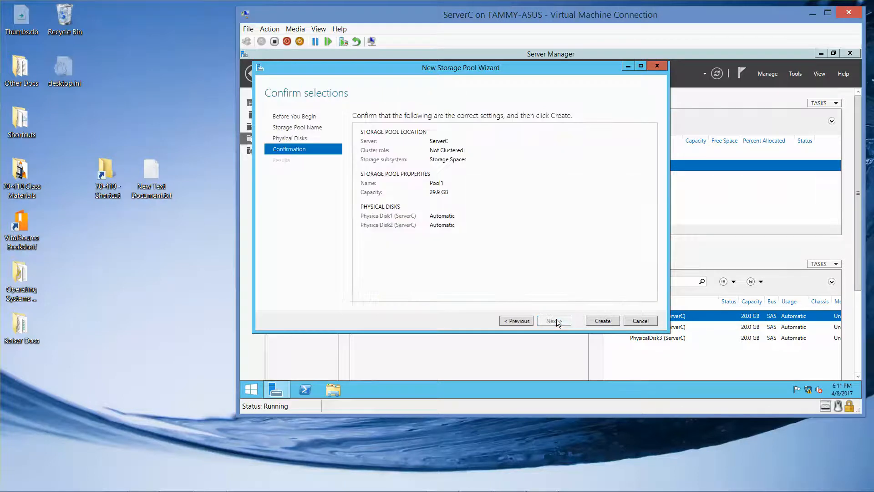
left_click(607, 320)
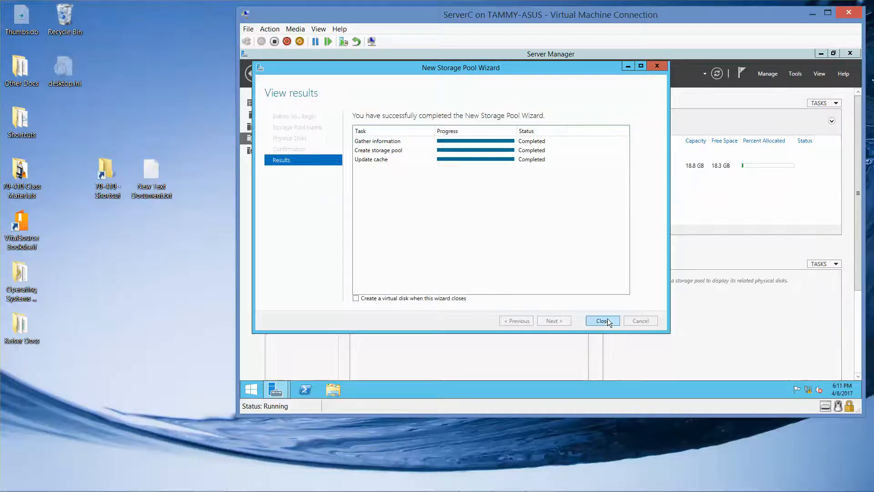
left_click(603, 321)
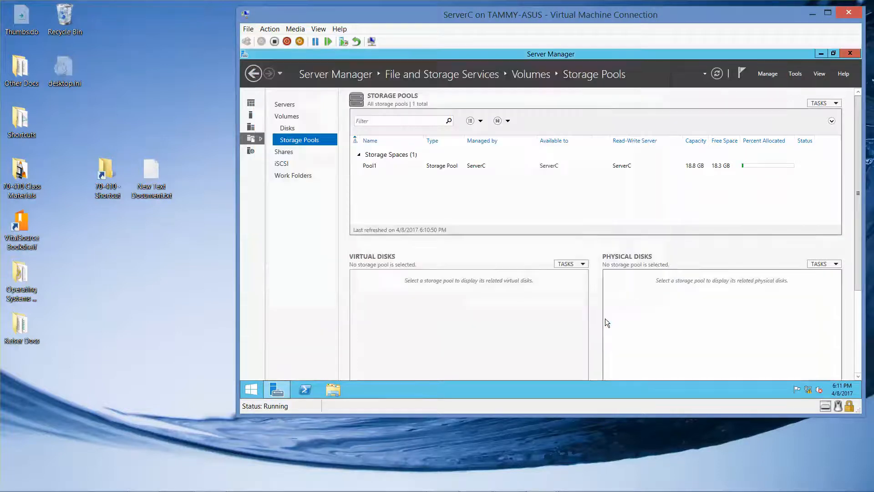
Select Pool1 to display its member disks PhysicalDisk1 and PhysicalDisk2
left_click(834, 104)
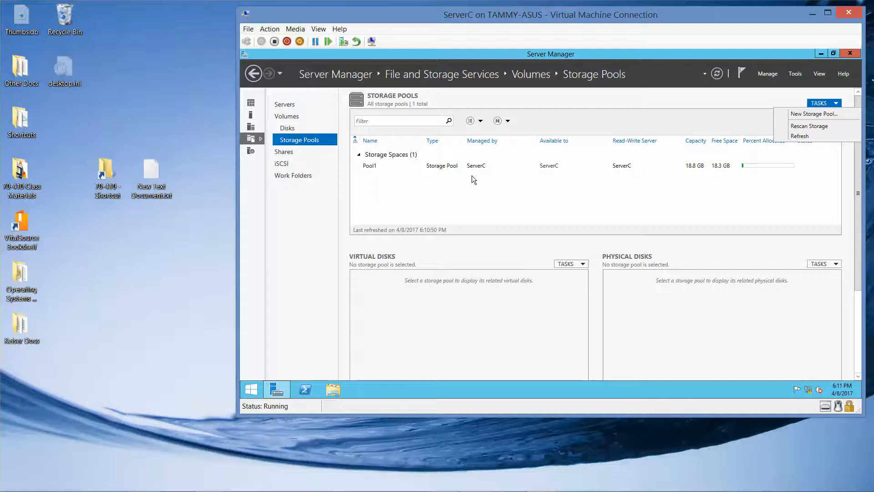
left_click(369, 167)
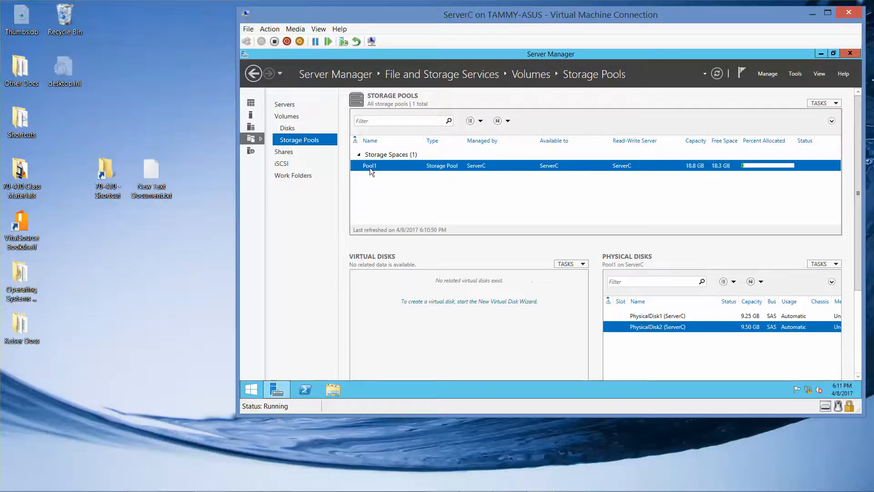
left_click(836, 104)
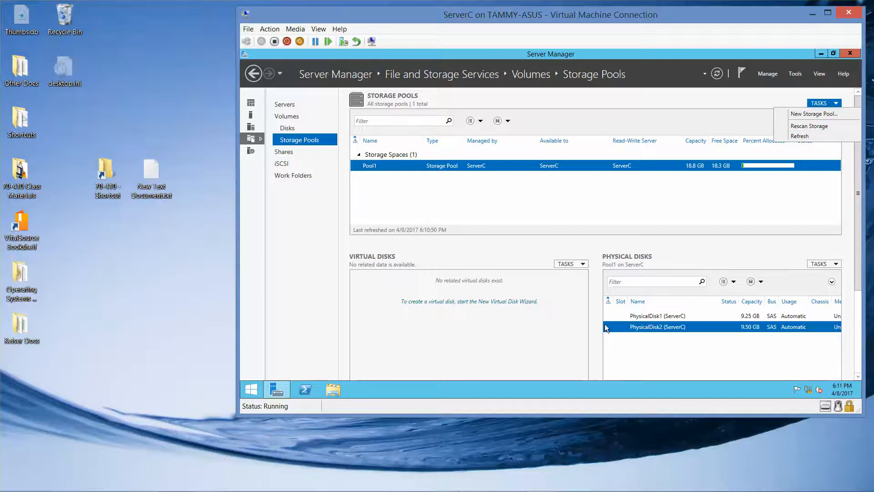
Launch the New Virtual Disk Wizard on Pool1 and name the virtual disk Data1
left_click(495, 302)
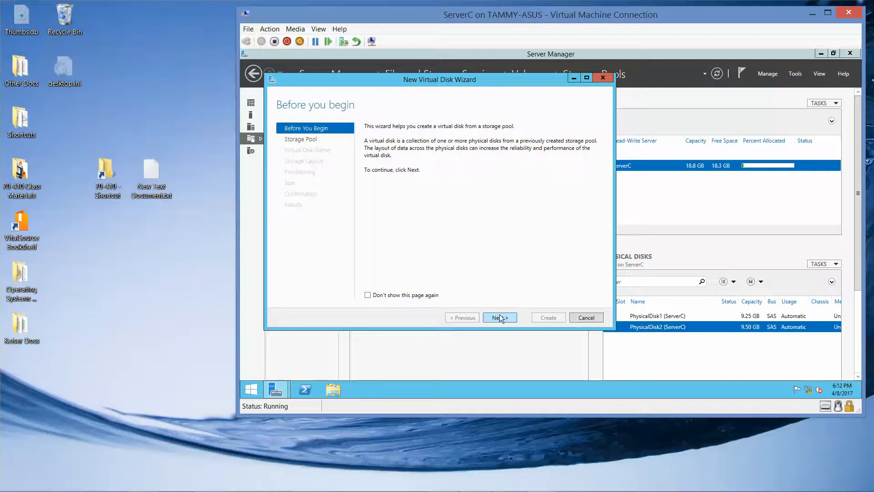
left_click(499, 314)
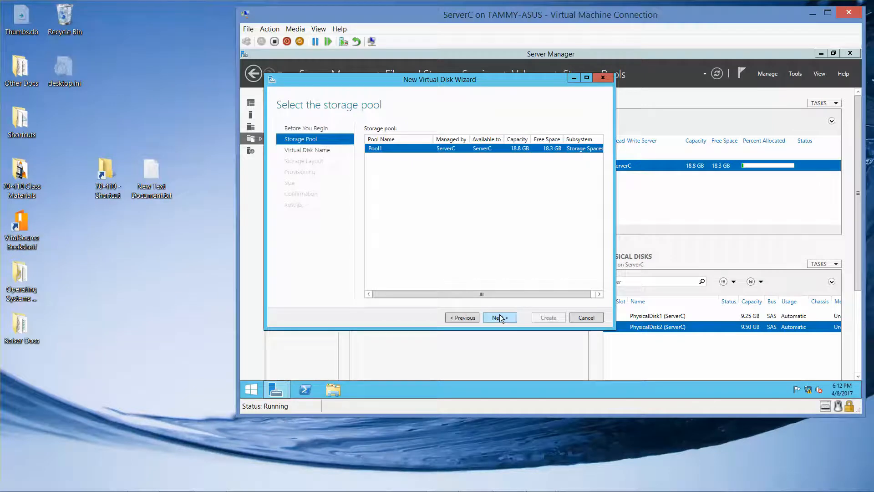
left_click(500, 317)
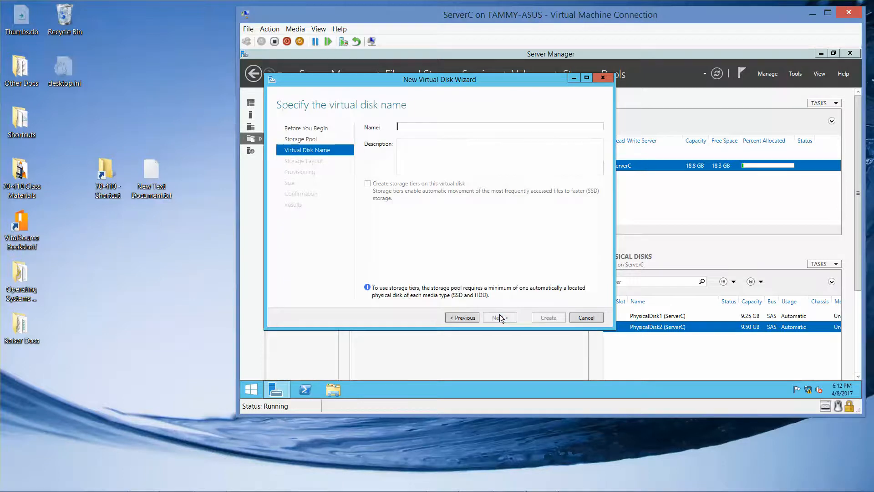
left_click(449, 126)
type("Data1")
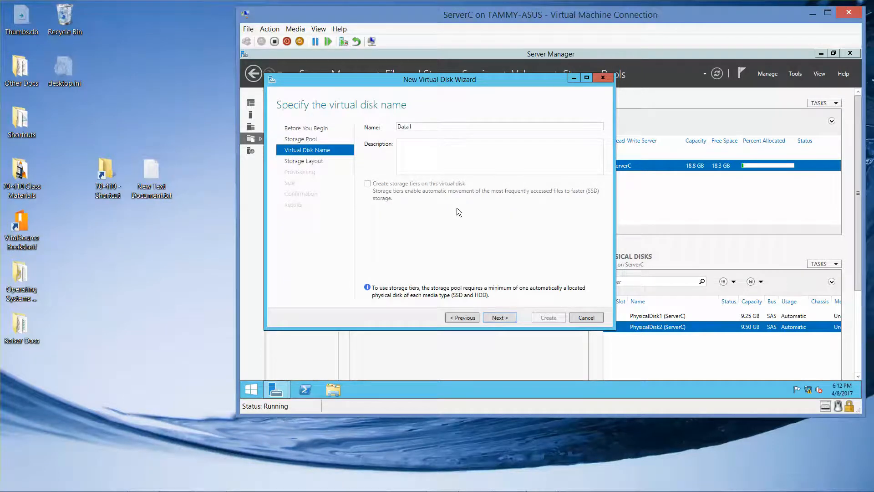
left_click(499, 318)
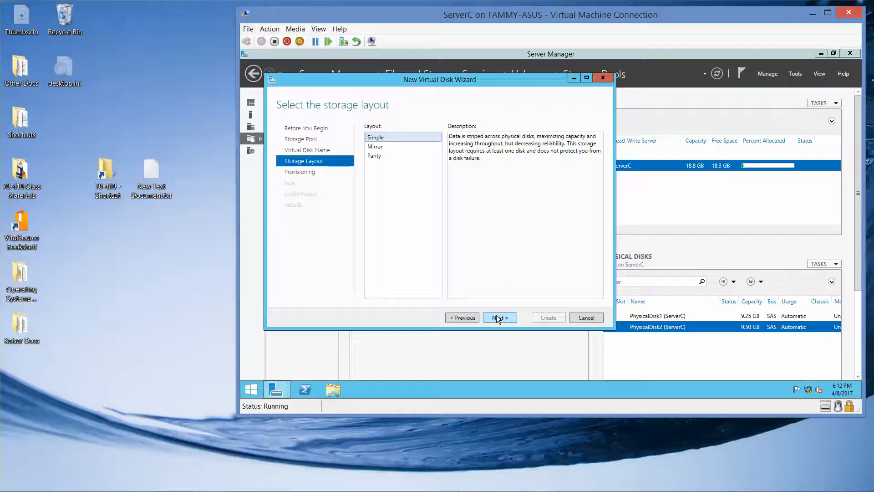
Create Data1 with Mirror layout, fixed provisioning and maximum size, then continue to volume creation
left_click(375, 156)
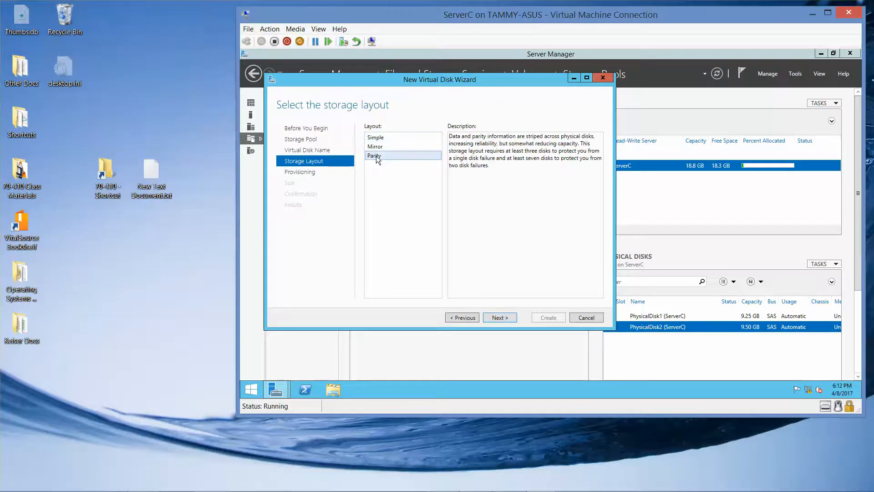
left_click(500, 317)
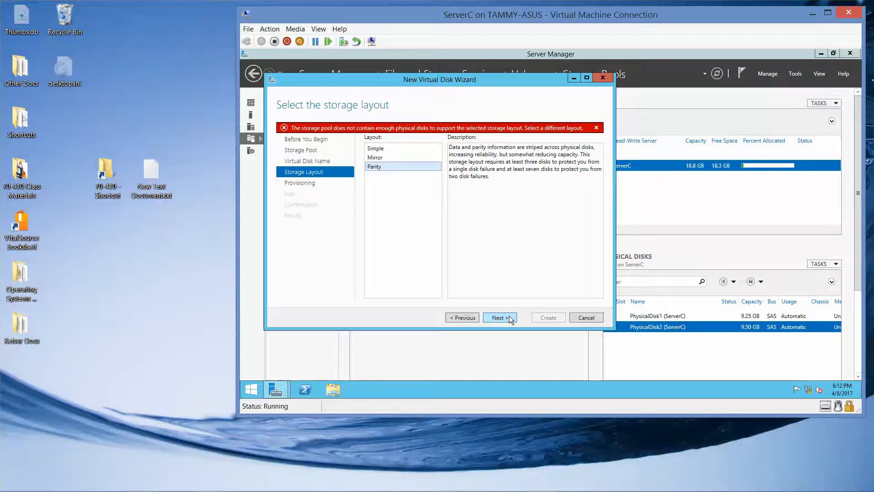
left_click(378, 157)
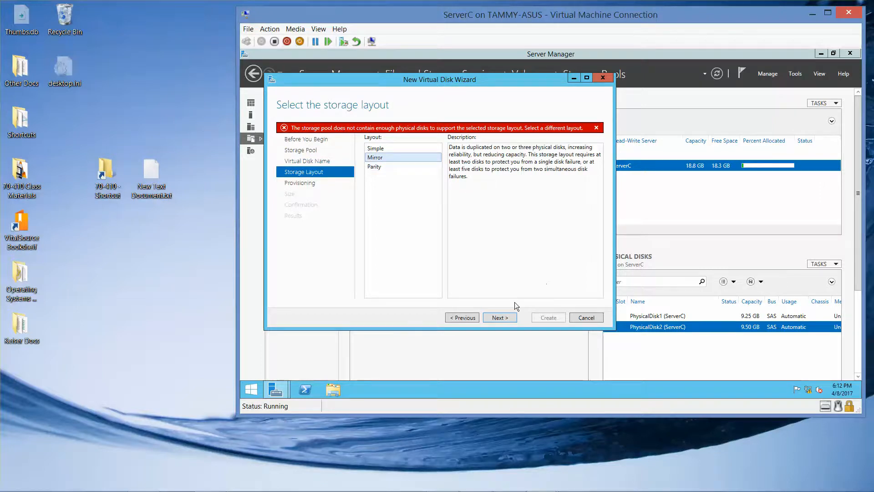
left_click(497, 318)
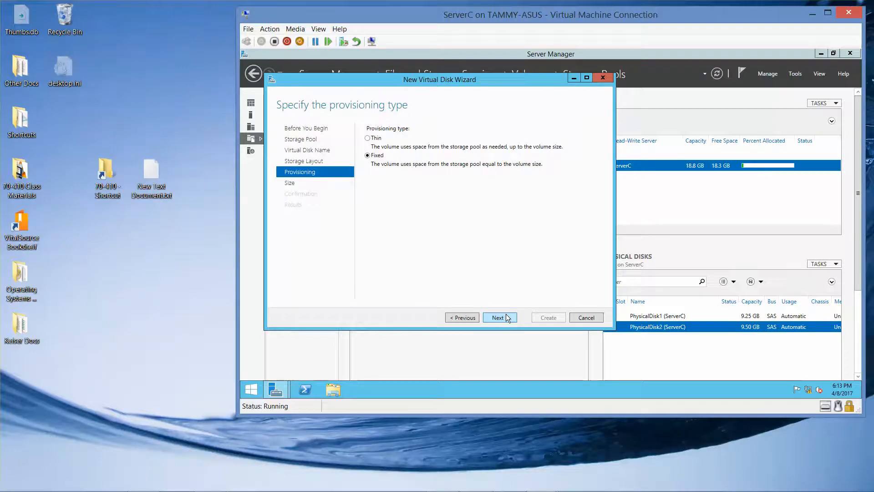
left_click(498, 318)
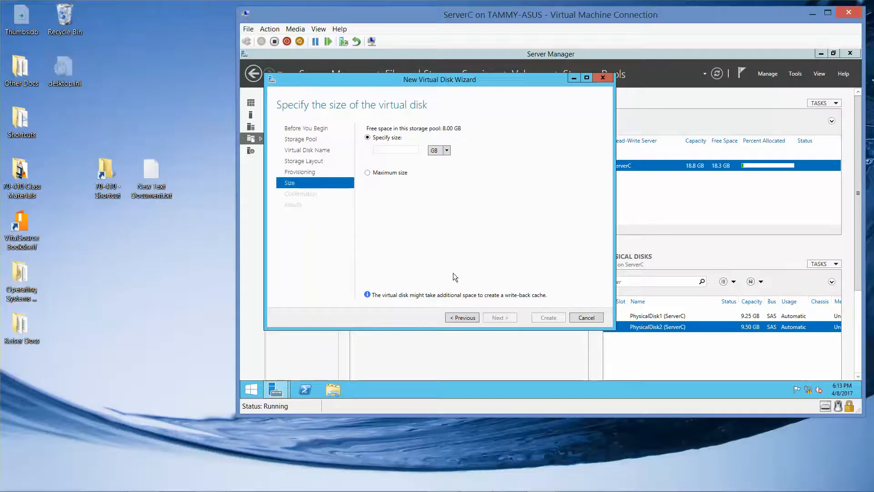
left_click(388, 173)
left_click(498, 319)
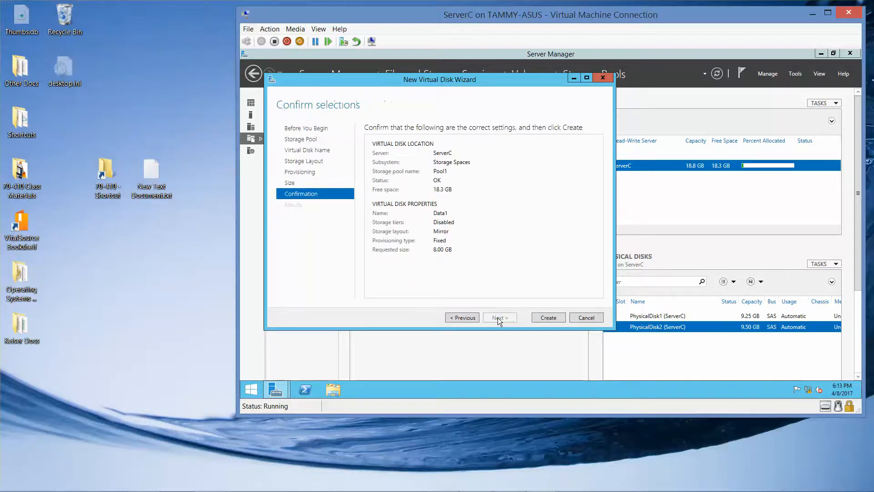
left_click(547, 317)
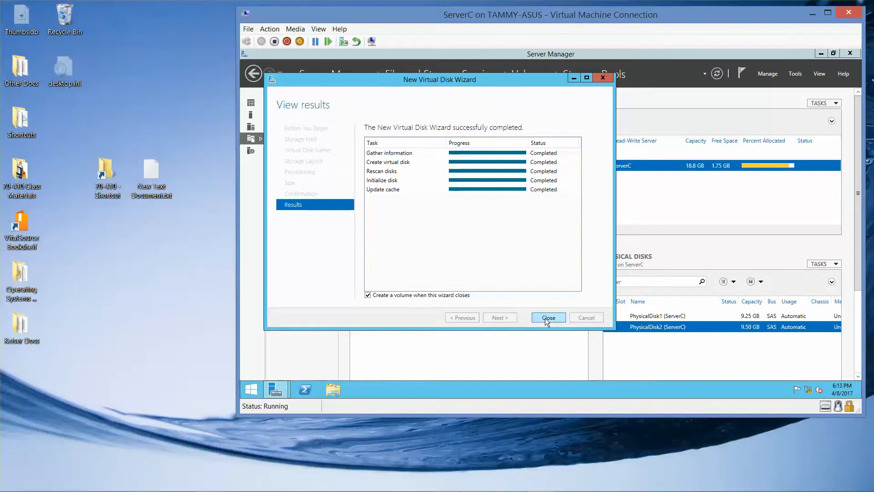
left_click(548, 317)
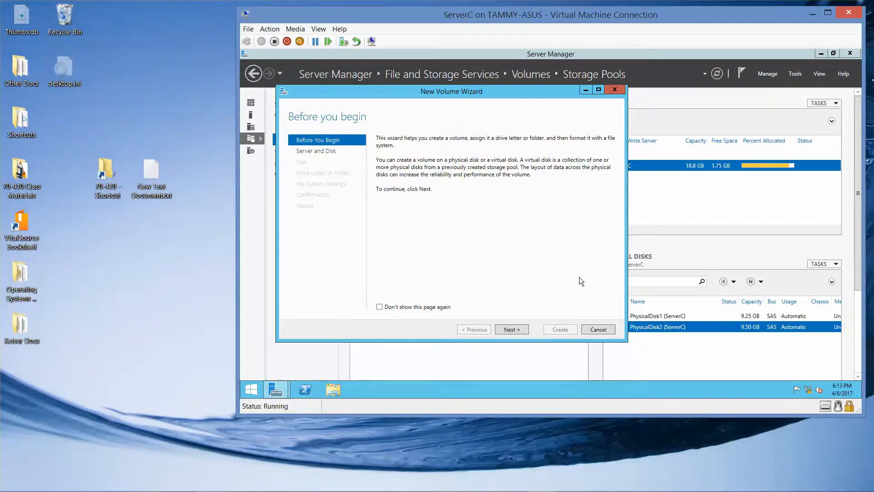
Choose Disk 1 for the new volume and accept the 9.87 GB size
left_click(517, 329)
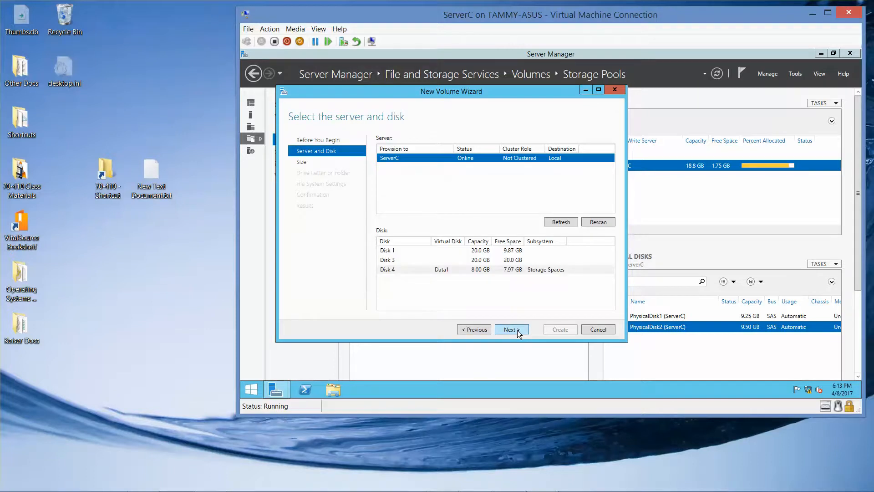
left_click(395, 251)
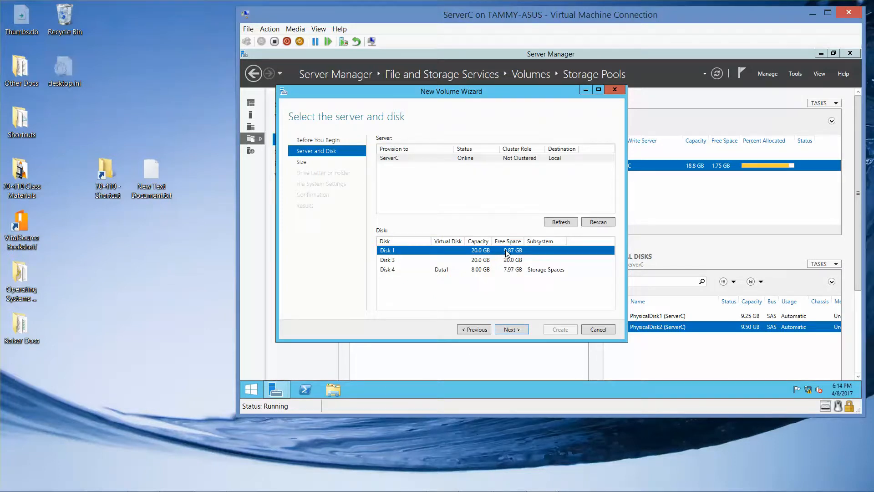
left_click(510, 329)
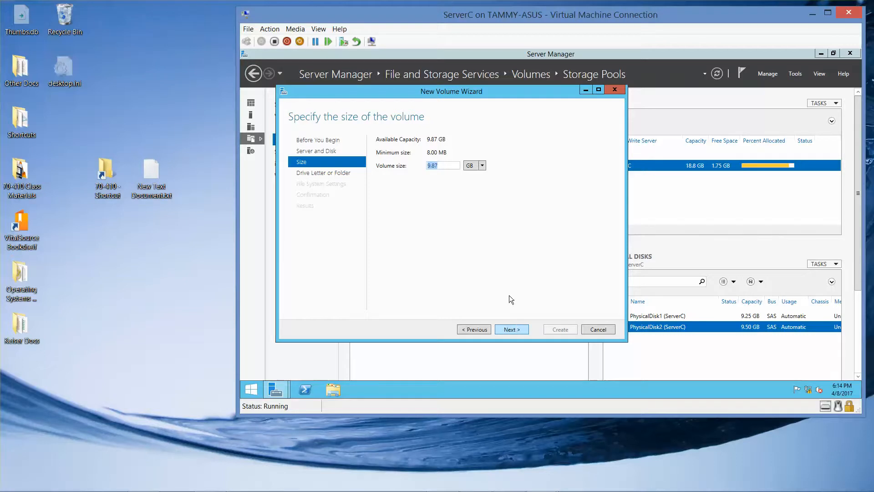
left_click(524, 329)
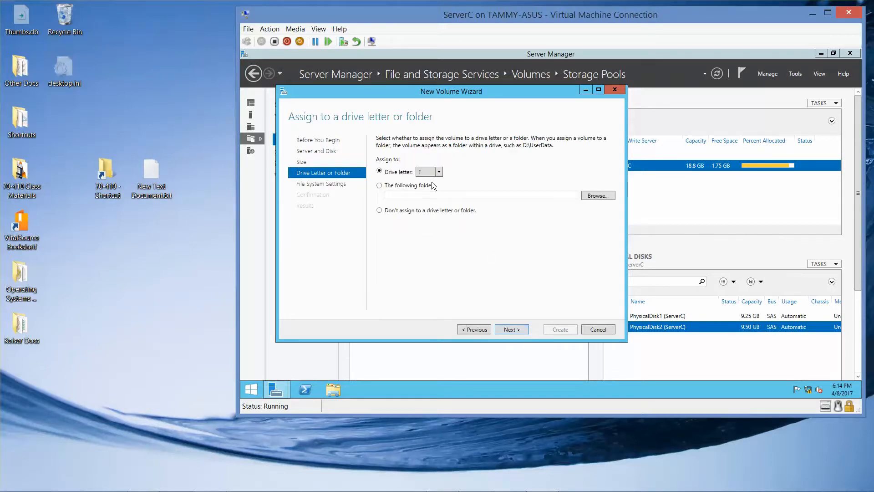
Assign drive letter J, keep NTFS defaults, create the volume, and close it after it fails
left_click(439, 172)
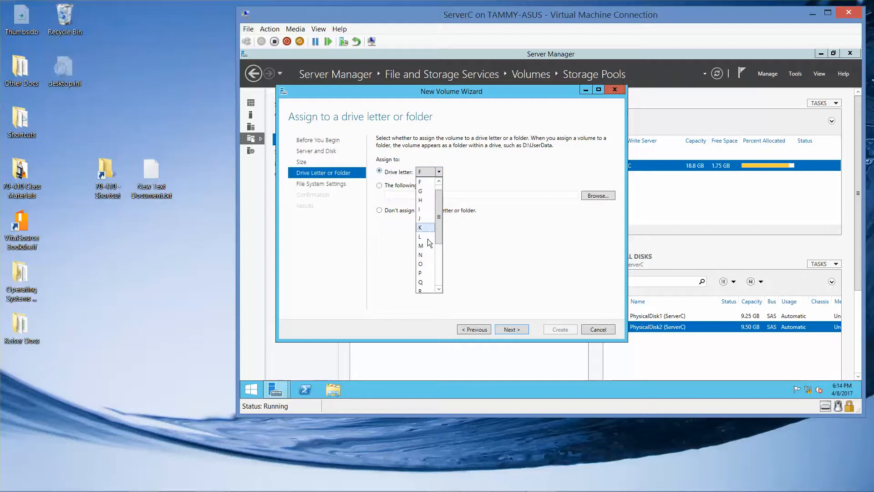
left_click(423, 220)
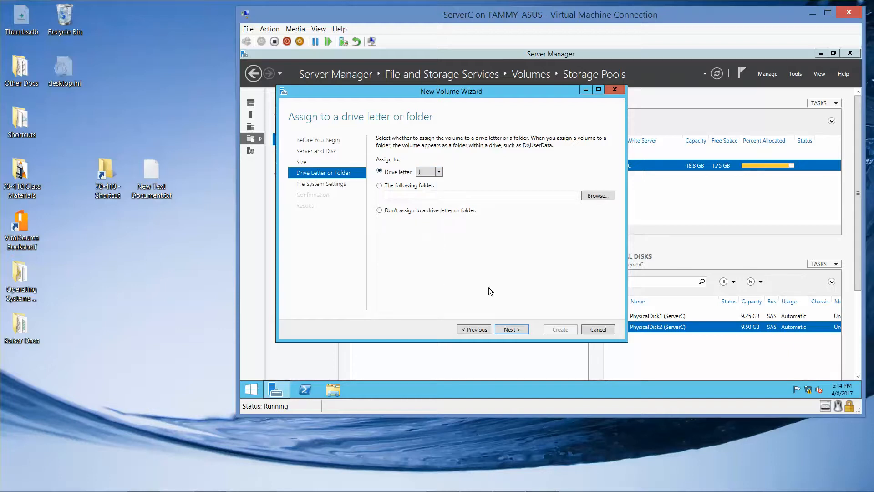
left_click(515, 329)
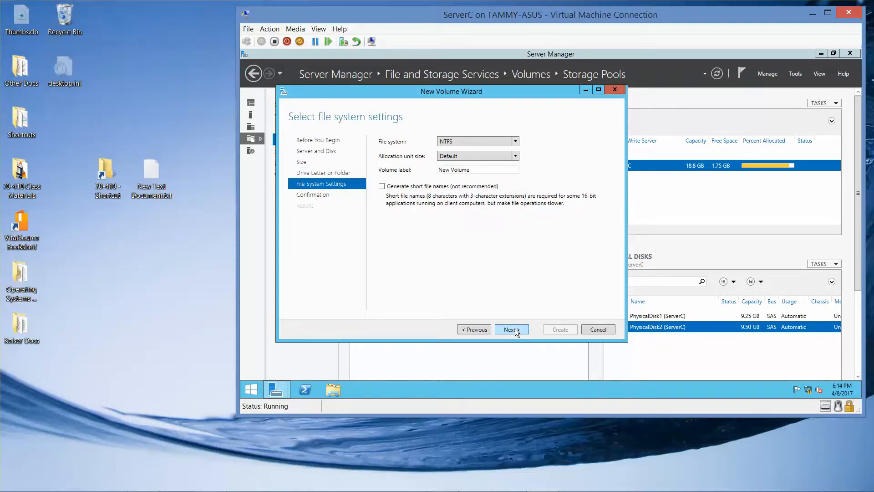
left_click(515, 329)
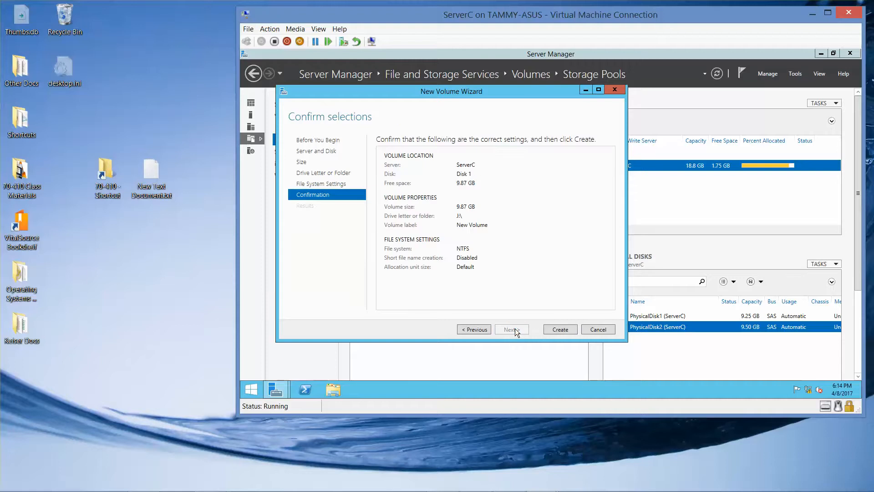
left_click(560, 329)
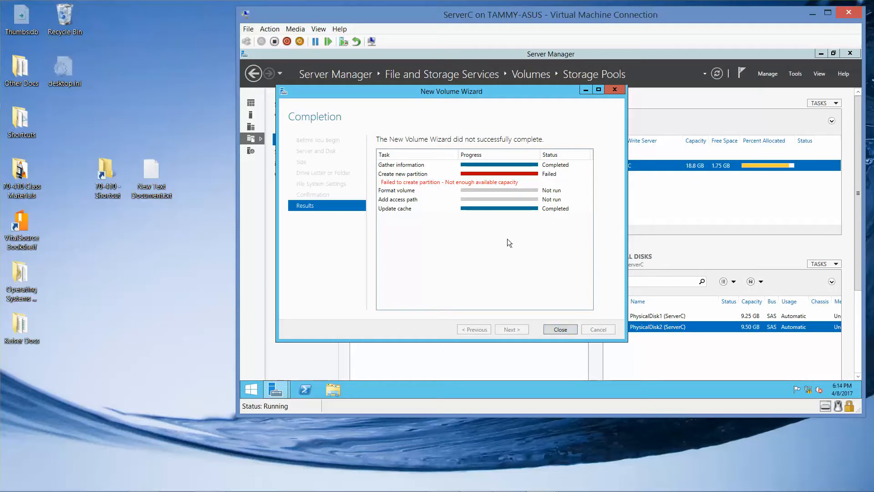
left_click(560, 331)
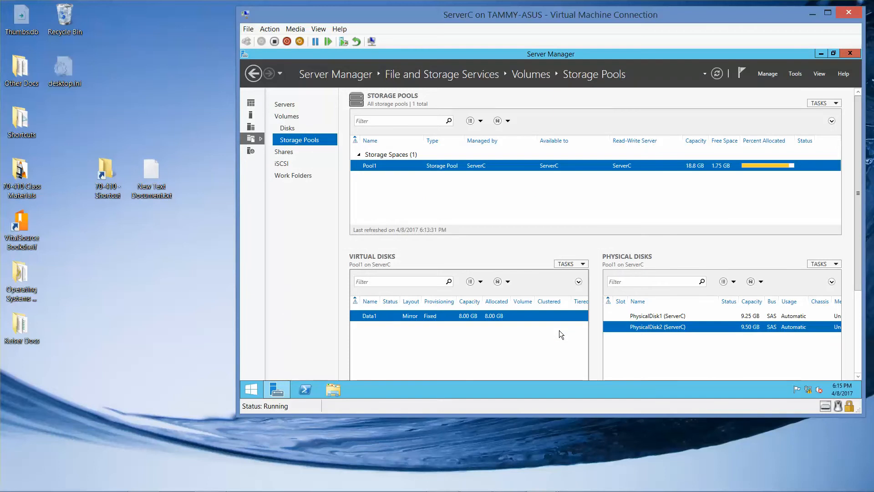